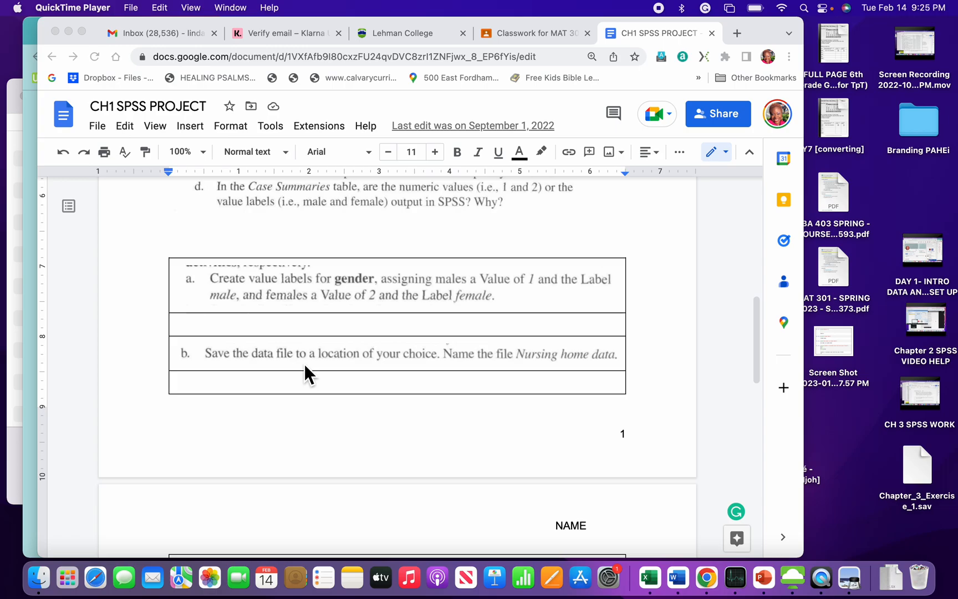
Step: Read through the CH1 SPSS PROJECT assignment, from the Figure 1.29 nursing home data table down to questions a to d
scroll(305, 364, up, 10)
scroll(305, 365, up, 6)
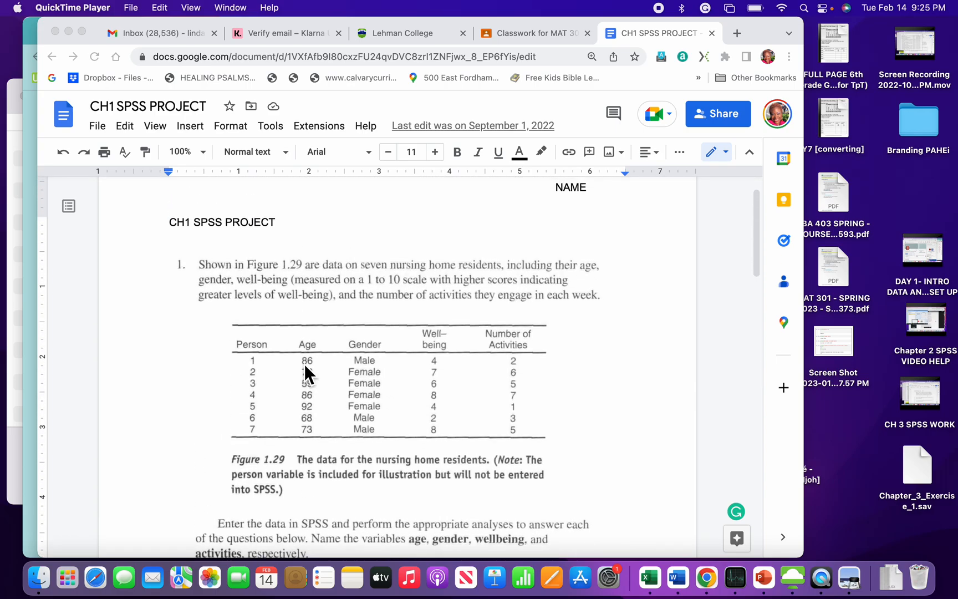
scroll(306, 364, down, 2)
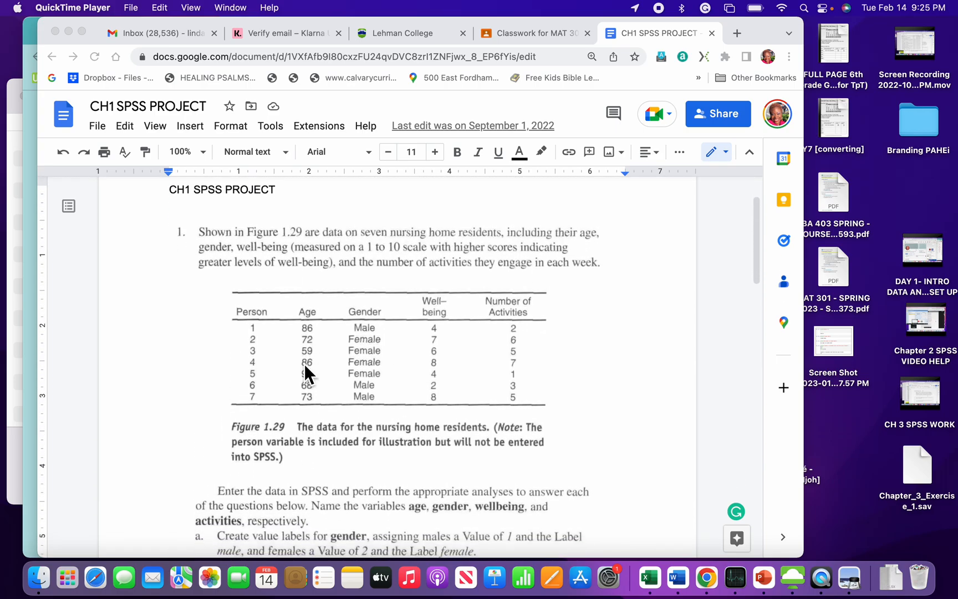
scroll(305, 364, down, 2)
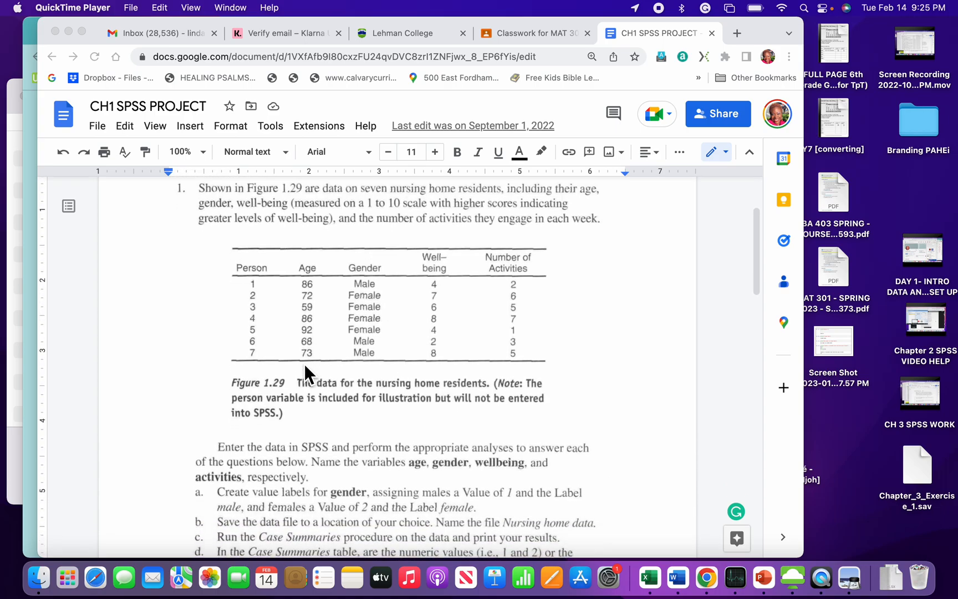
scroll(305, 365, down, 4)
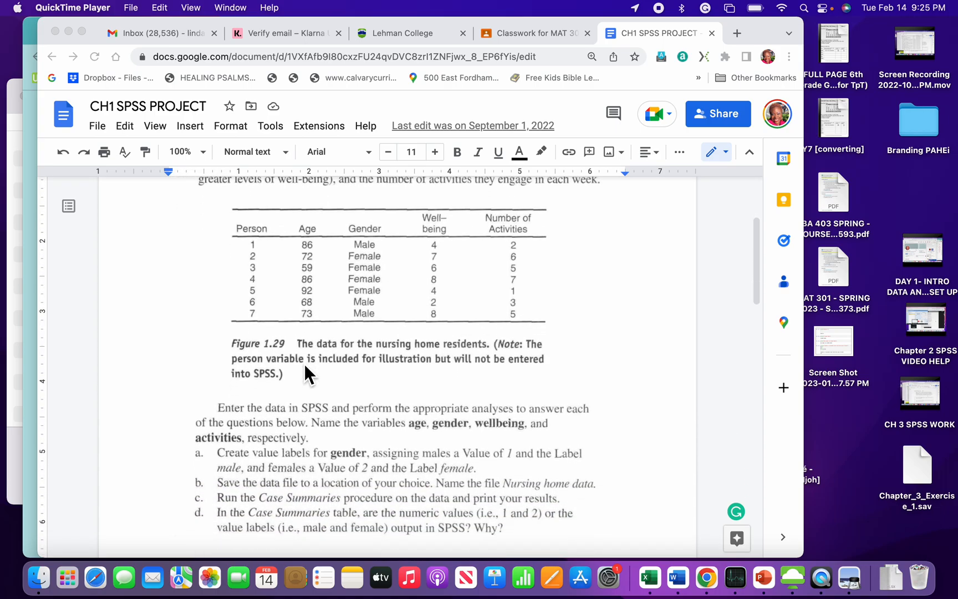
scroll(305, 364, down, 3)
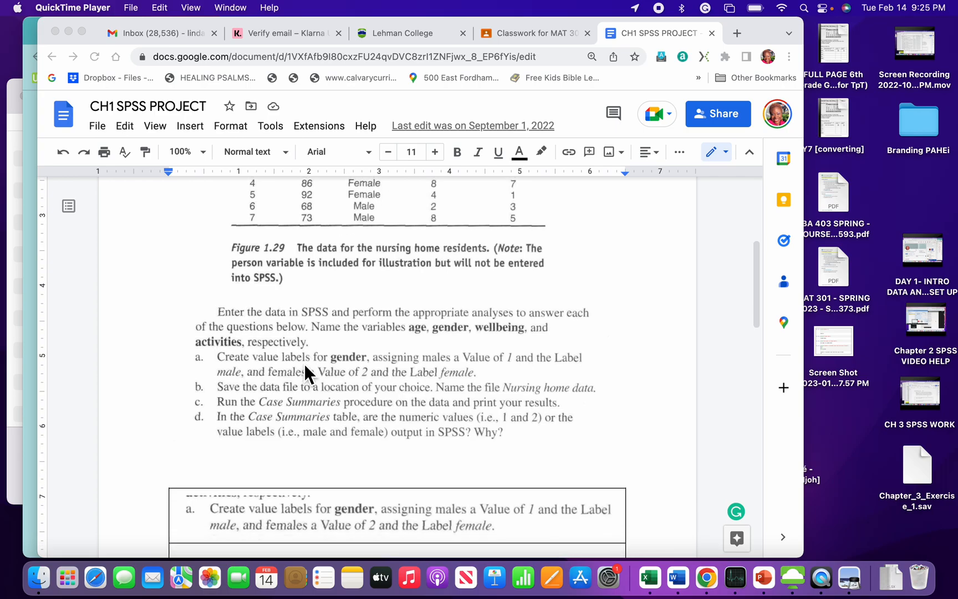
scroll(305, 364, down, 4)
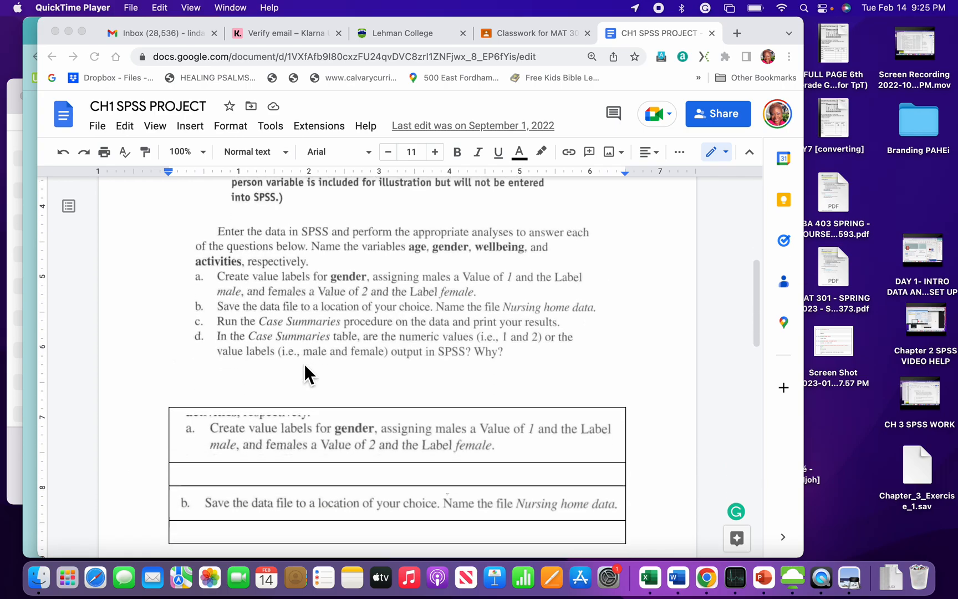
scroll(304, 372, down, 2)
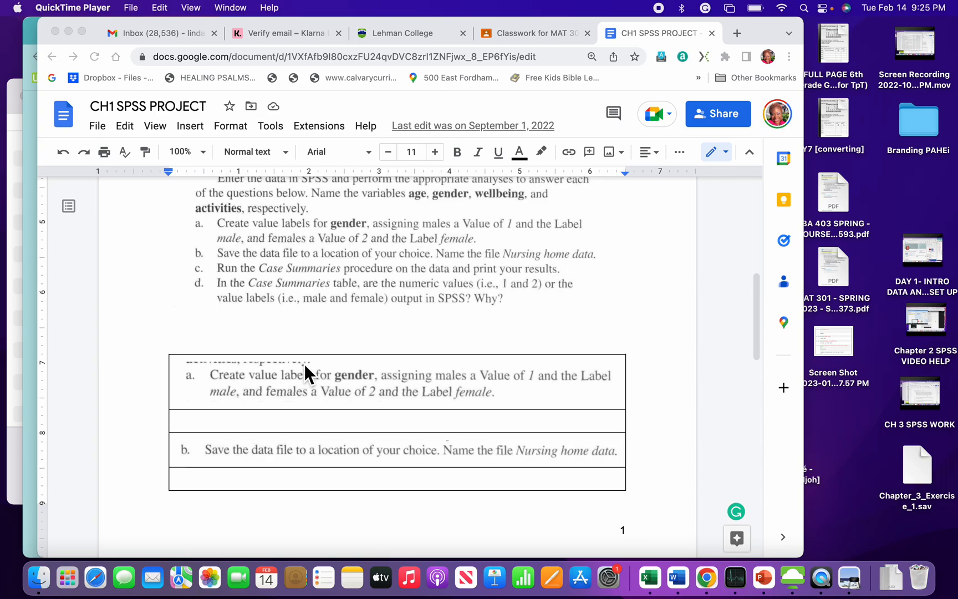
scroll(306, 364, down, 12)
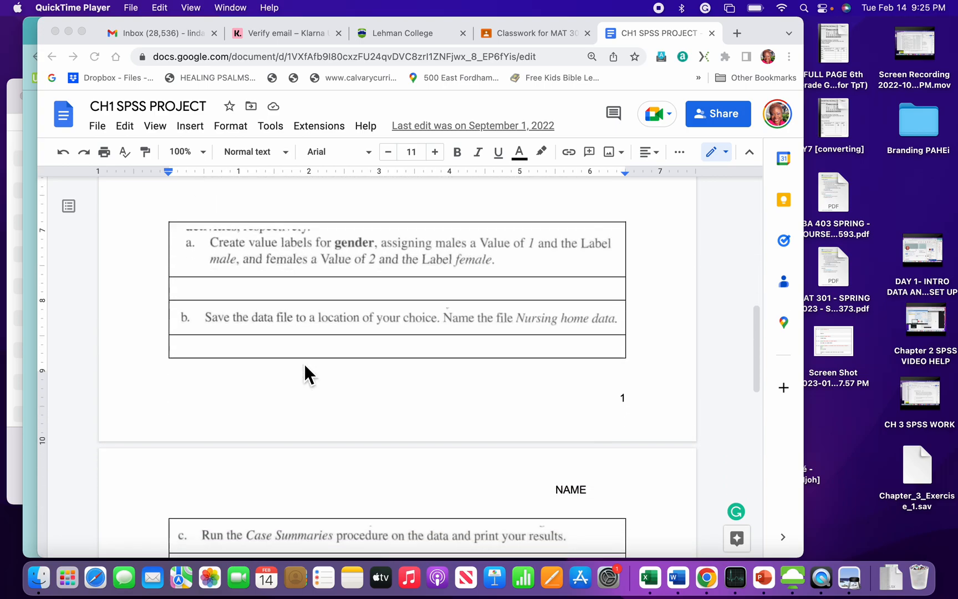
scroll(305, 364, down, 2)
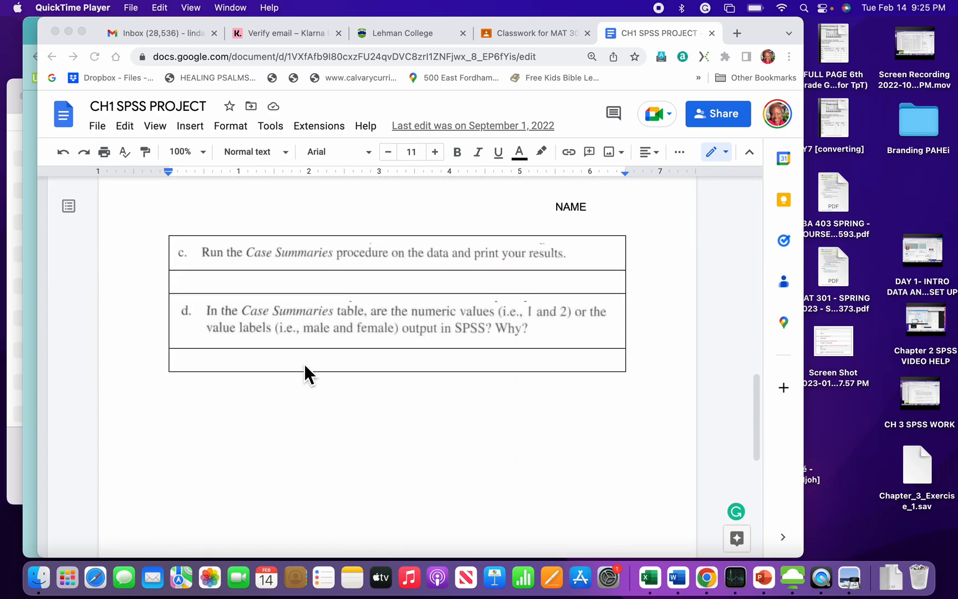
Step: Review the Figure 1.29 residents' data, the variable naming instructions and the answer boxes for each question again
scroll(305, 364, up, 10)
scroll(305, 367, up, 7)
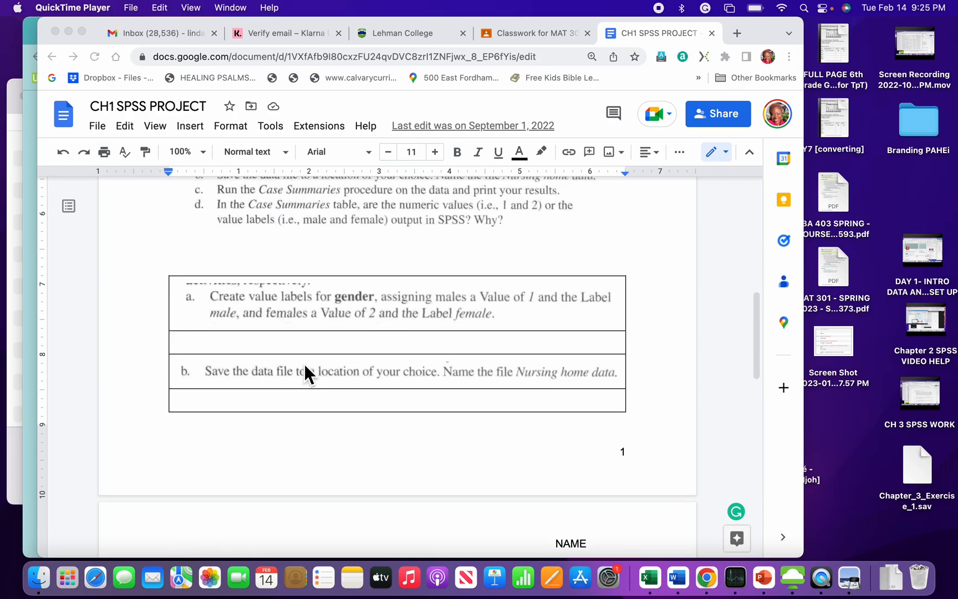
scroll(305, 376, up, 4)
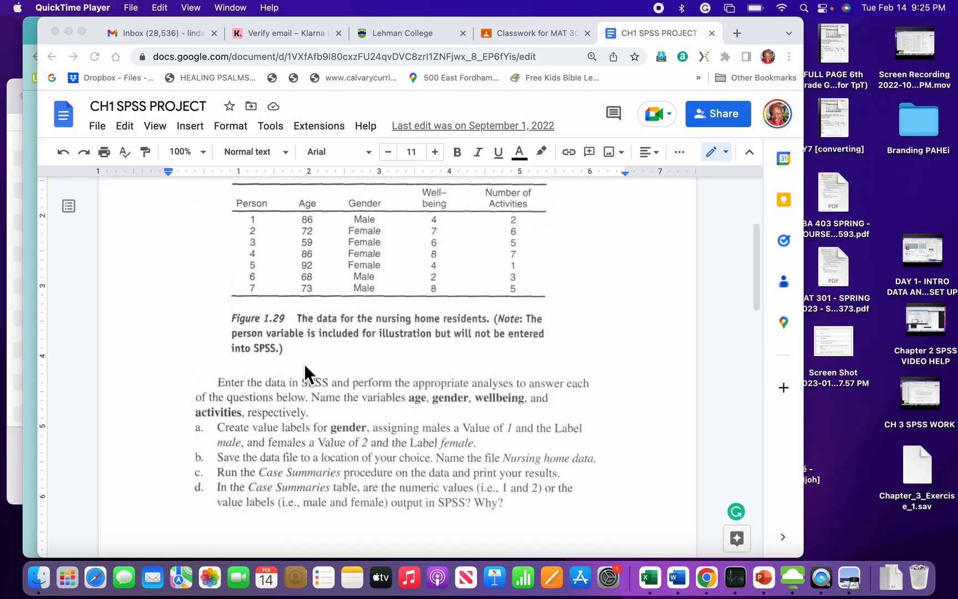
scroll(304, 364, up, 5)
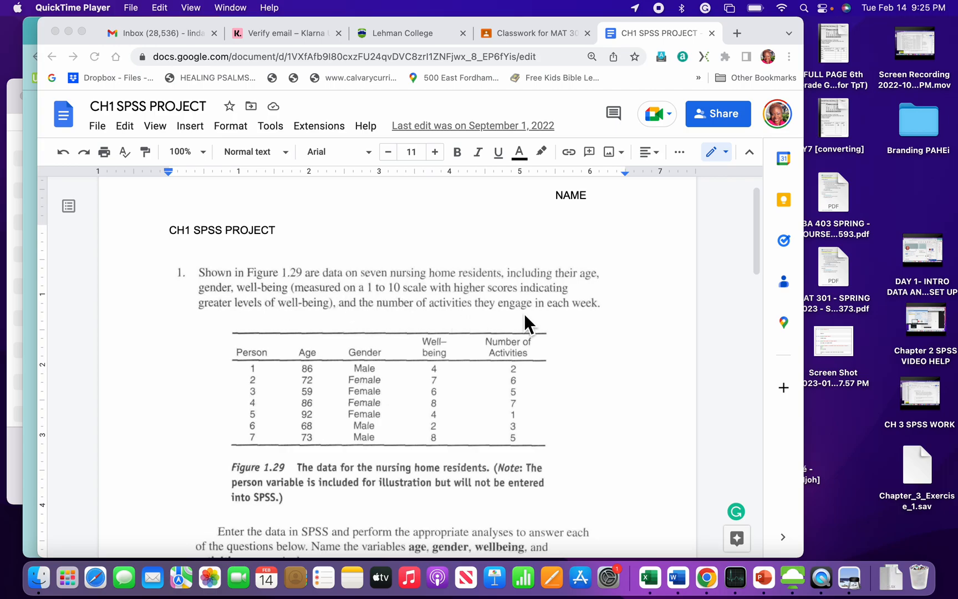
scroll(470, 371, down, 5)
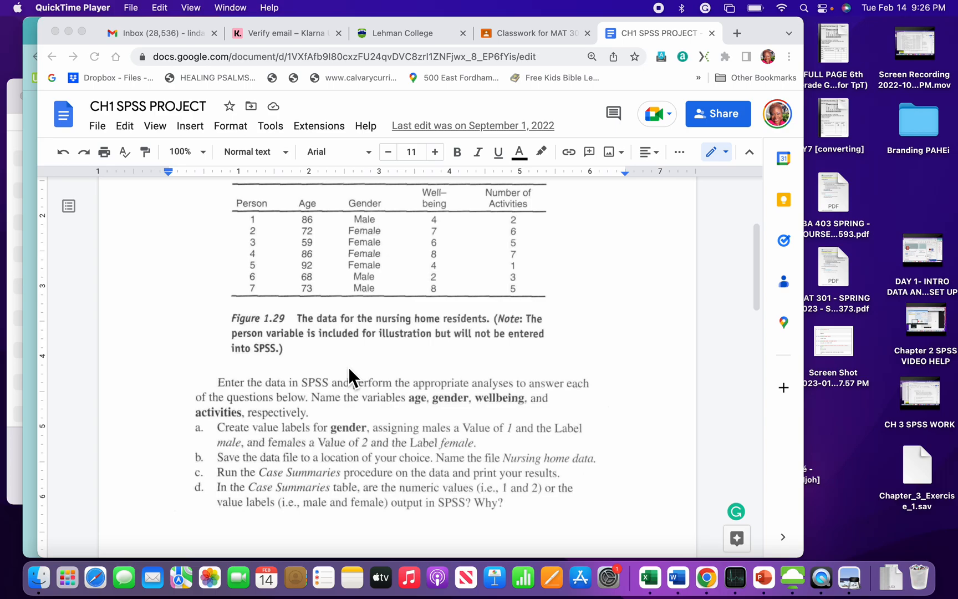
scroll(349, 367, down, 3)
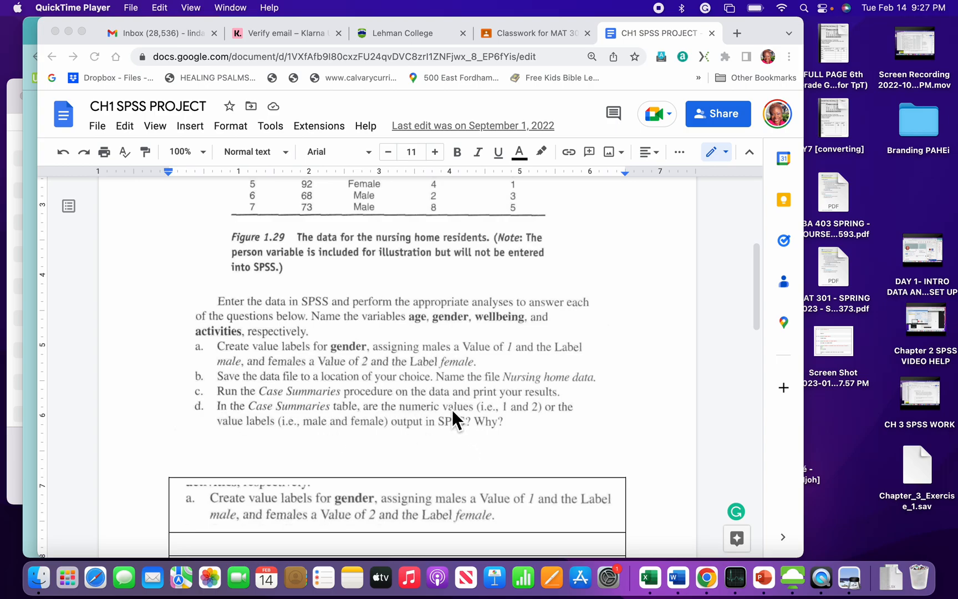
scroll(453, 410, down, 5)
scroll(452, 410, down, 2)
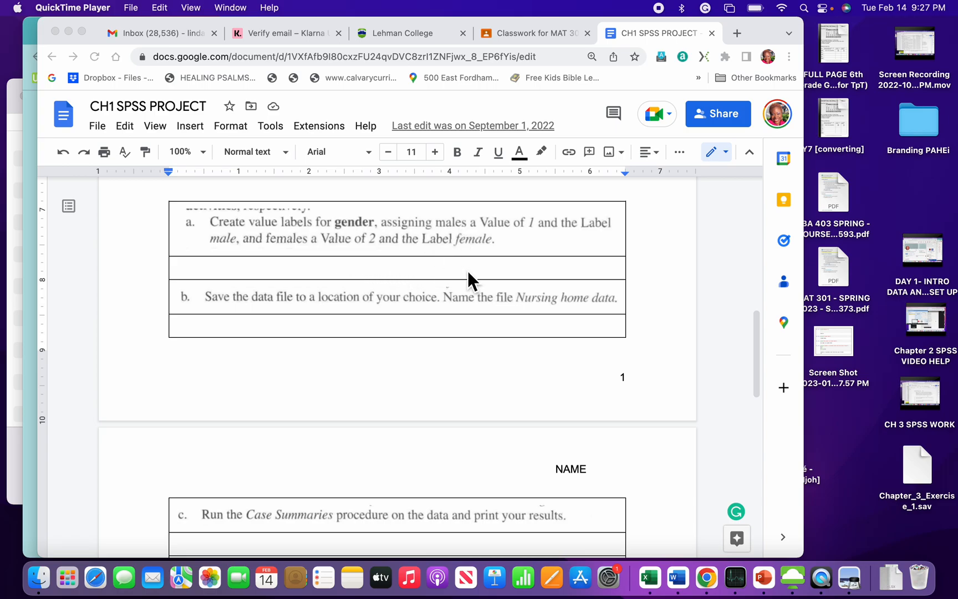
scroll(378, 333, down, 4)
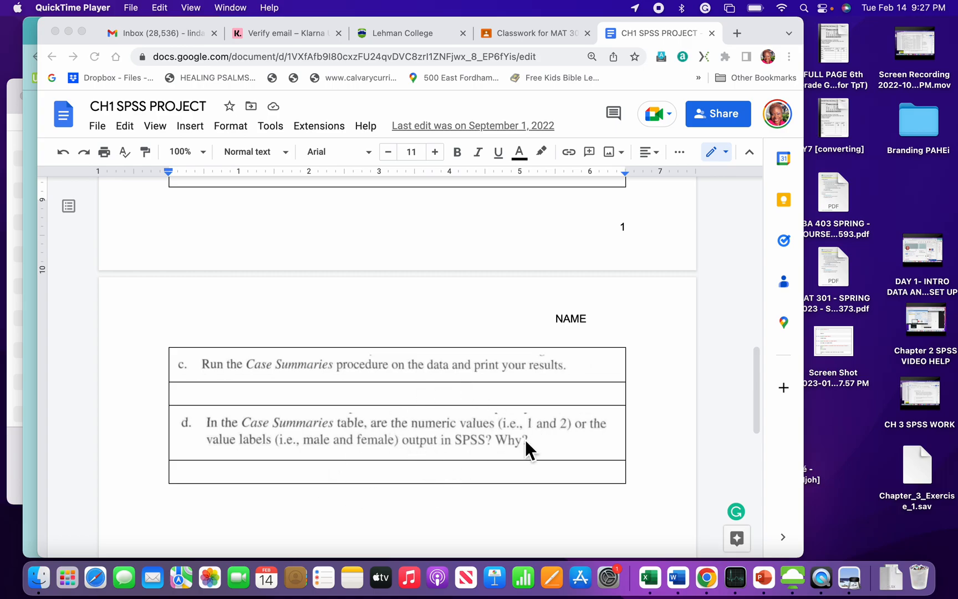
scroll(500, 455, up, 6)
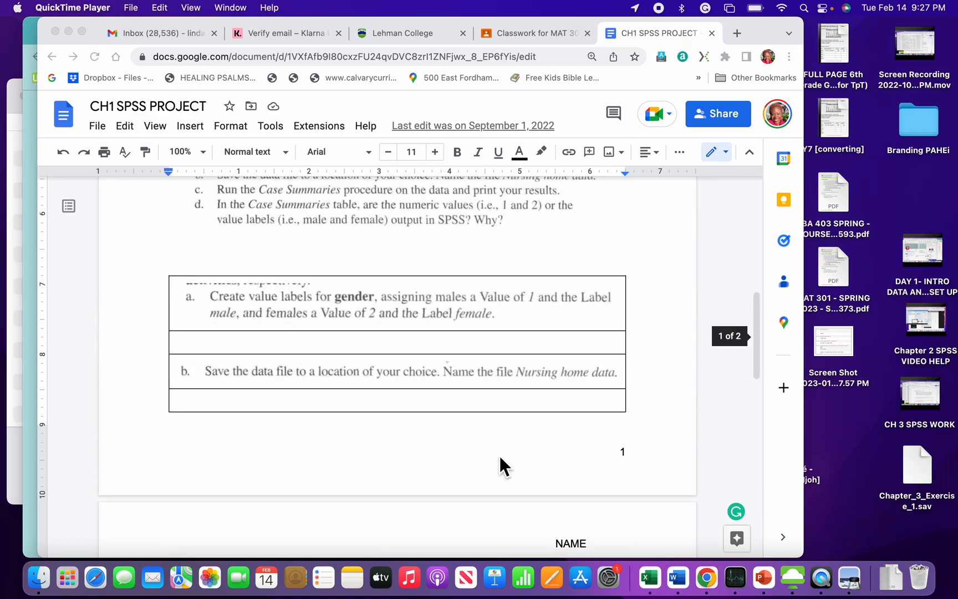
Step: Switch to IBM SPSS Statistics in the VMware Horizon Client and create a new dataset
key(ctrl+Up)
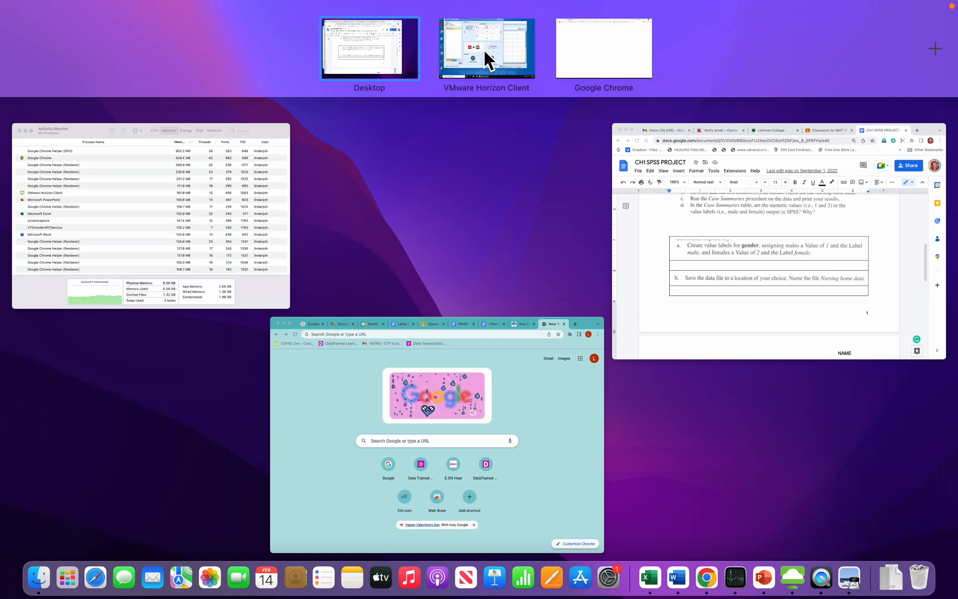
click(484, 51)
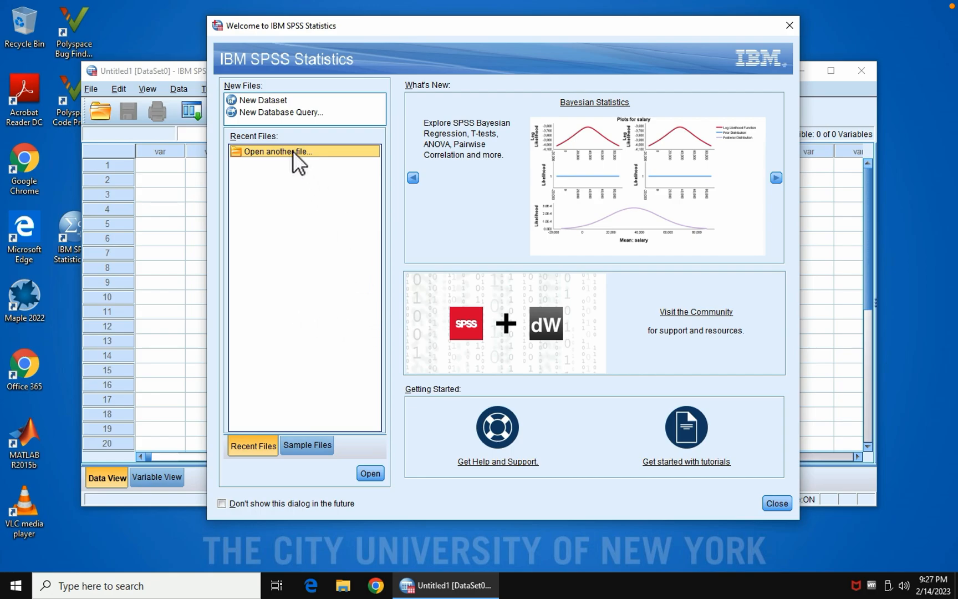
click(273, 103)
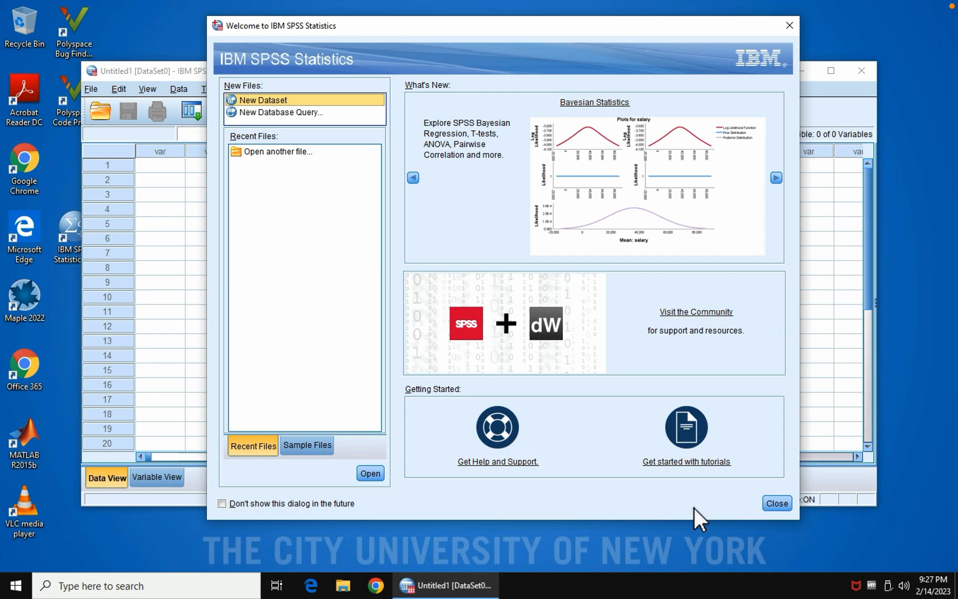
click(371, 474)
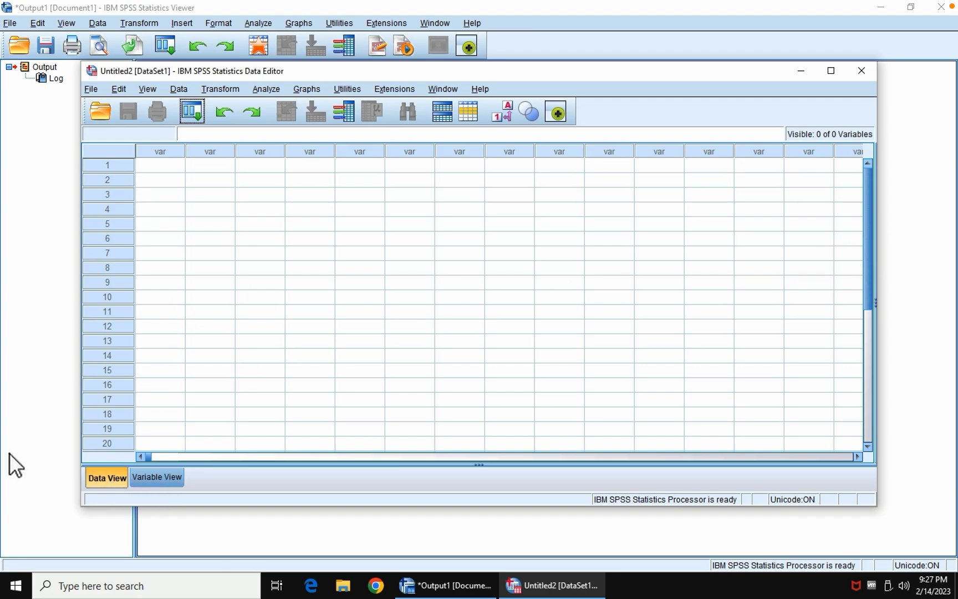
Step: Show the variable definitions of the new dataset and name the first two variables Age and Gender
click(170, 478)
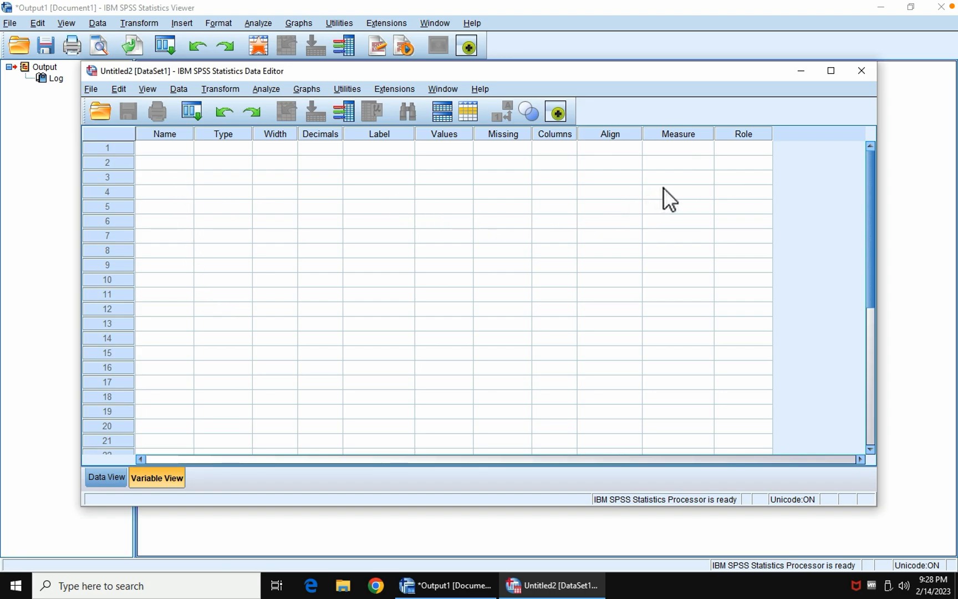
click(170, 148)
key(BackSpace)
key(Return)
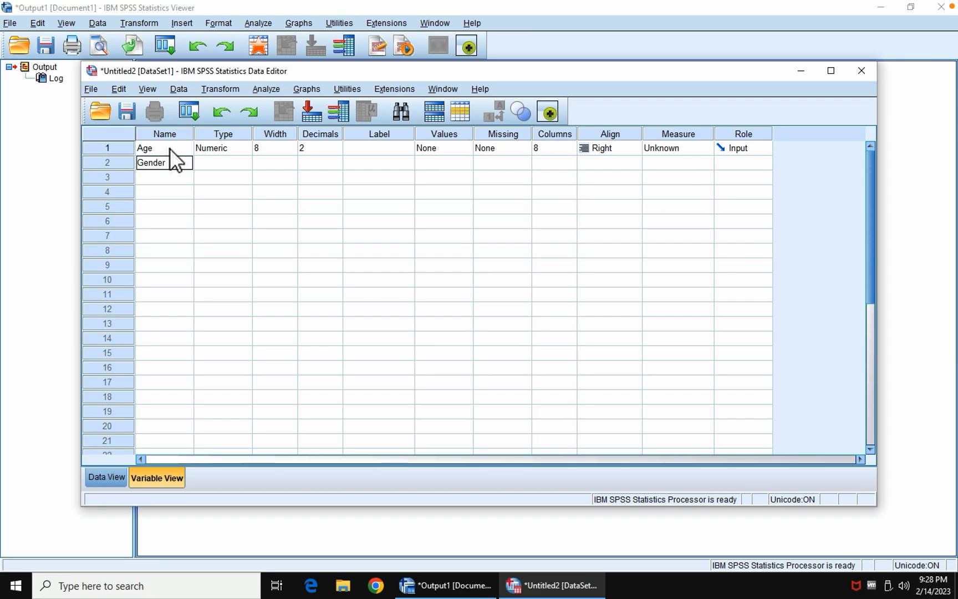
key(Return)
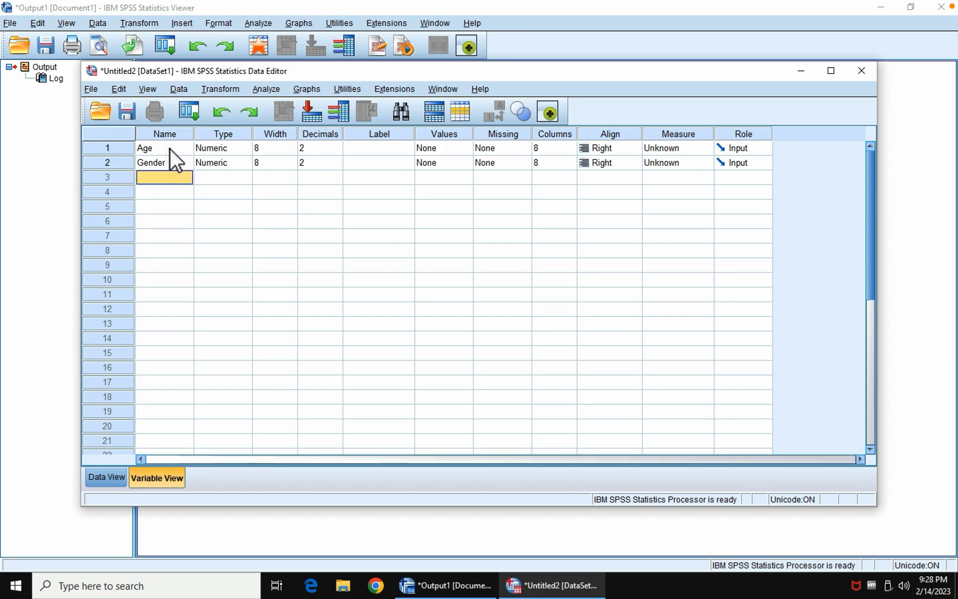
Step: Try to name the third variable Well-Being
text(Well-Being)
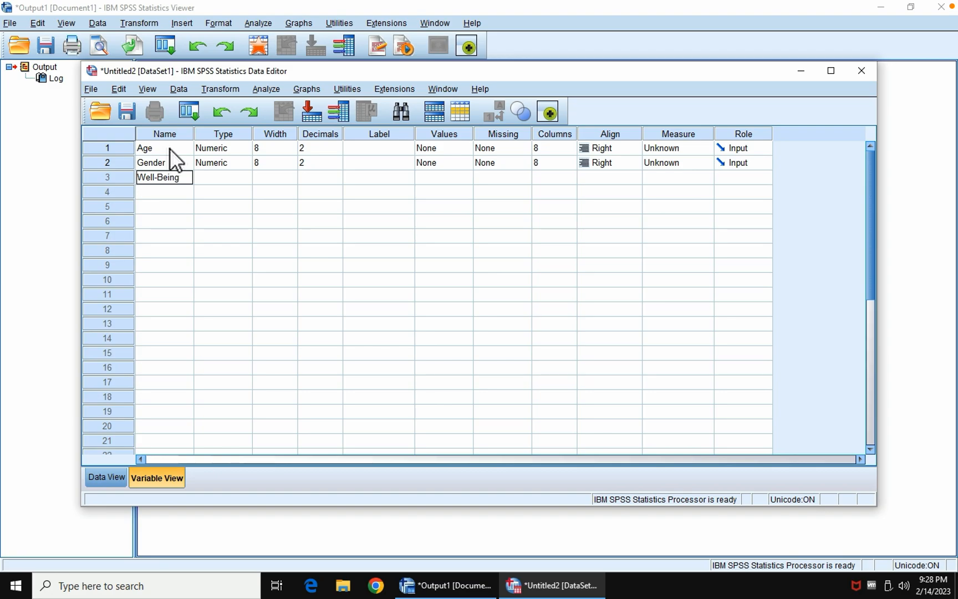
key(Return)
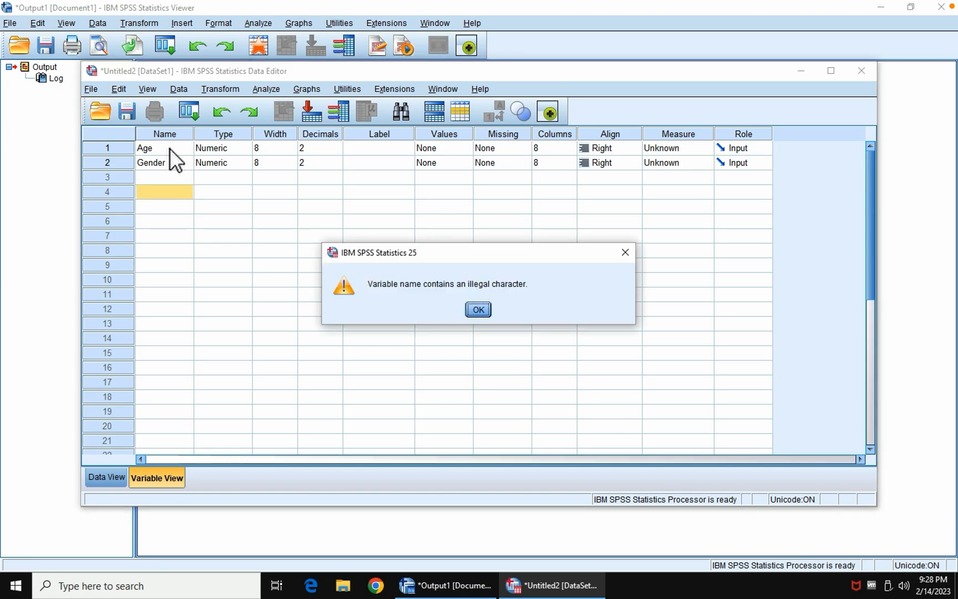
click(478, 310)
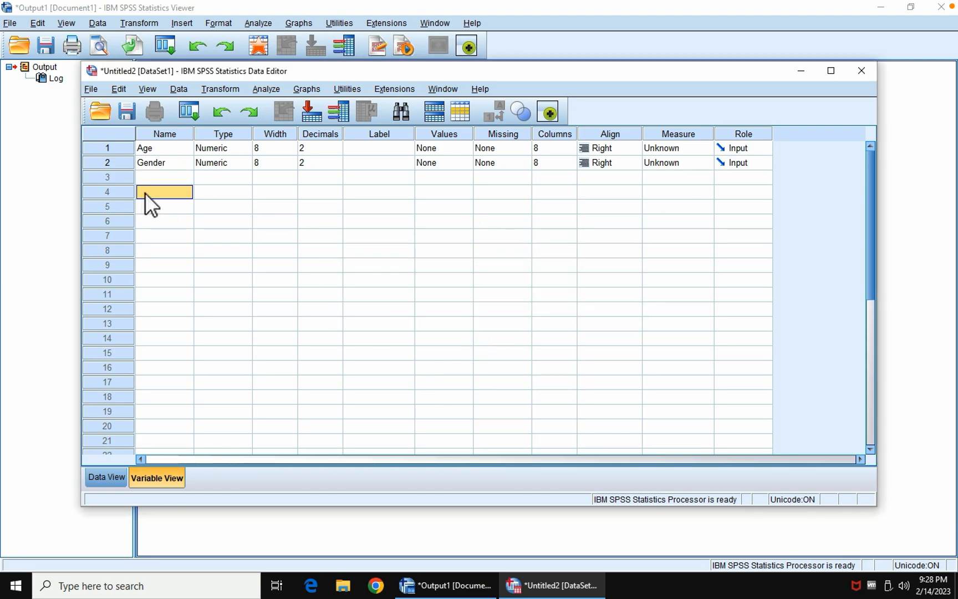
click(174, 169)
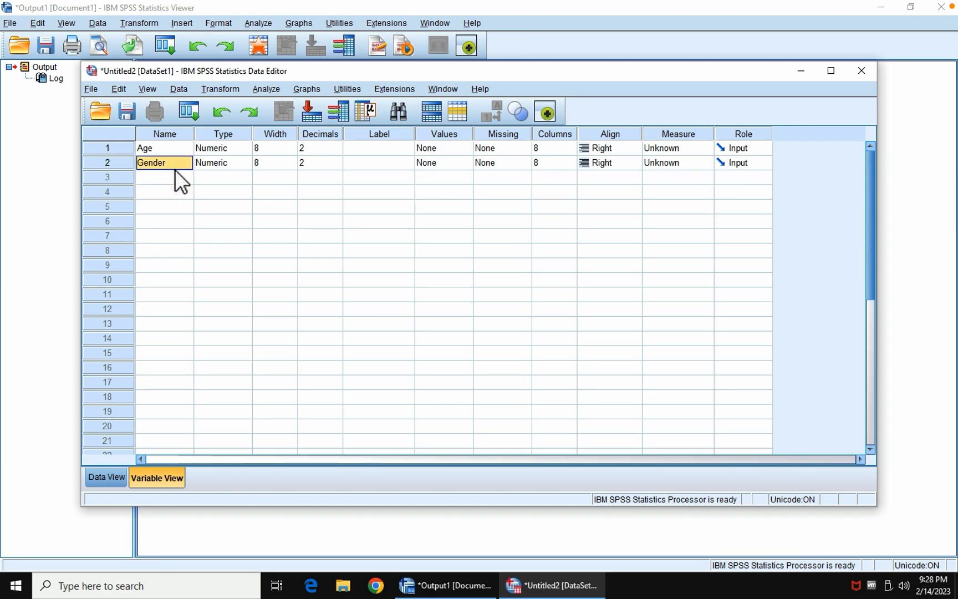
text(We)
key(BackSpace)
key(BackSpace)
text(Gender)
key(Return)
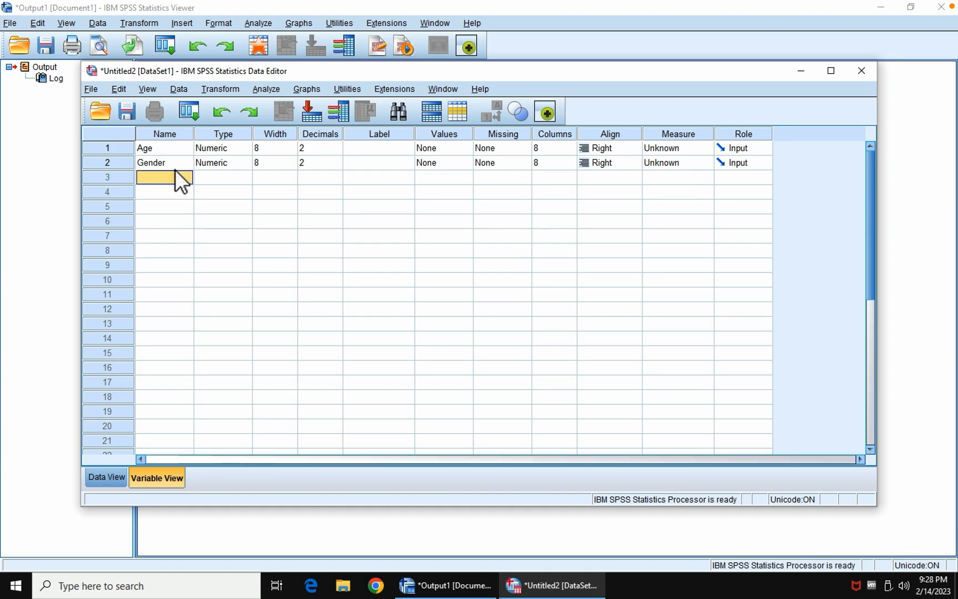
Step: Name the third variable Wellbeing and the fourth variable Numberofactivities
text(Wellbeing)
key(Return)
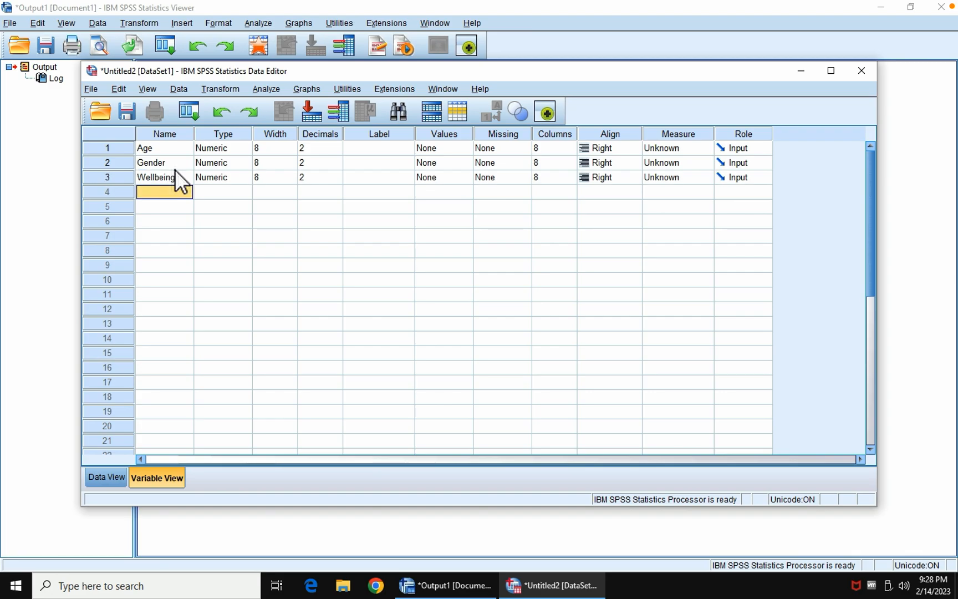
text(N)
text(umberofactivi)
text(ties)
Step: Give the Age variable the label AGE
click(386, 148)
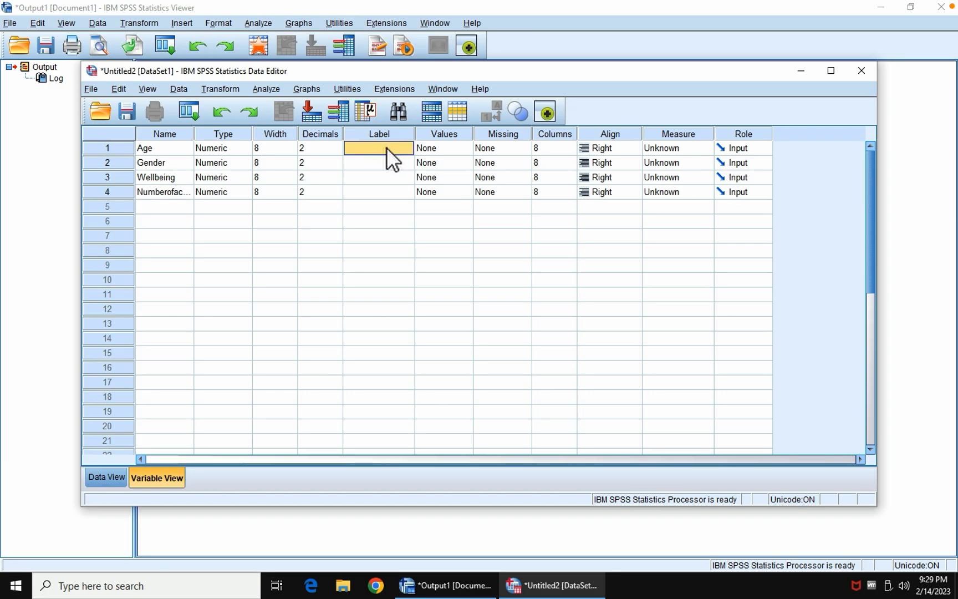
text(AGE)
click(231, 146)
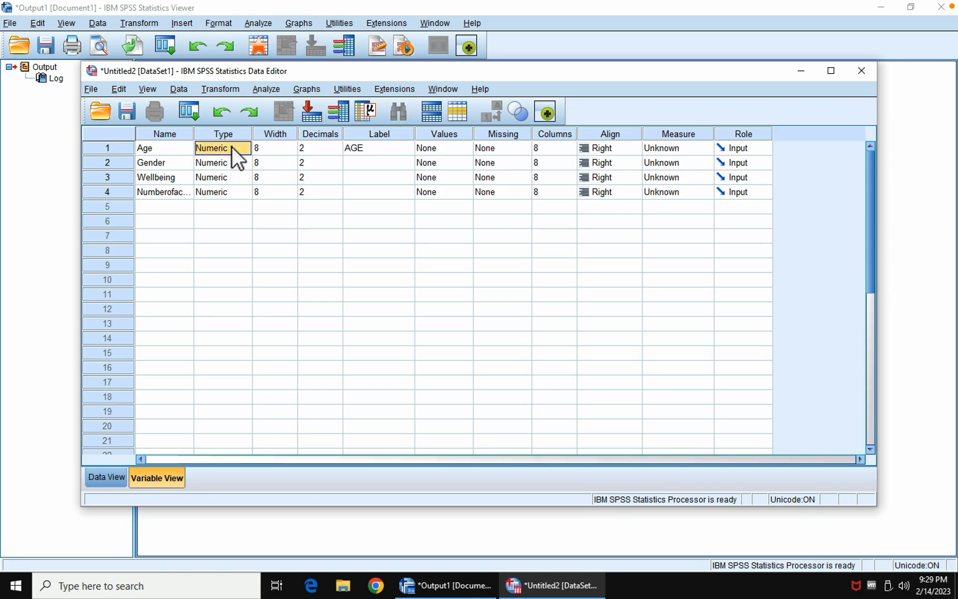
click(461, 148)
click(462, 149)
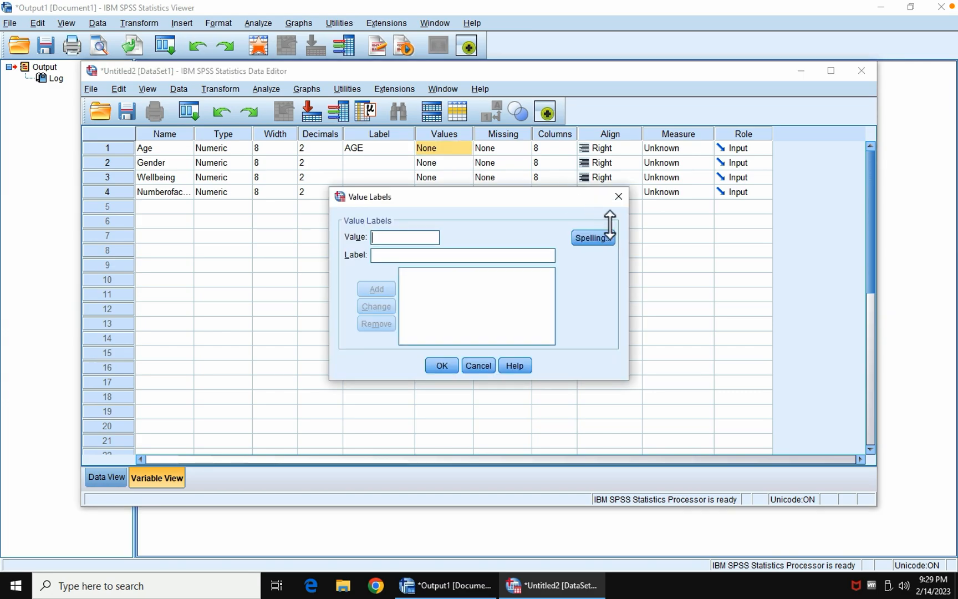
click(620, 195)
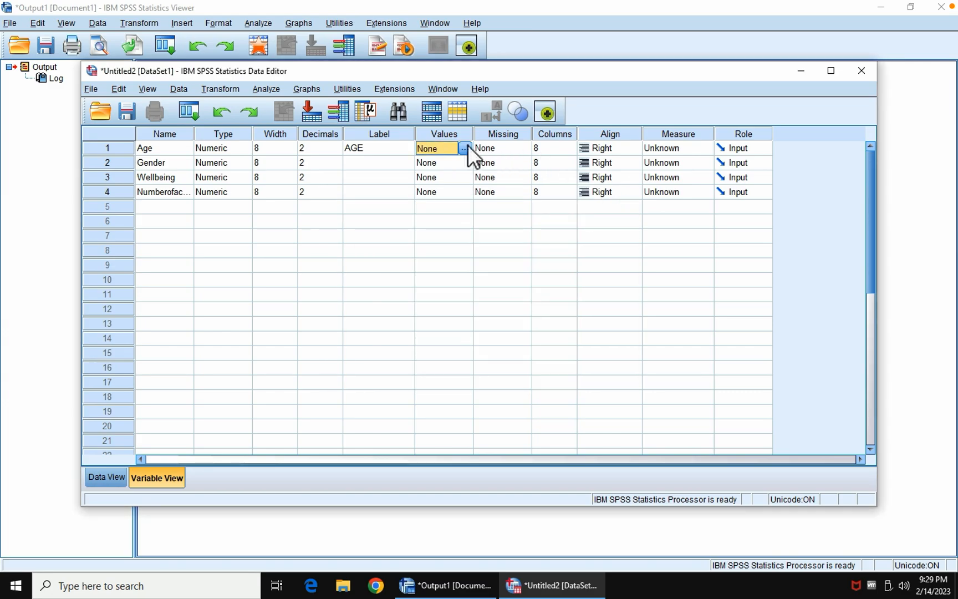
Step: Set the measurement level of Age to Scale and change the Gender variable's type to String
click(678, 147)
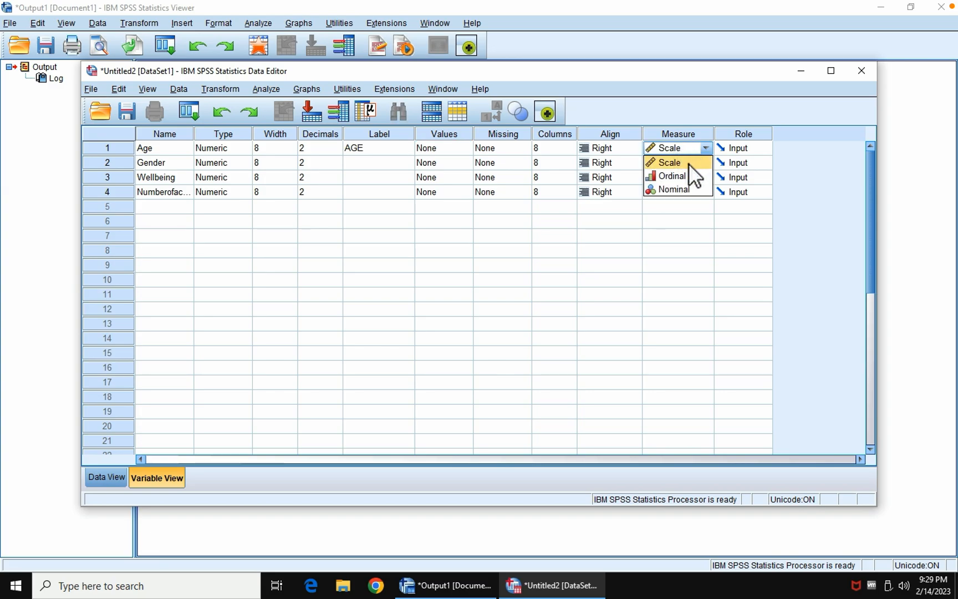
click(689, 164)
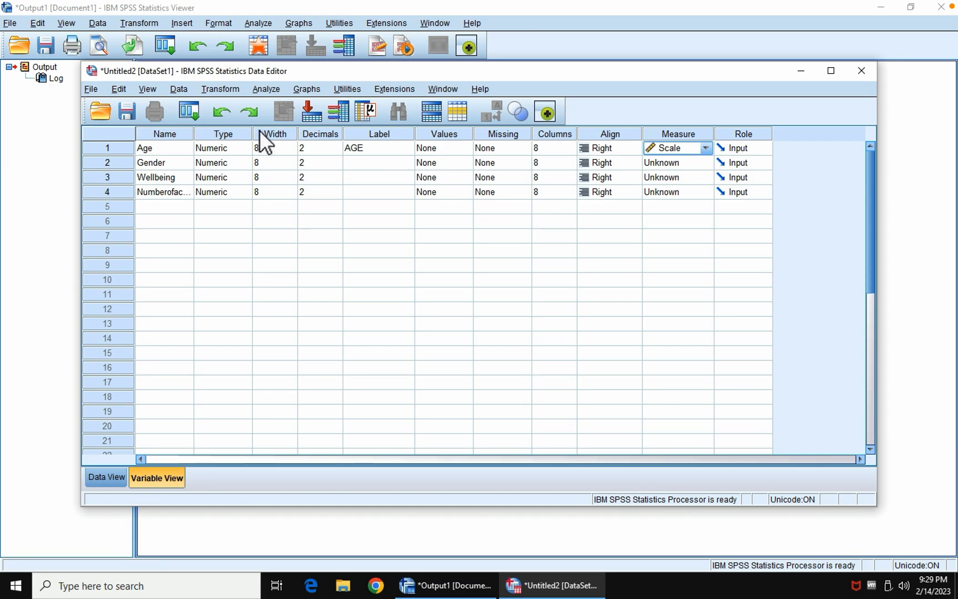
click(236, 164)
click(243, 164)
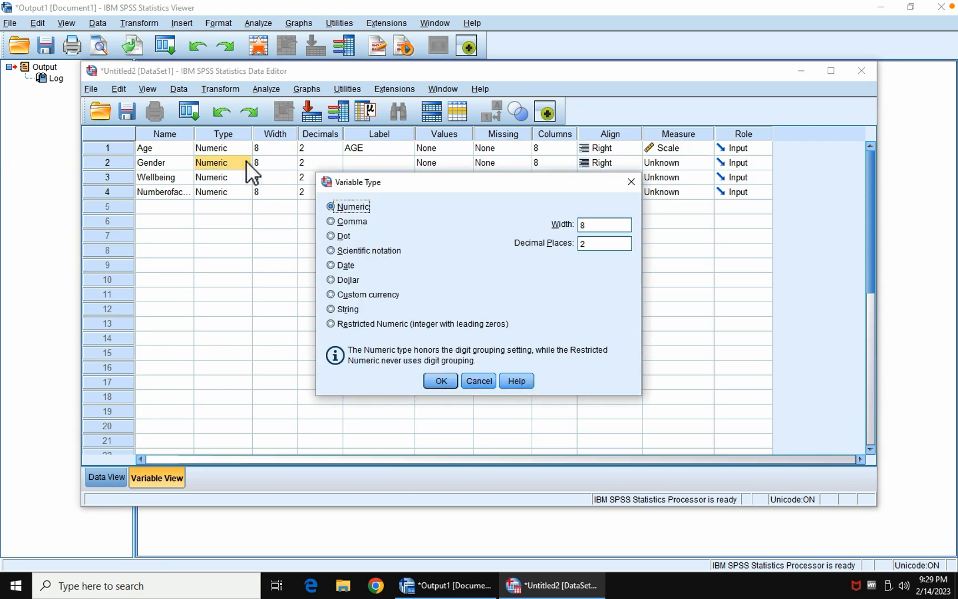
click(331, 309)
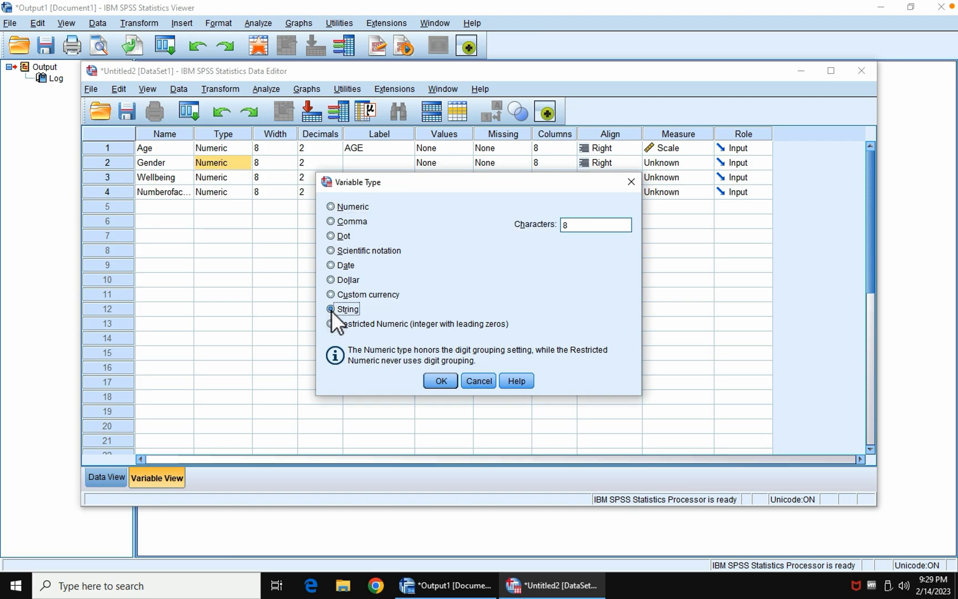
click(440, 383)
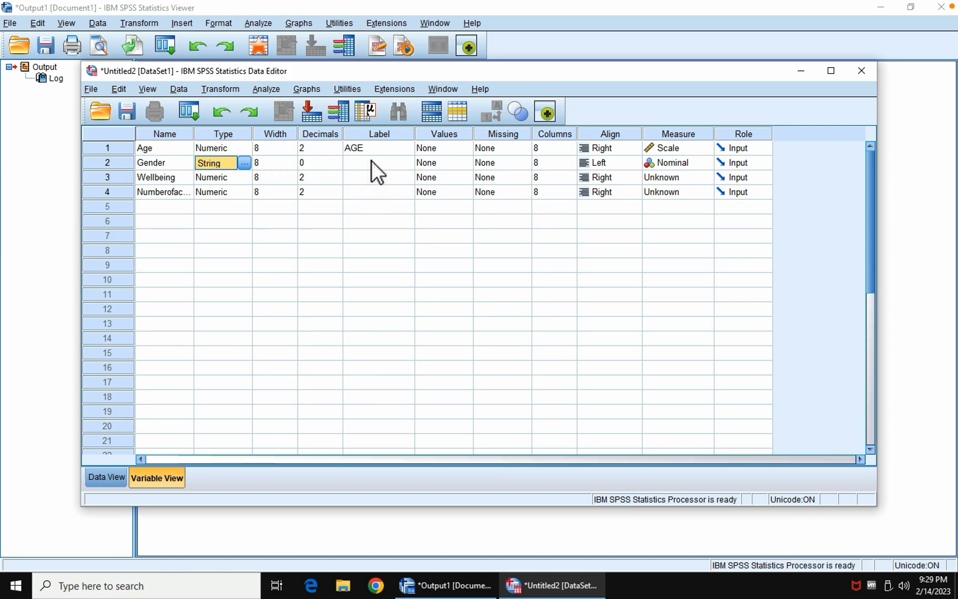
Step: Define value labels for the Gender variable: 1 as Male and 2 as Female
click(445, 162)
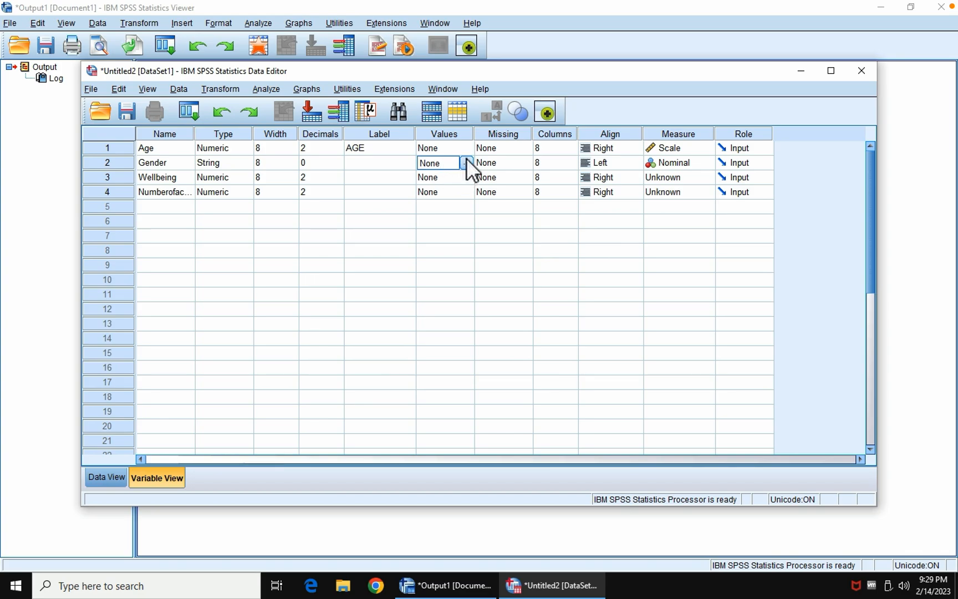
click(465, 162)
text(1)
click(411, 256)
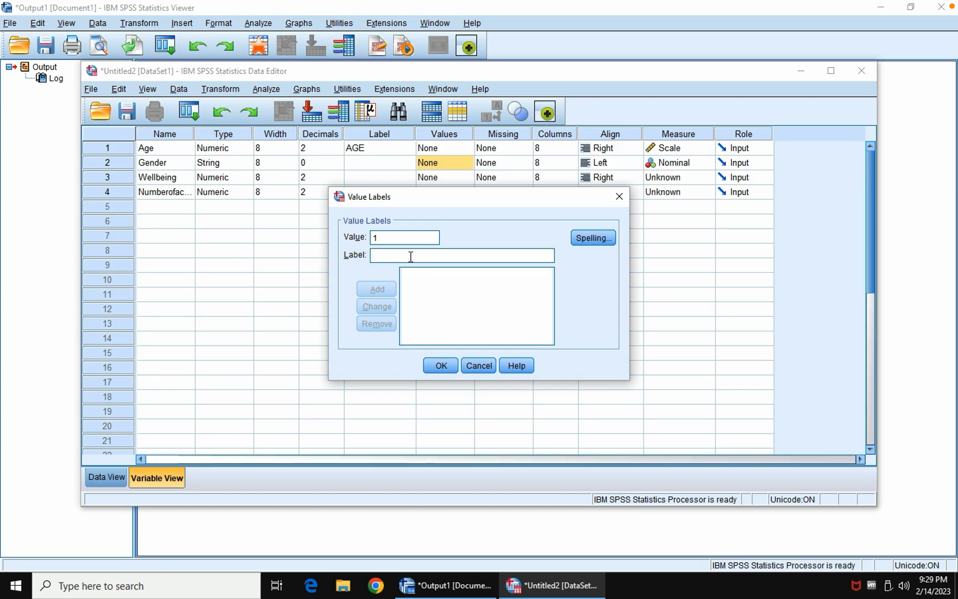
text(Male)
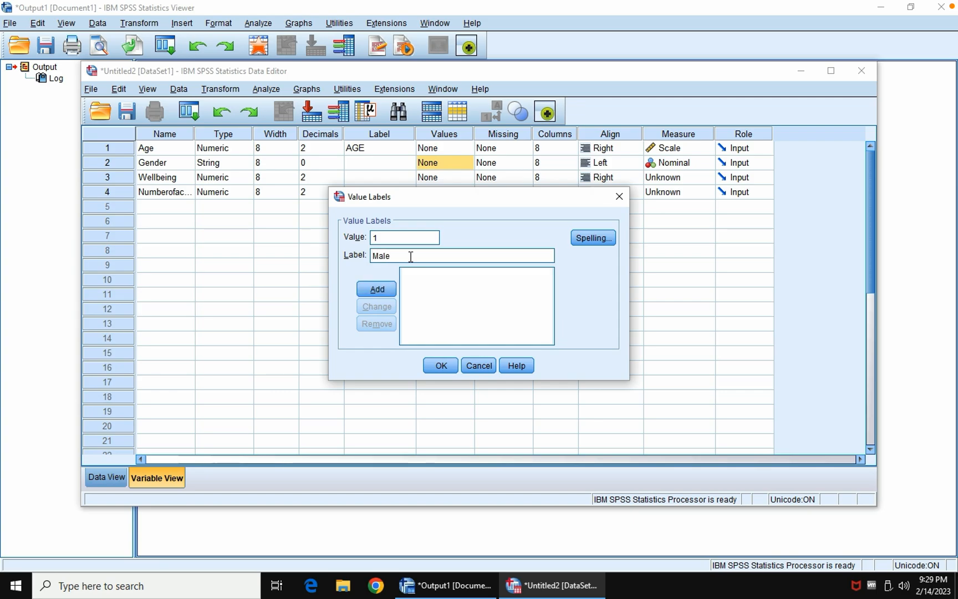
click(374, 290)
text(2)
click(399, 256)
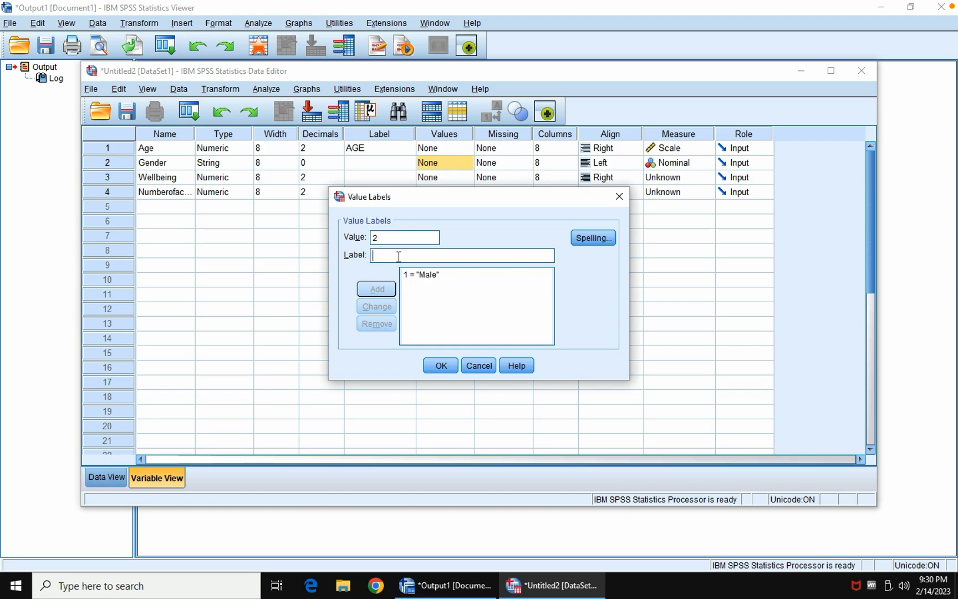
text(Female)
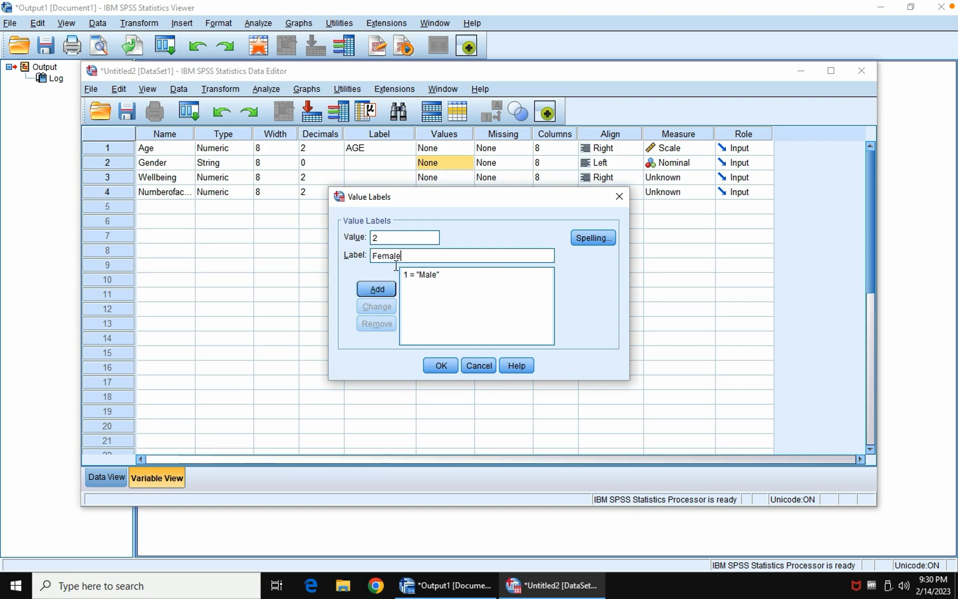
click(379, 289)
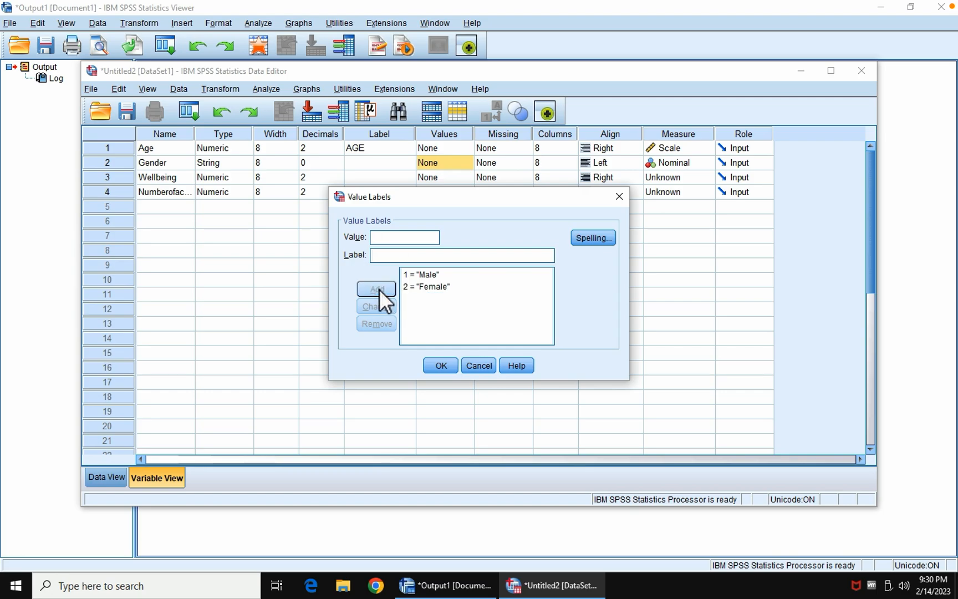
click(442, 365)
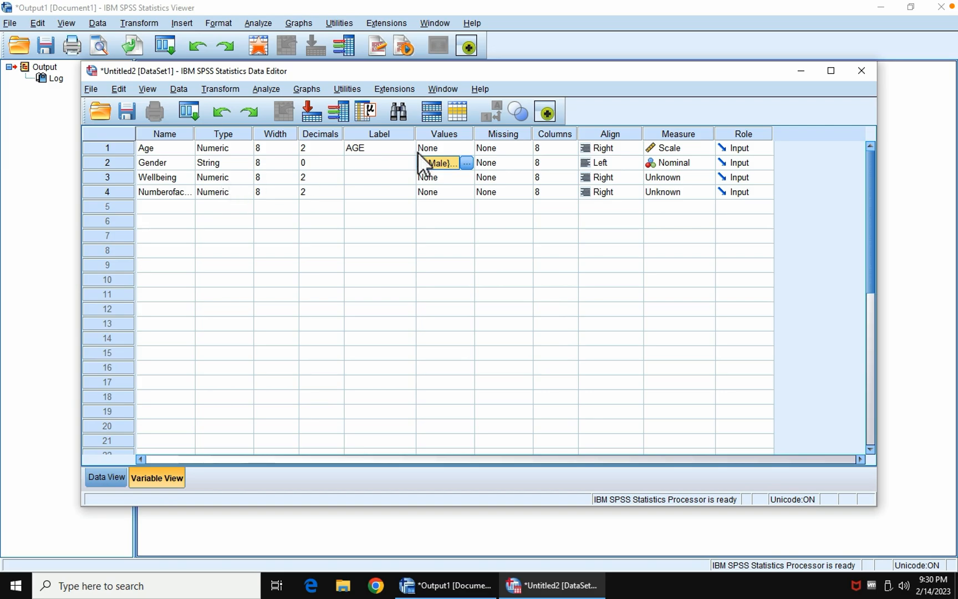
Step: Set the measurement level of Wellbeing to Ordinal and of Numberofactivities to Scale
click(671, 177)
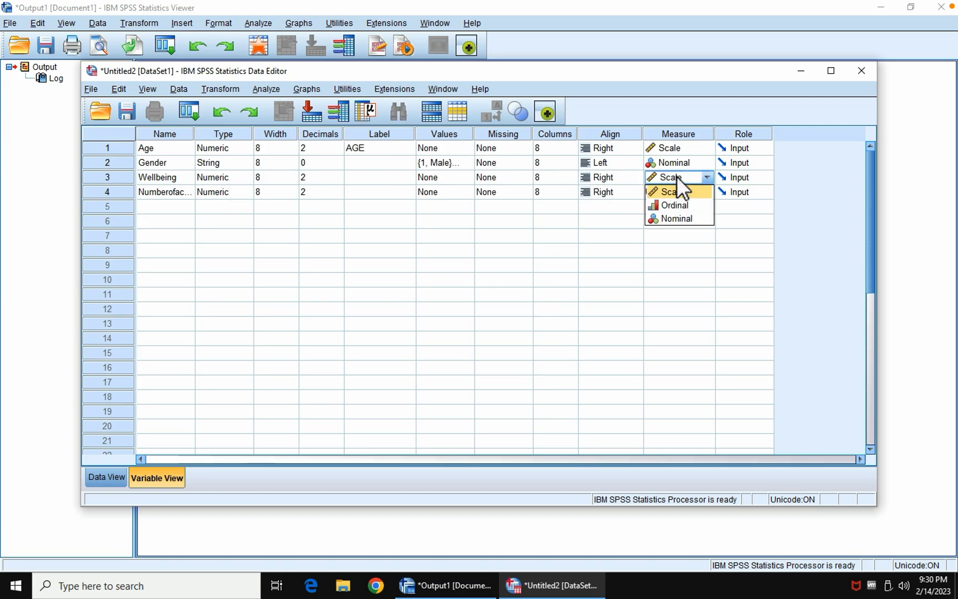
click(683, 205)
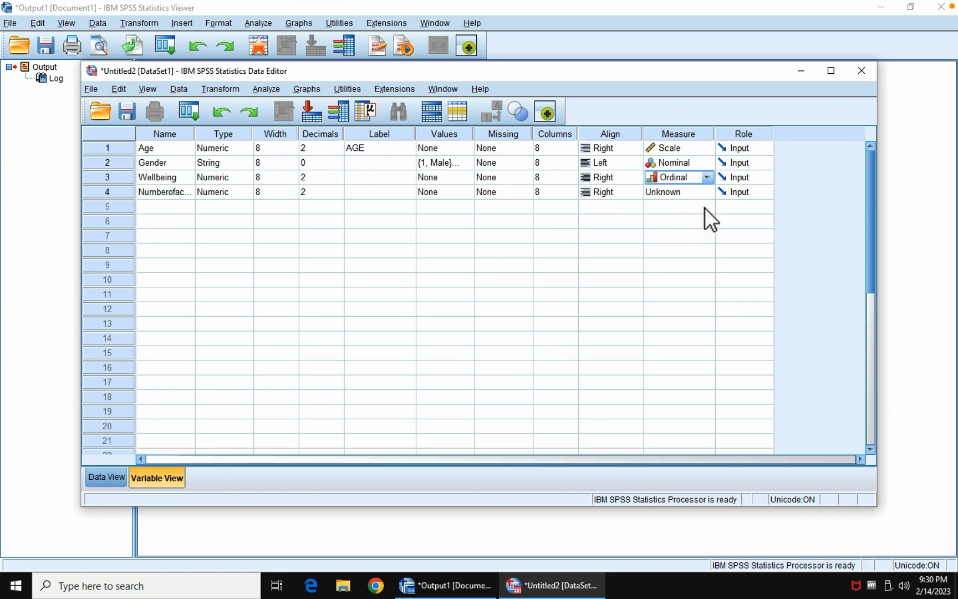
click(706, 191)
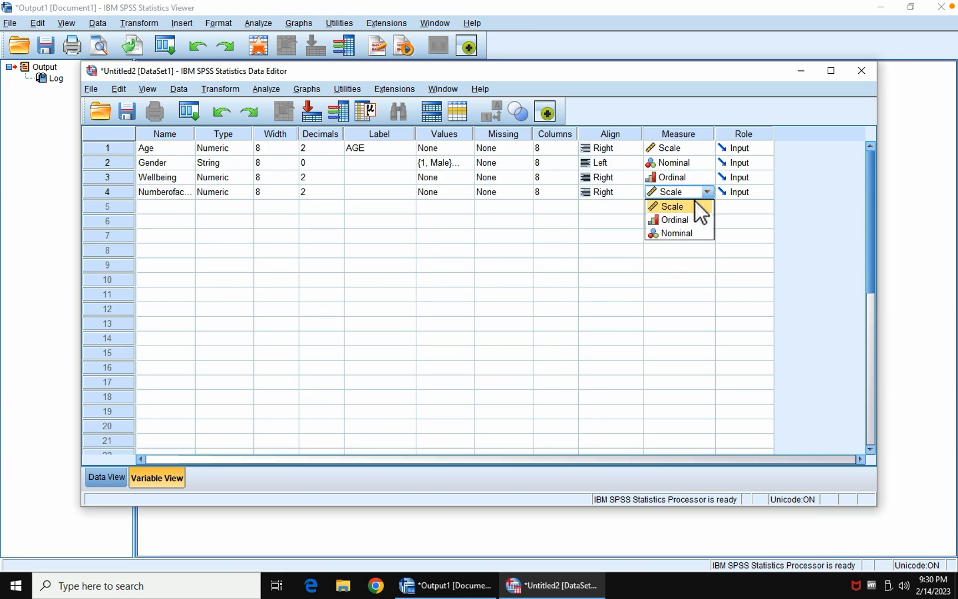
click(690, 204)
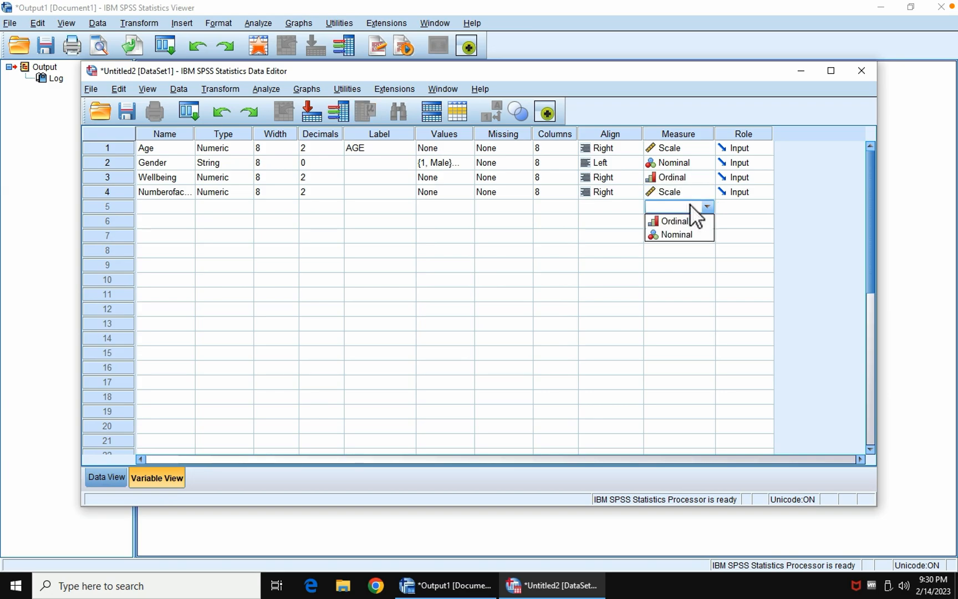
Step: Give the Numberofactivities variable the label NUMBER OF ACTIVITIES
click(364, 190)
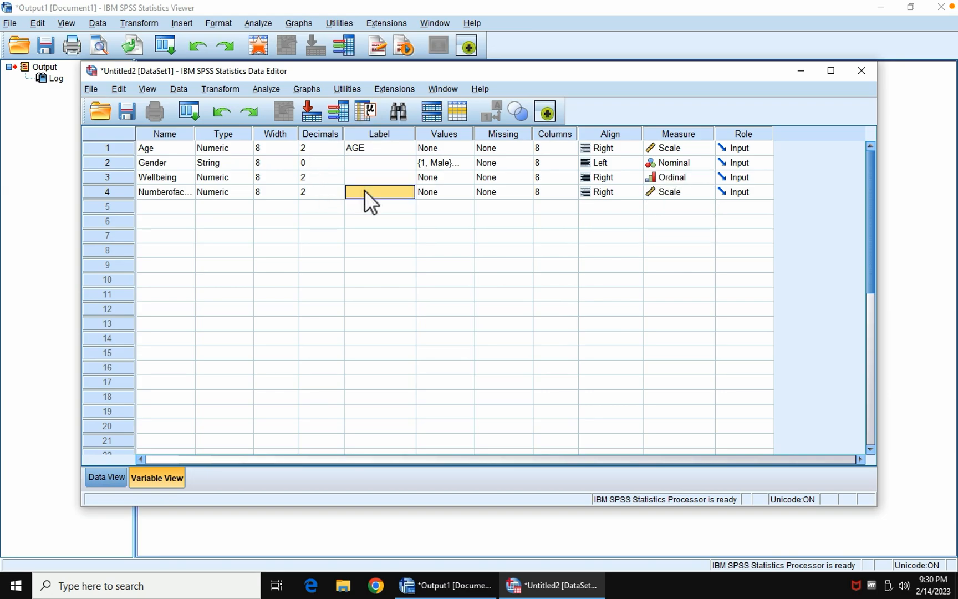
text(number)
key(BackSpace)
key(BackSpace)
key(BackSpace)
key(BackSpace)
key(BackSpace)
text(NUMBER)
text( OF)
text( ACTIVI)
text(TIES)
Step: Give the Wellbeing variable the label WELL-BEING
click(373, 172)
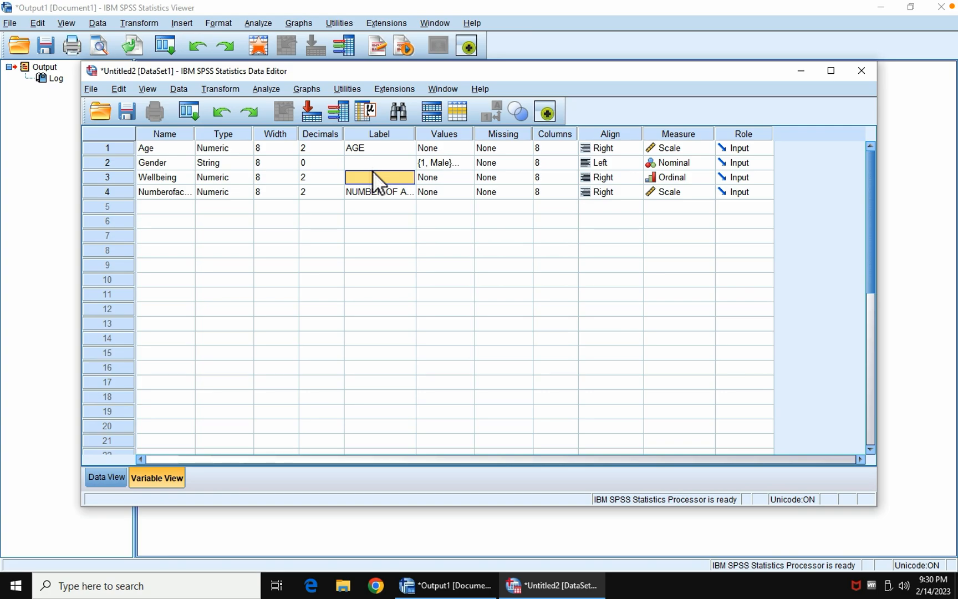
text(WELL-BEING)
key(BackSpace)
key(BackSpace)
key(BackSpace)
text(NG)
Step: Show the data grid and enter the Age values 86, 72, 59, 86, 92, 68 and 73 for cases 1 to 7
click(111, 478)
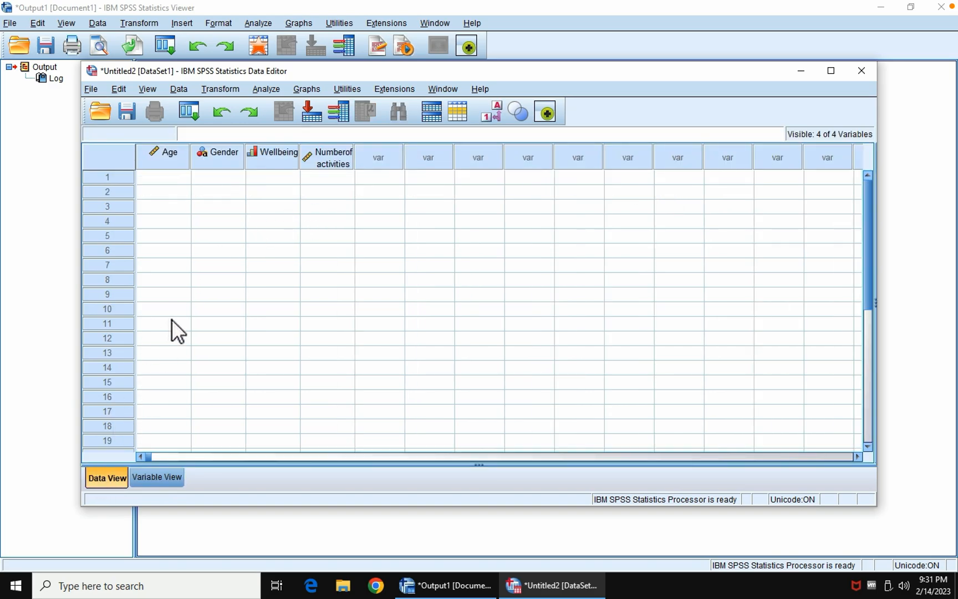
click(168, 176)
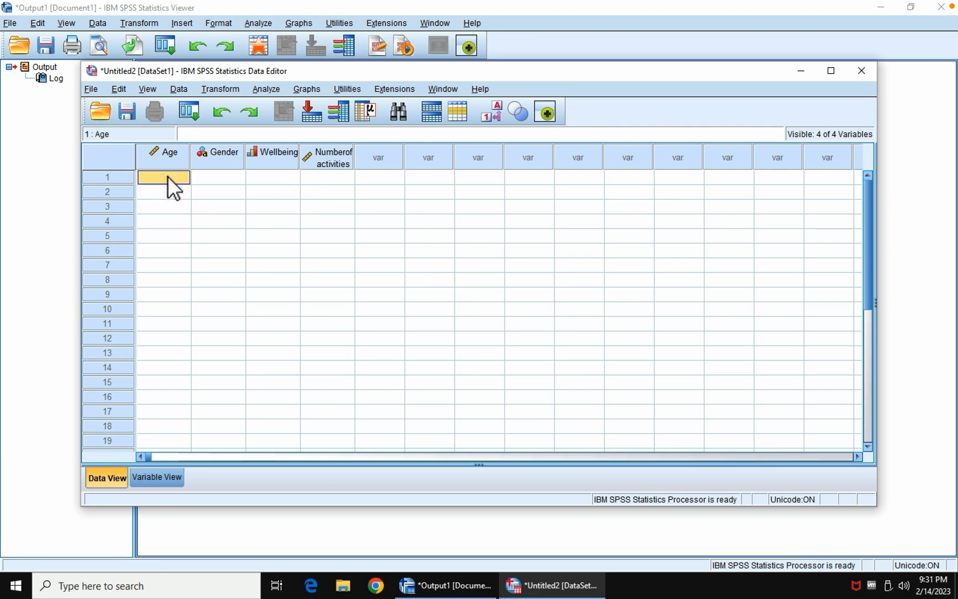
text(86)
key(Return)
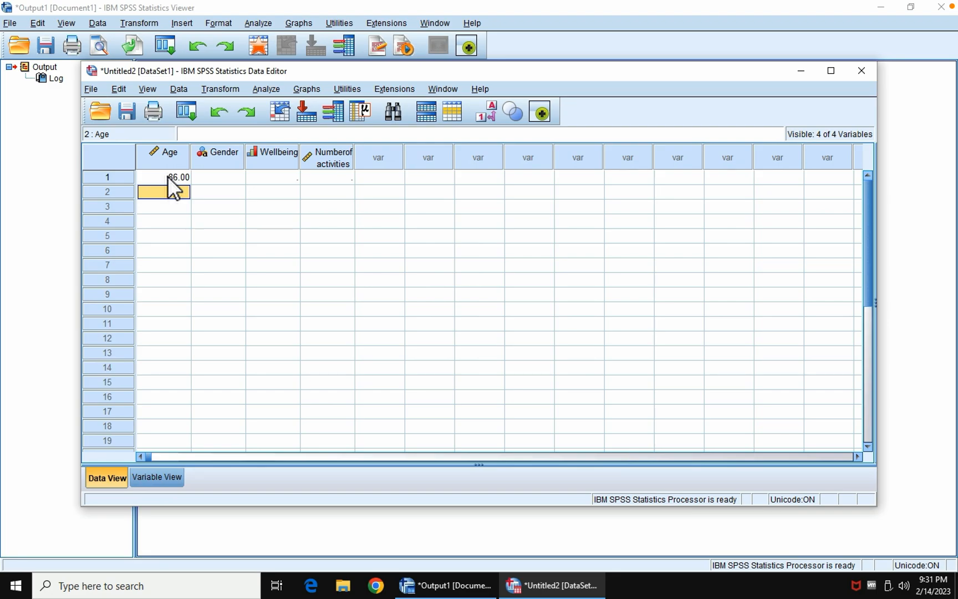
text(72)
key(Return)
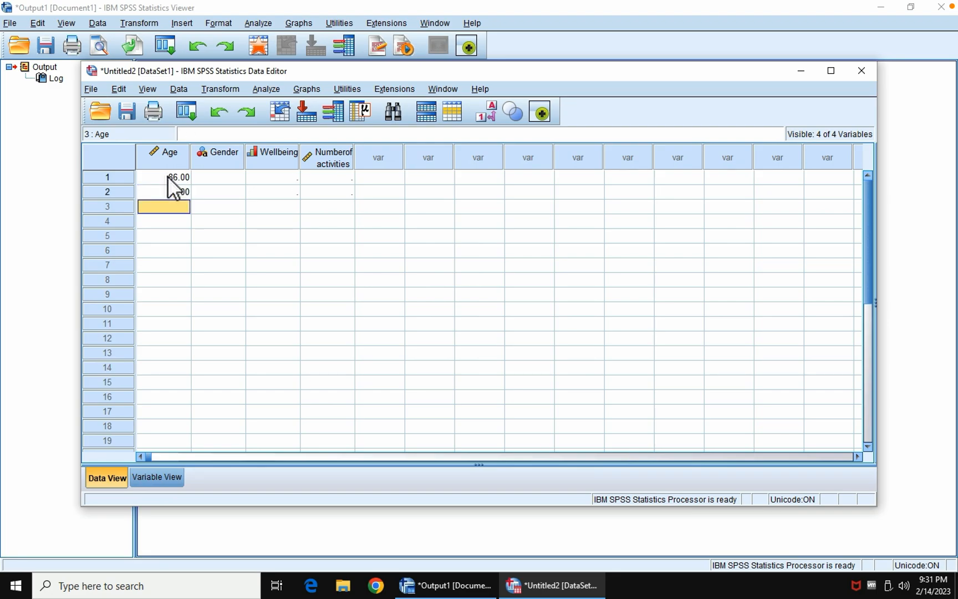
text(59)
key(Return)
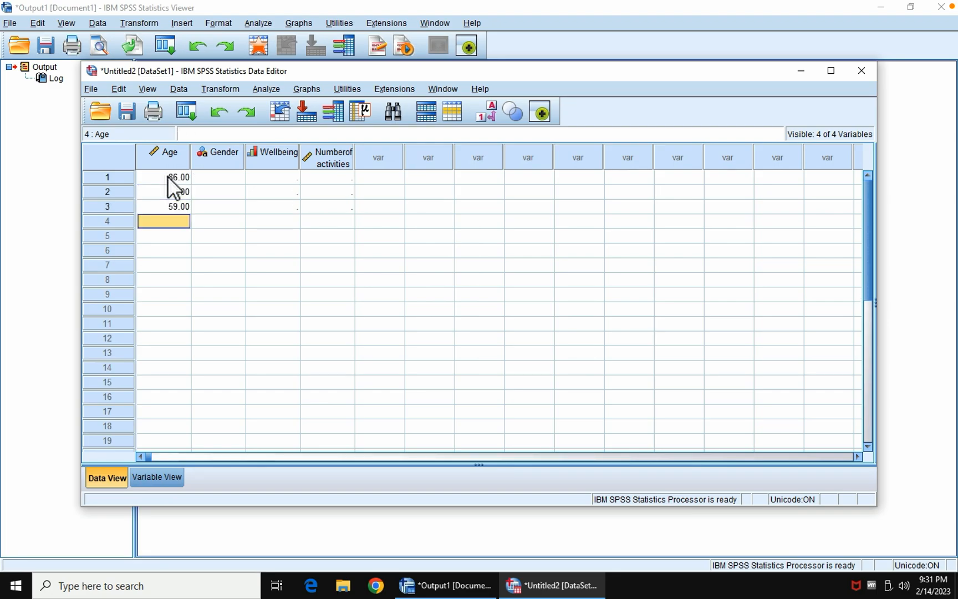
text(86)
key(Return)
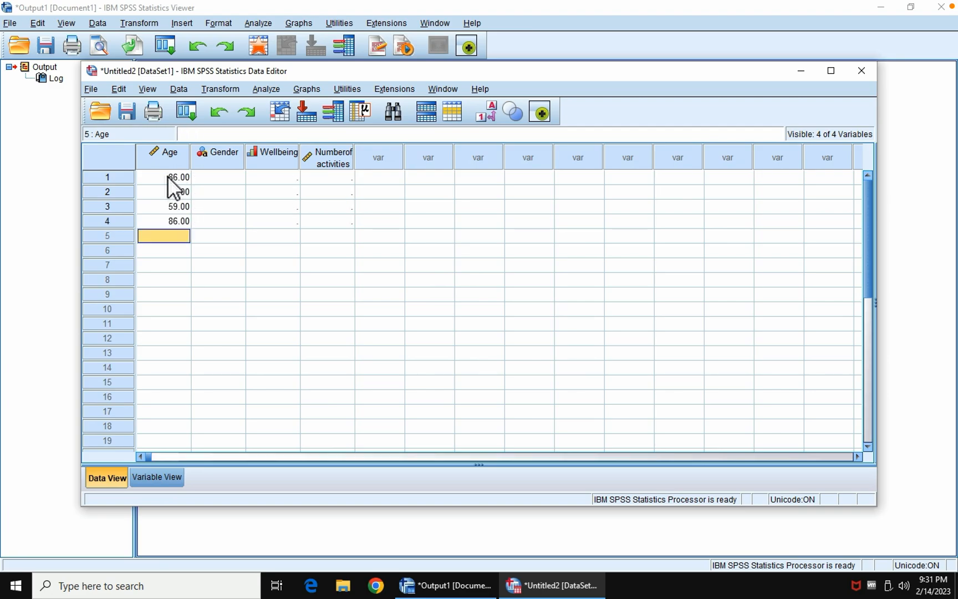
text(92)
key(Return)
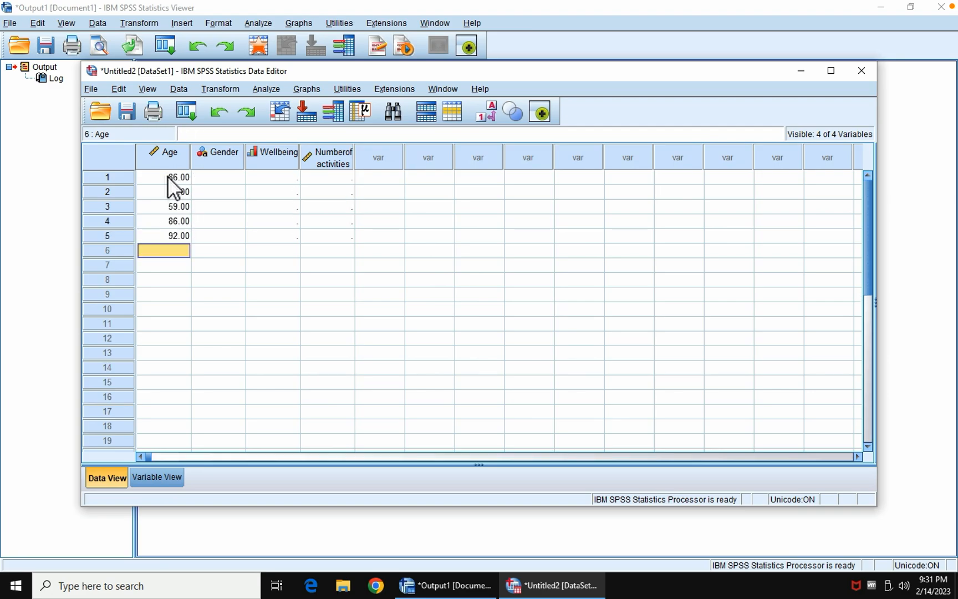
text(68)
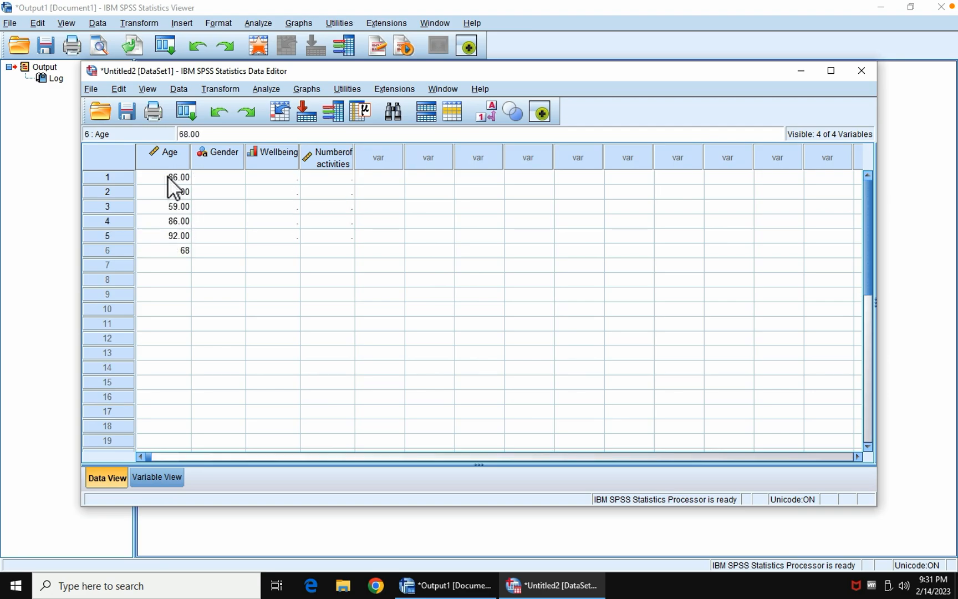
key(Return)
text(73)
key(Tab)
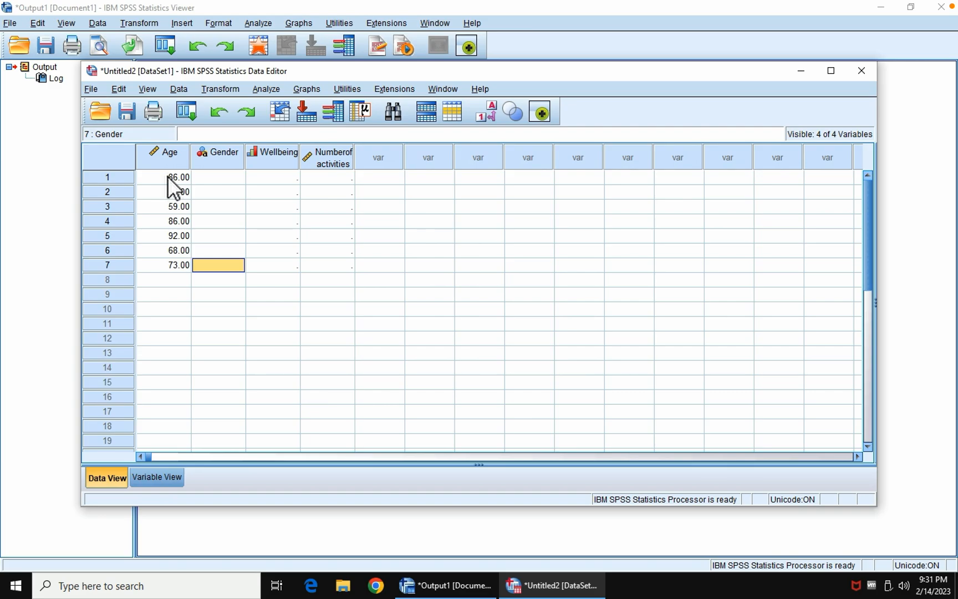
Step: Enter the Gender values 1, 2, 2, 2, 2, 1 and 1 for cases 1 to 7
key(Up)
key(Up)
key(Up)
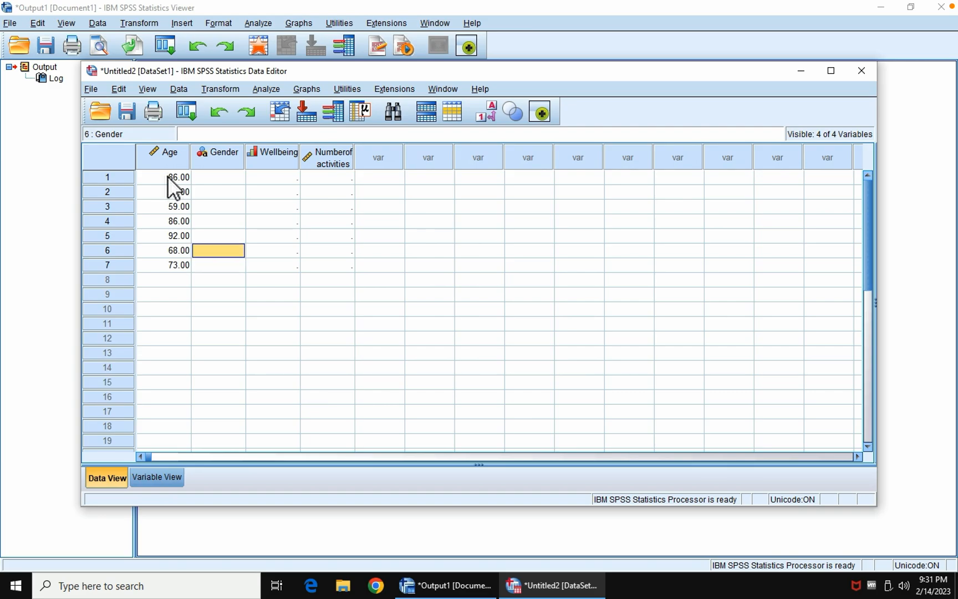
key(Up)
key(Up)
key(Up)
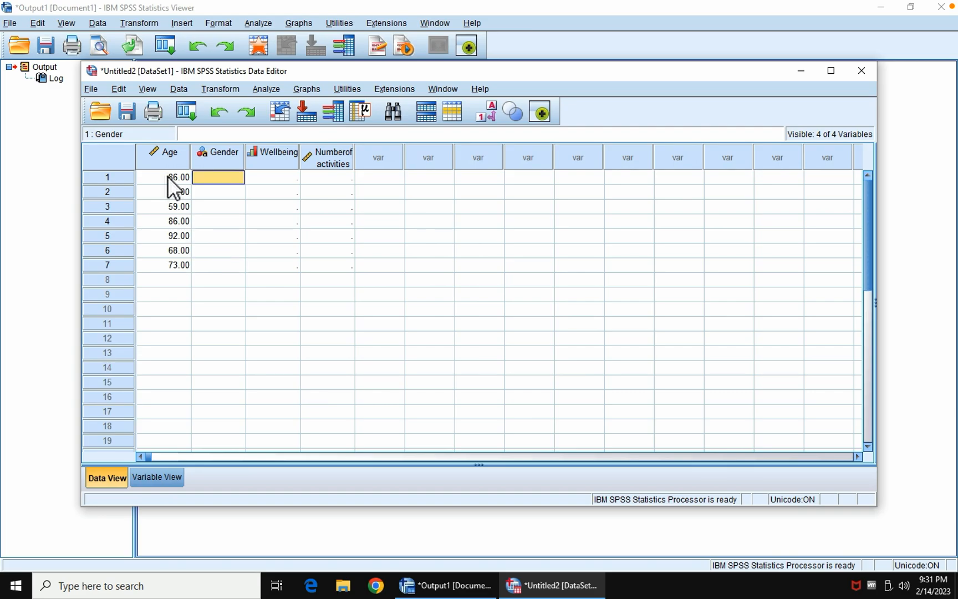
text(1)
key(Return)
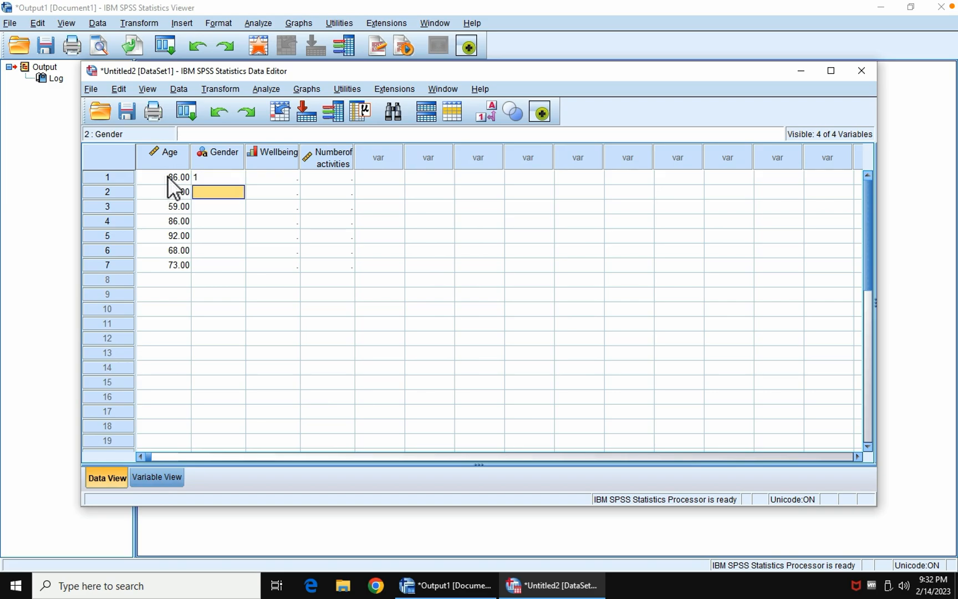
text(2)
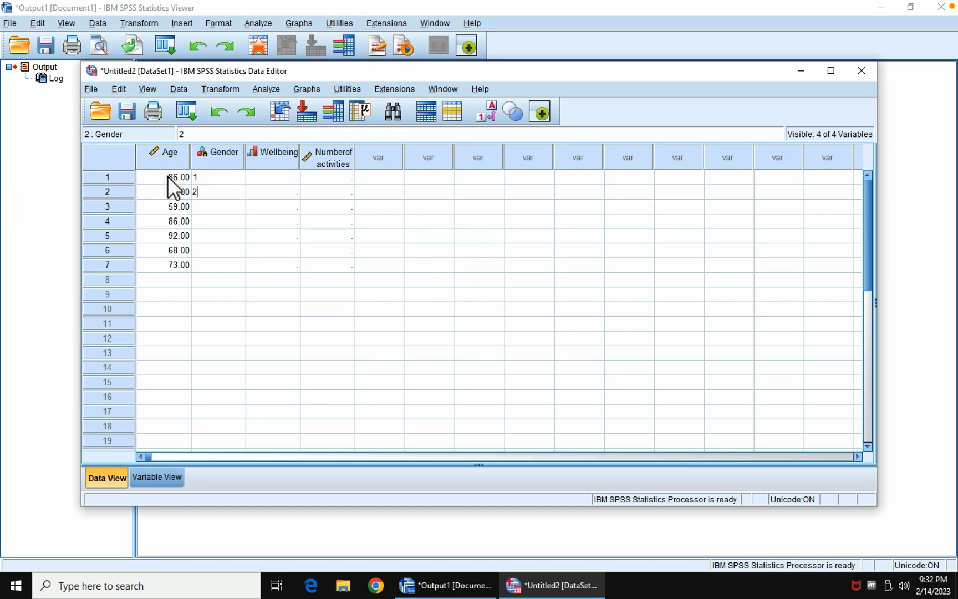
key(Return)
text(2)
key(Return)
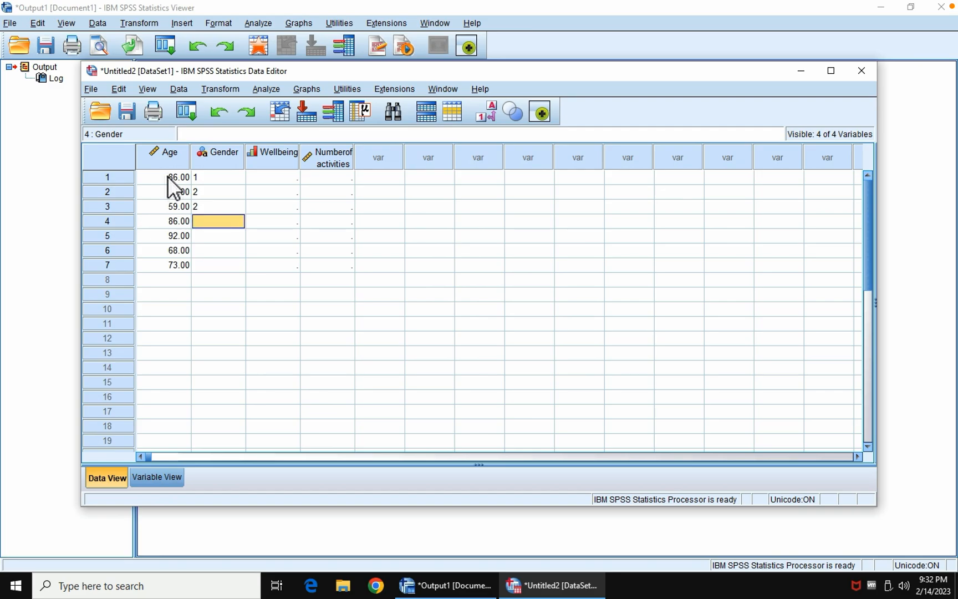
text(2)
key(Return)
text(2)
key(Return)
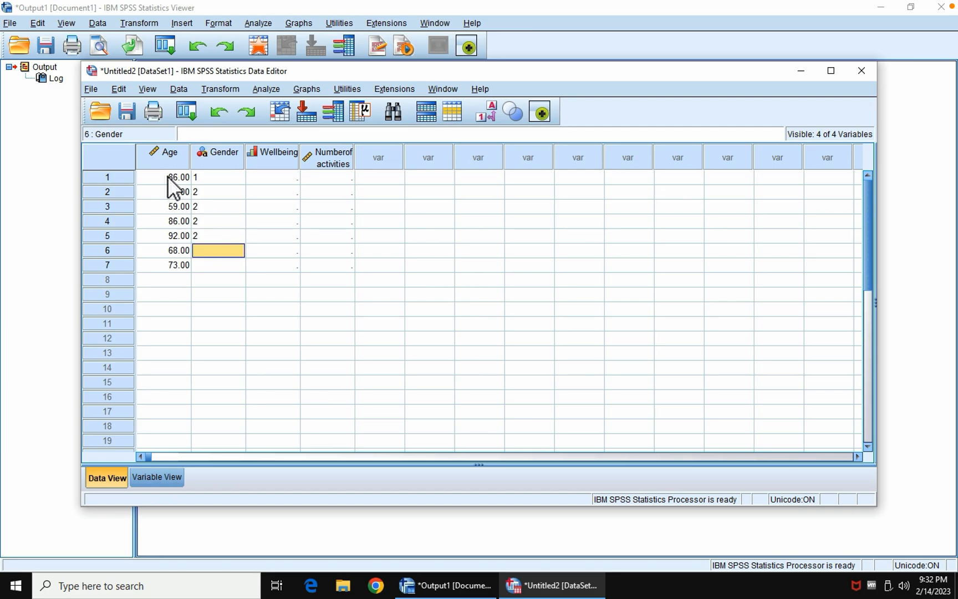
text(1)
key(Return)
text(1)
key(Return)
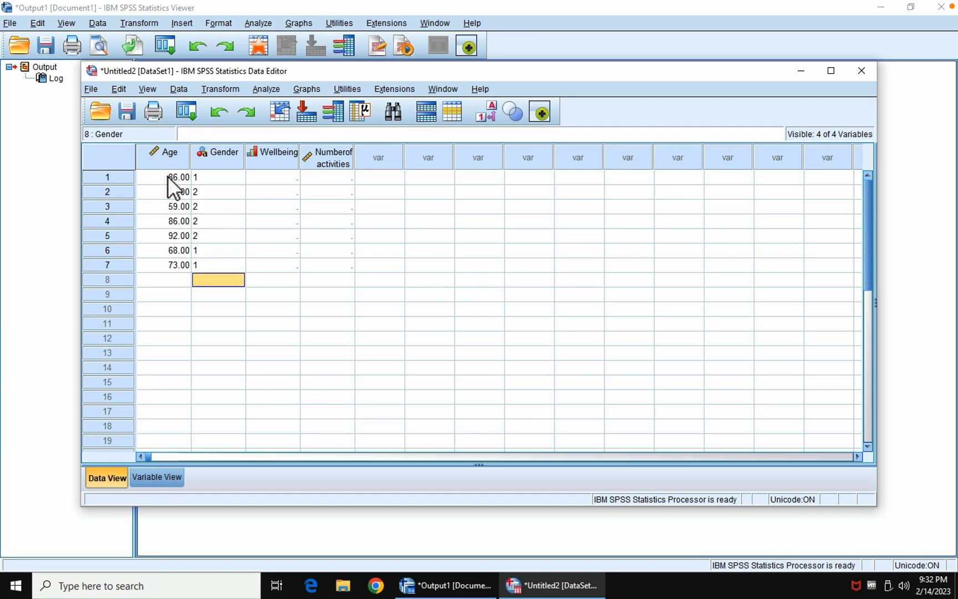
Step: Enter the Wellbeing values 4, 7, 6, 8, 4, 2 and 8 for cases 1 to 7
key(Right)
key(Up)
key(Up)
key(Up)
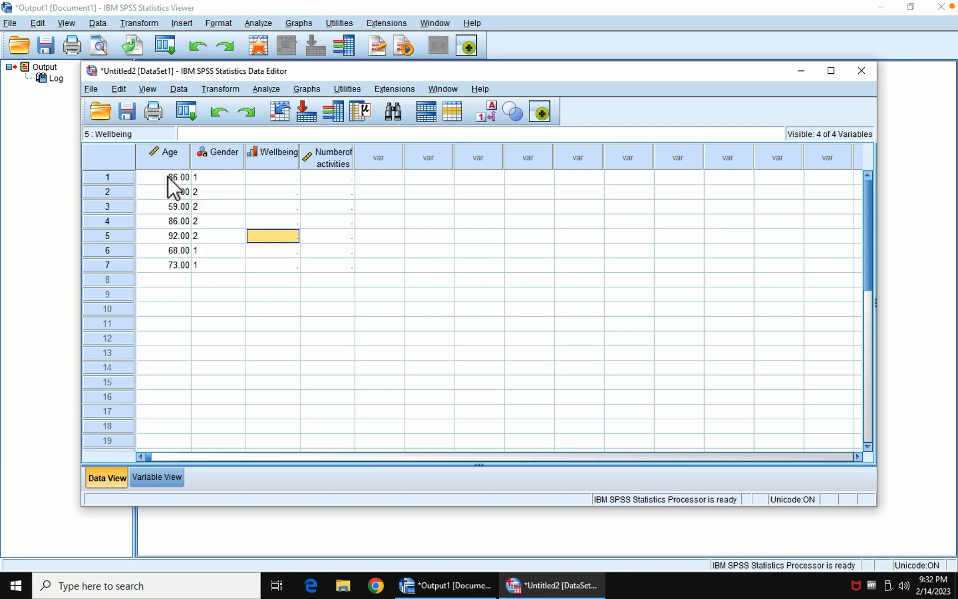
key(Up)
key(Up)
key(Up)
key(Up)
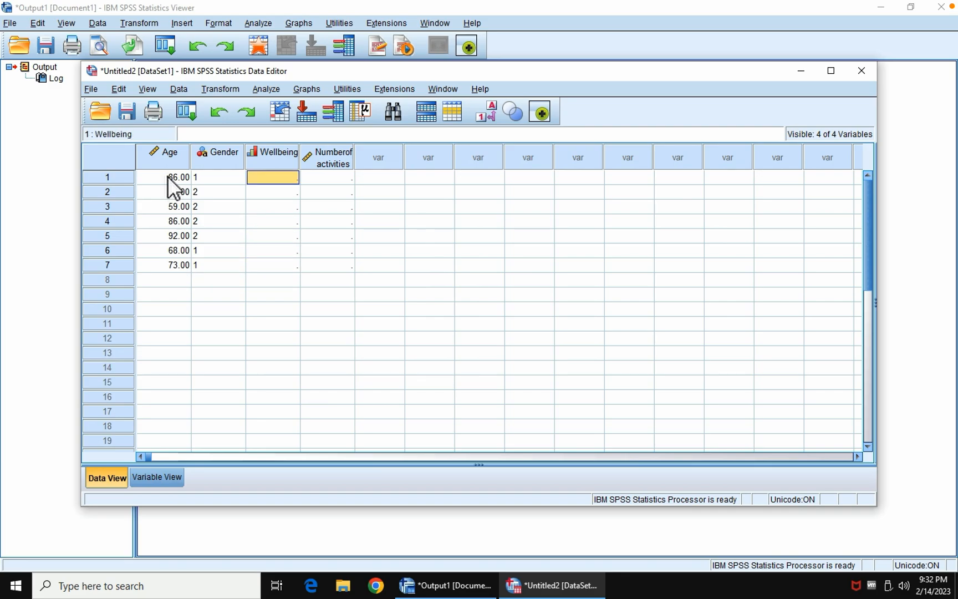
text(4)
key(Return)
text(7)
key(Return)
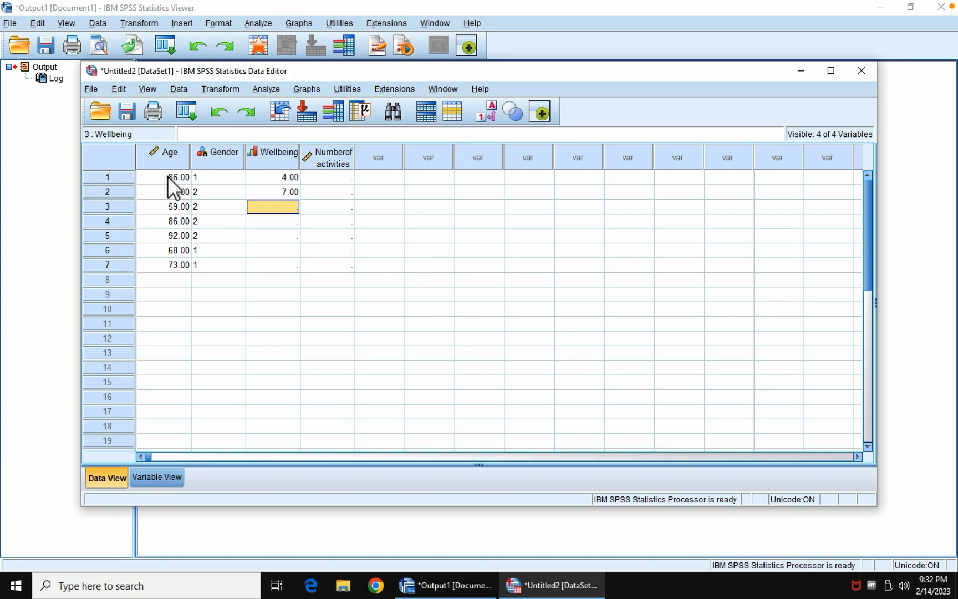
text(6)
key(Return)
text(8)
key(Return)
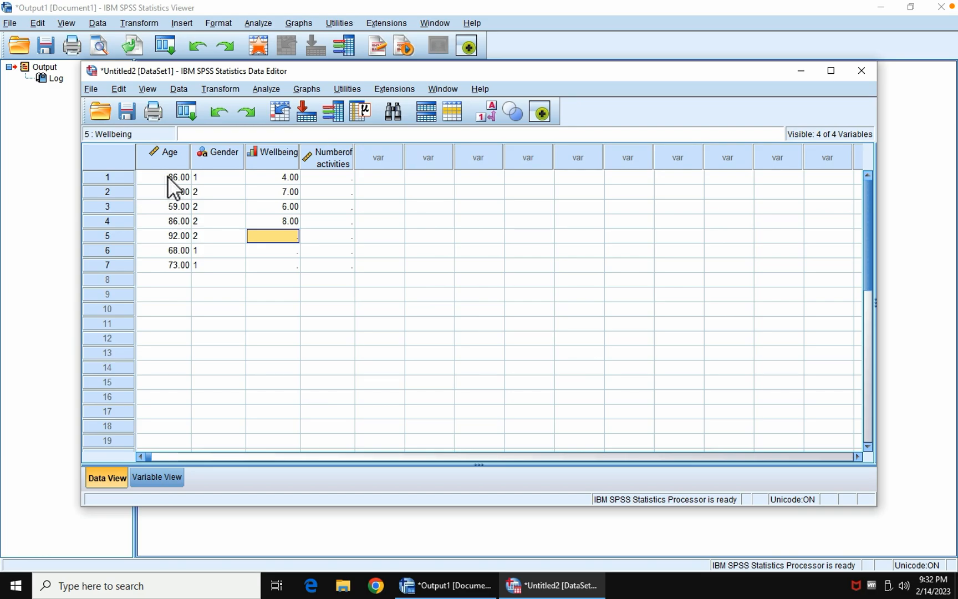
text(4)
key(Return)
text(2)
key(Return)
text(8)
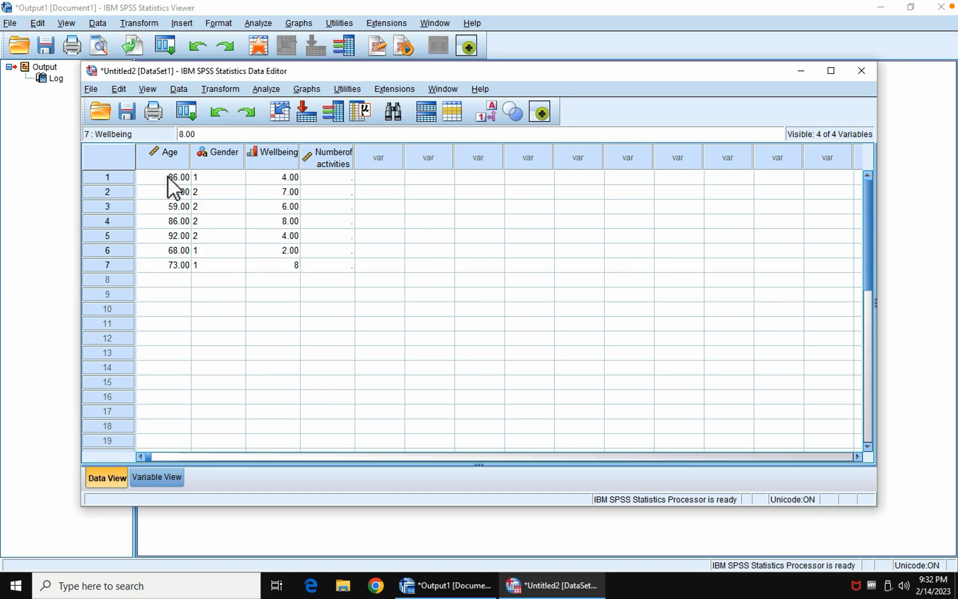
key(Tab)
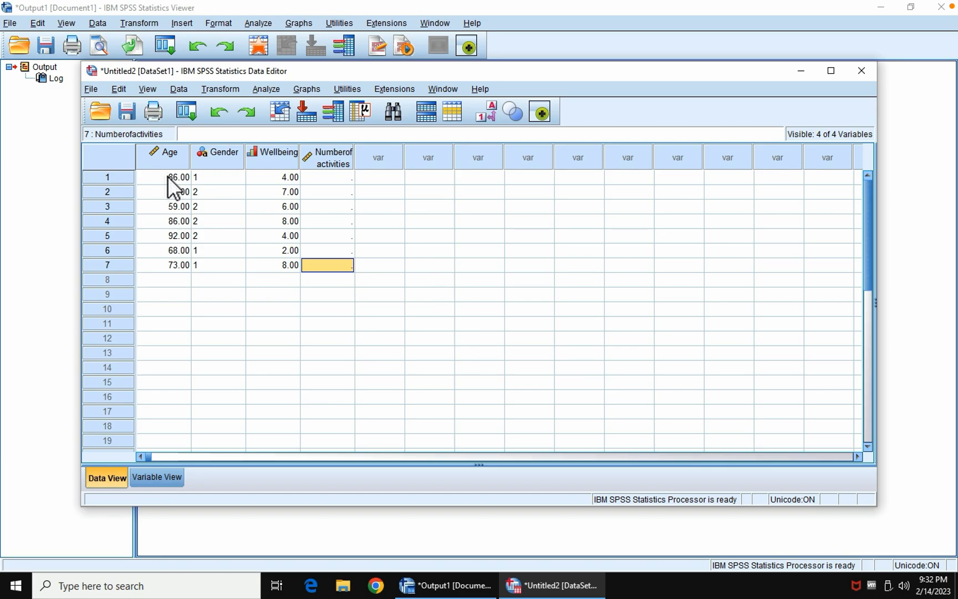
Step: Enter the Numberofactivities values 2, 6, 5, 7, 1, 3 and 5 for cases 1 to 7, and widen the column to fit its name
key(Up)
key(Up)
key(Up)
key(Up)
key(Up)
key(Up)
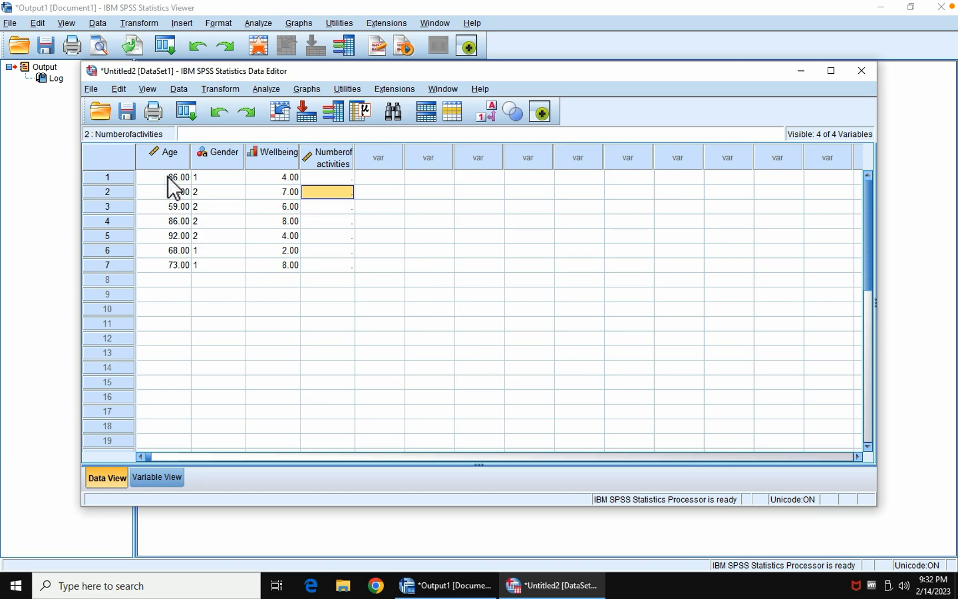
text(2)
key(Return)
text(6)
key(Return)
text(5)
key(Return)
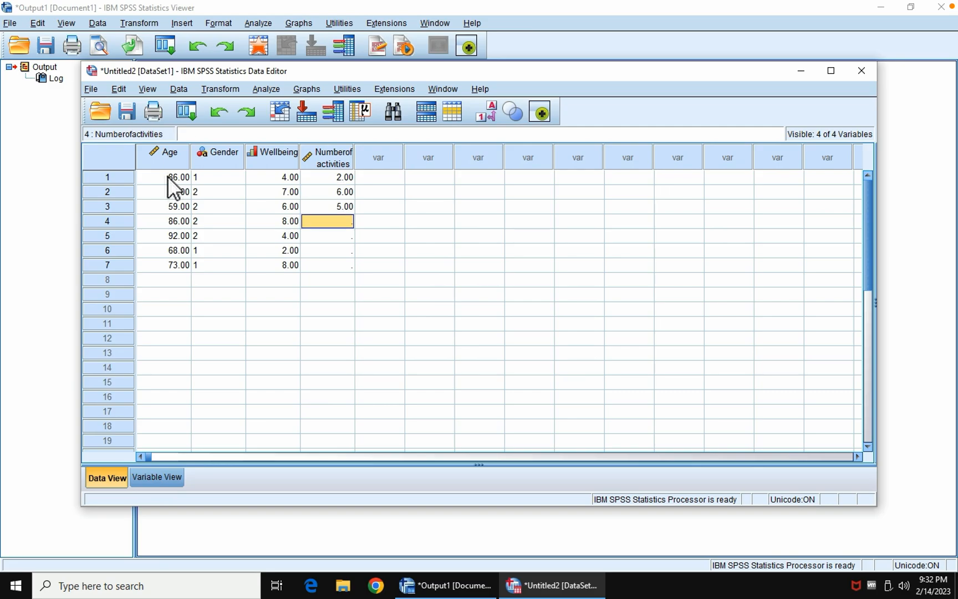
text(7)
key(Return)
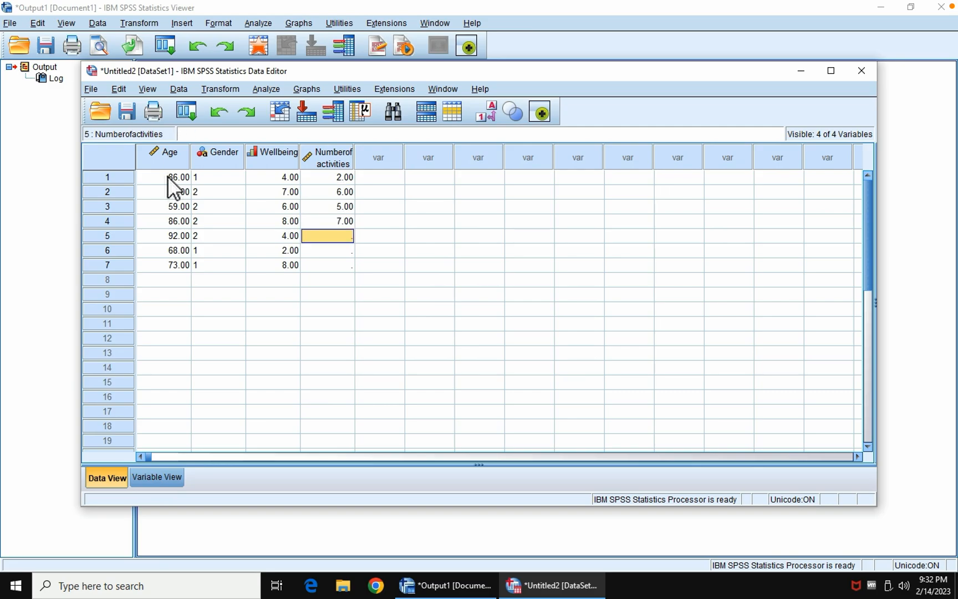
text(1)
key(Return)
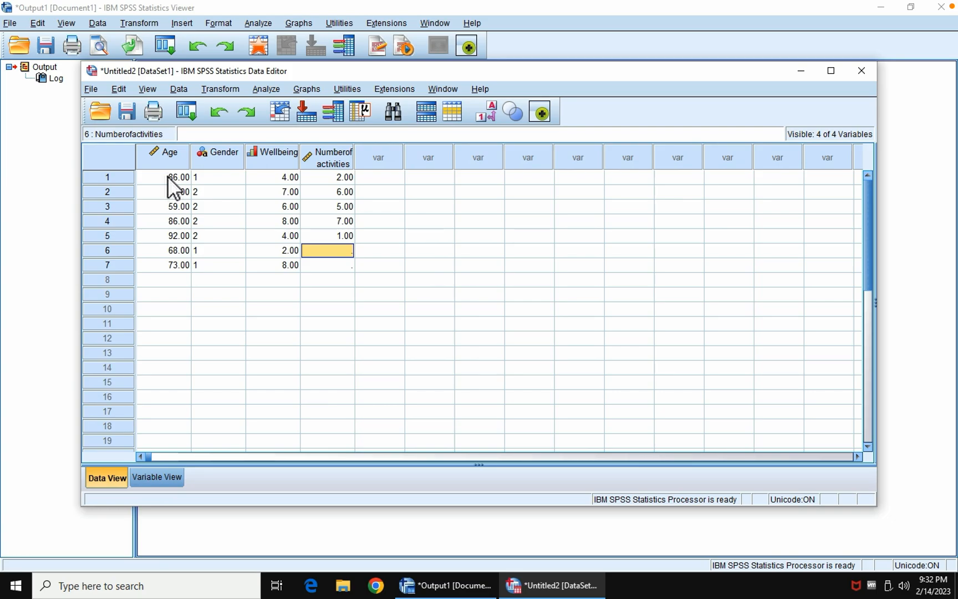
text(3)
key(Return)
text(5)
key(Return)
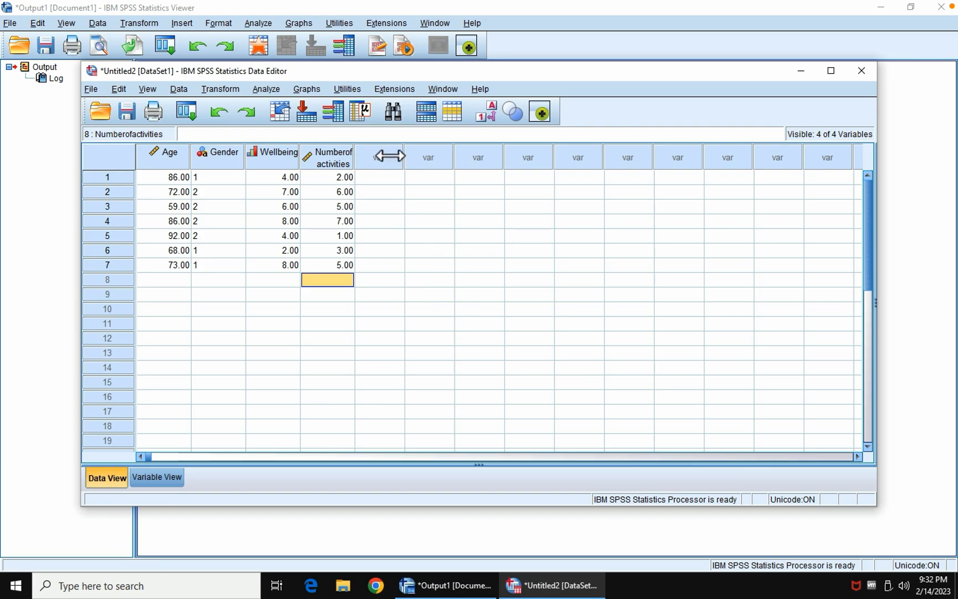
double_click(300, 161)
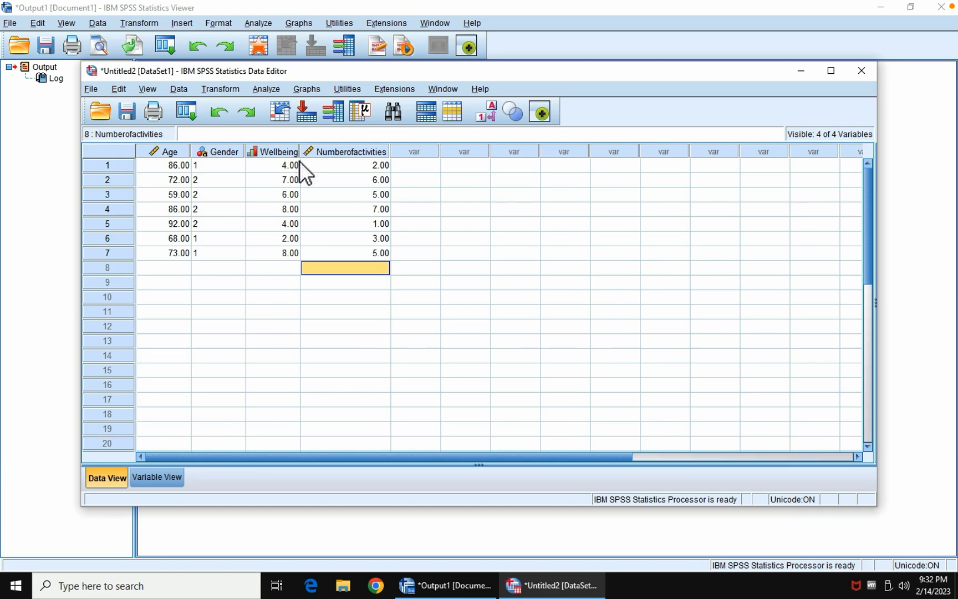
Step: Save the dataset on the Desktop as an SPSS Statistics file named Nursing Home DATA
click(90, 89)
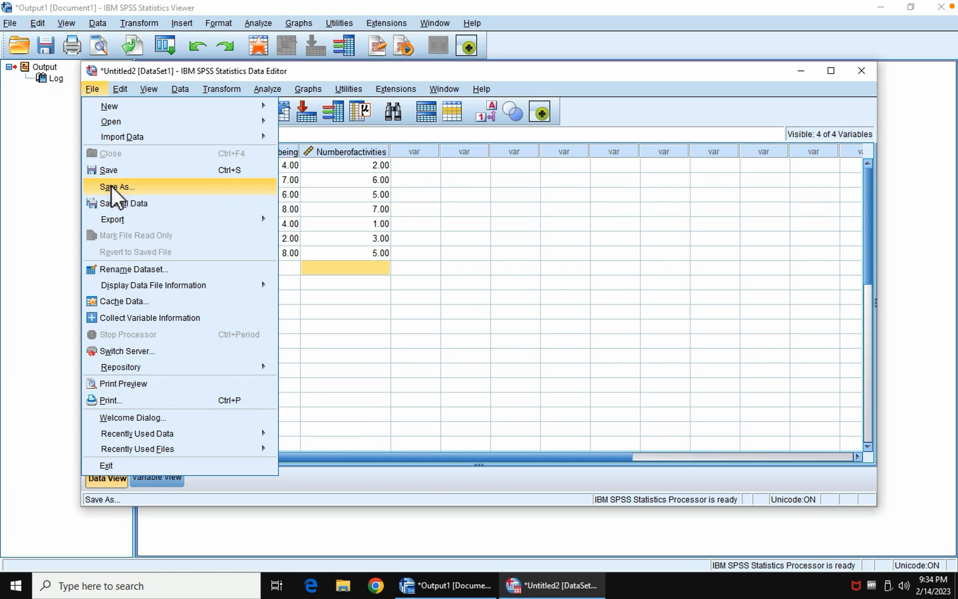
click(111, 186)
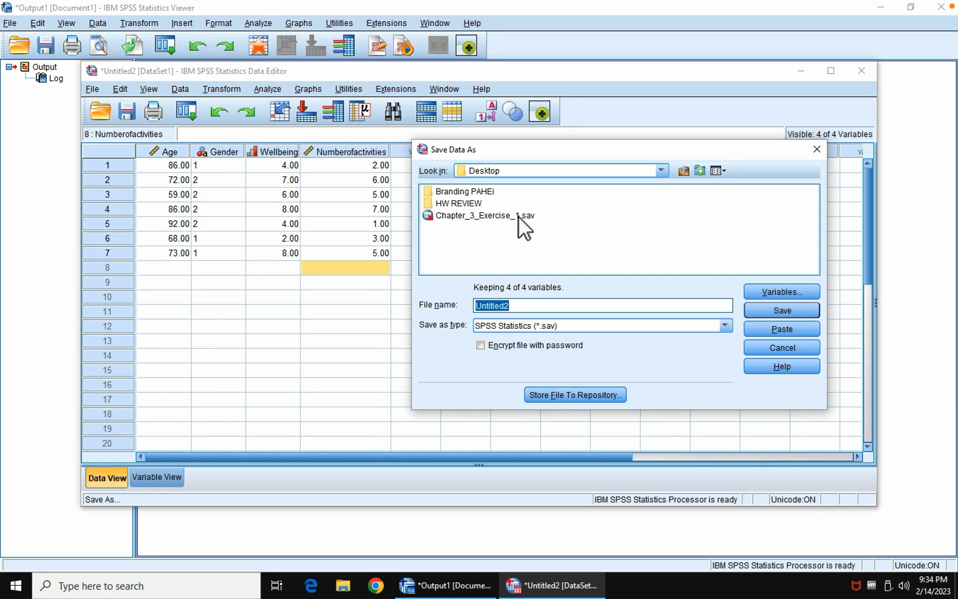
click(662, 171)
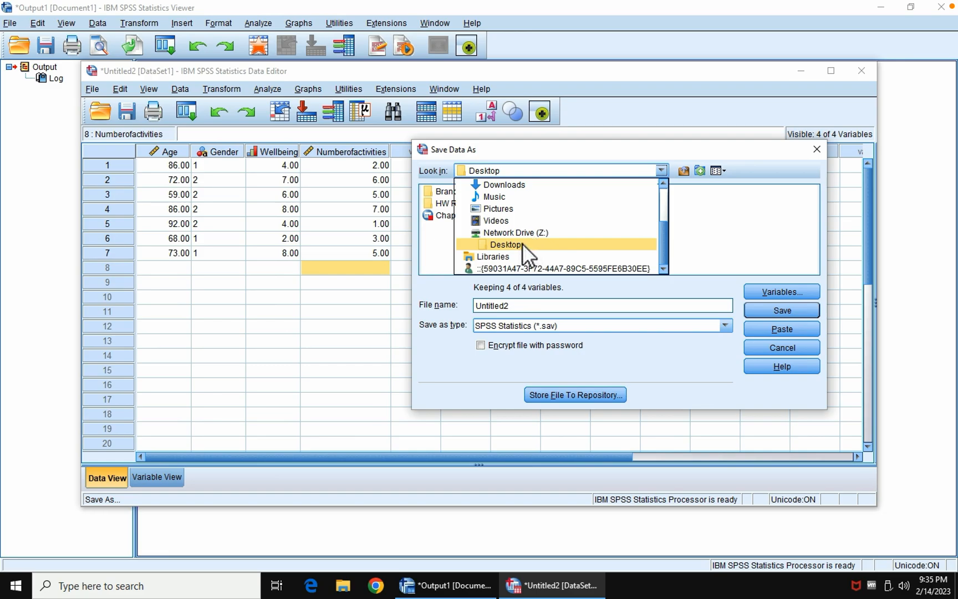
click(518, 305)
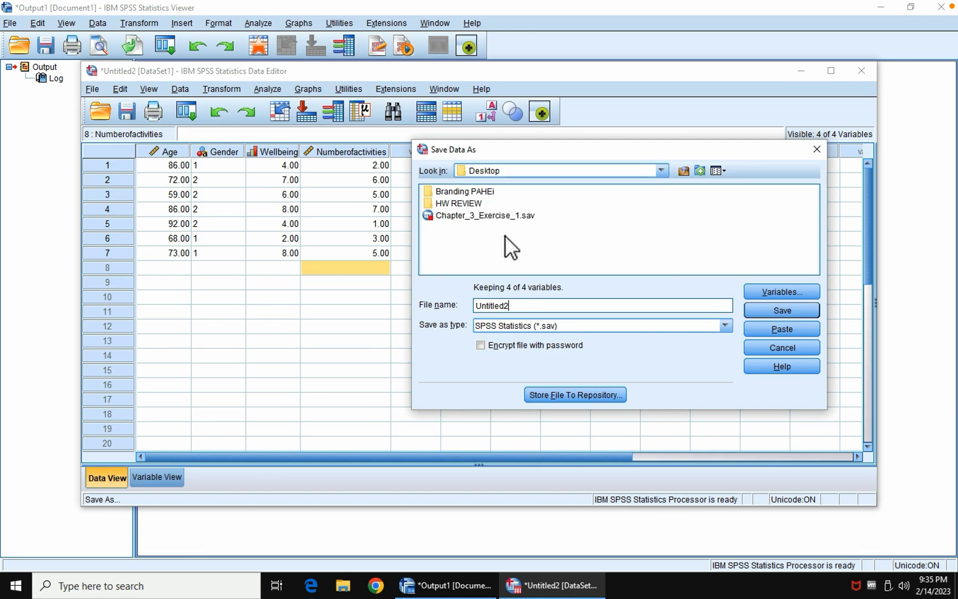
key(BackSpace)
key(BackSpace)
key(BackSpace)
key(BackSpace)
key(BackSpace)
key(BackSpace)
key(BackSpace)
key(BackSpace)
key(BackSpace)
text(nURSING)
key(BackSpace)
key(BackSpace)
key(BackSpace)
key(BackSpace)
key(BackSpace)
key(BackSpace)
key(BackSpace)
key(BackSpace)
text(Nursing Home DATA)
click(759, 311)
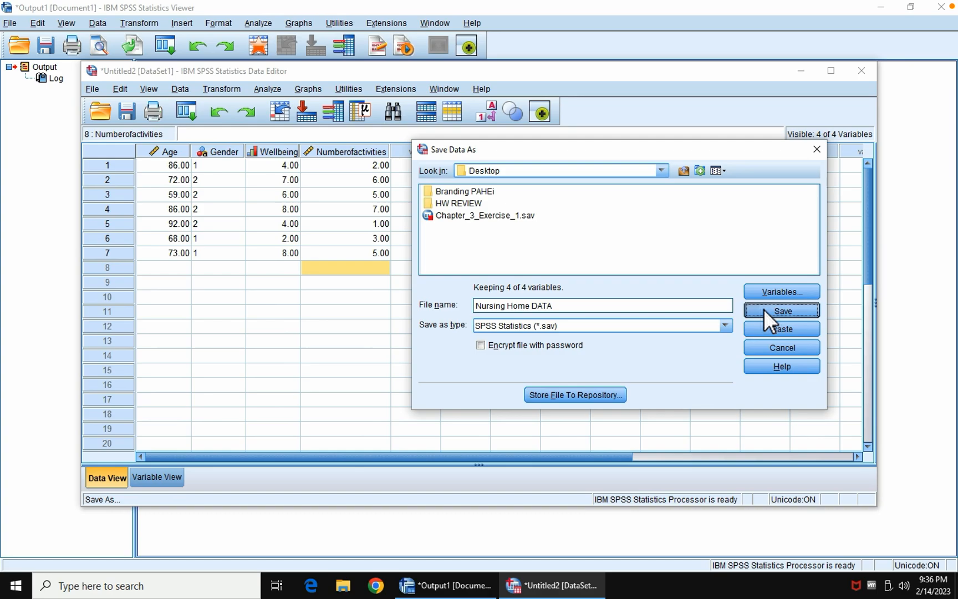
click(764, 311)
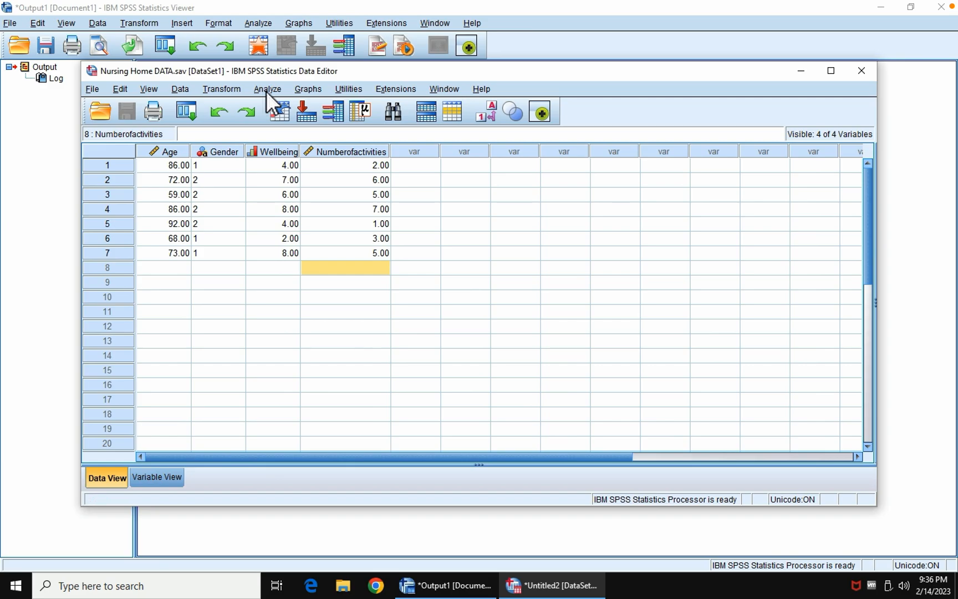
Step: Run Case Summaries on AGE, Gender, WELL-BEING and NUMBER OF ACTIVITIES, checking the title and caption options without changing them
click(267, 91)
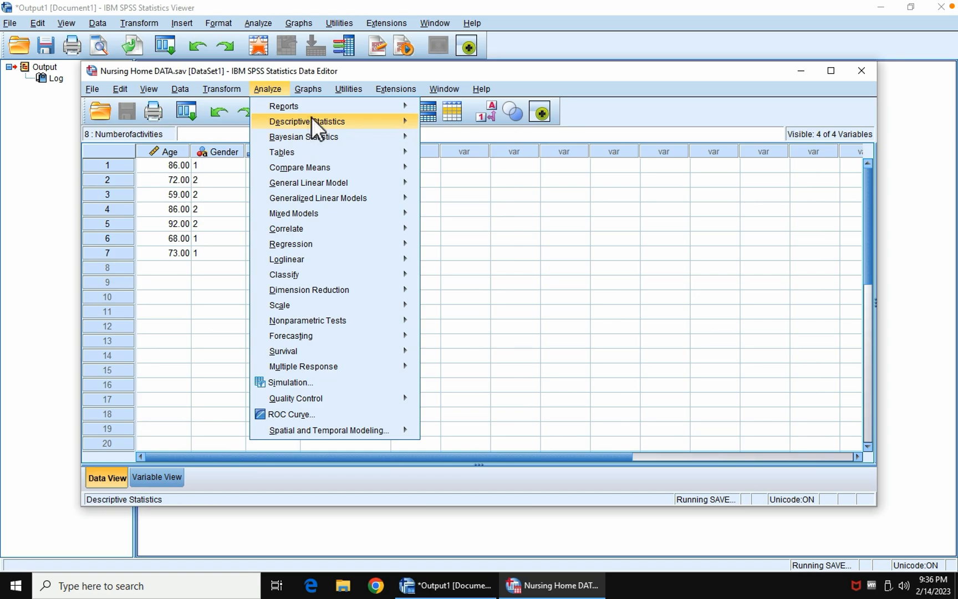
mouse_move(313, 104)
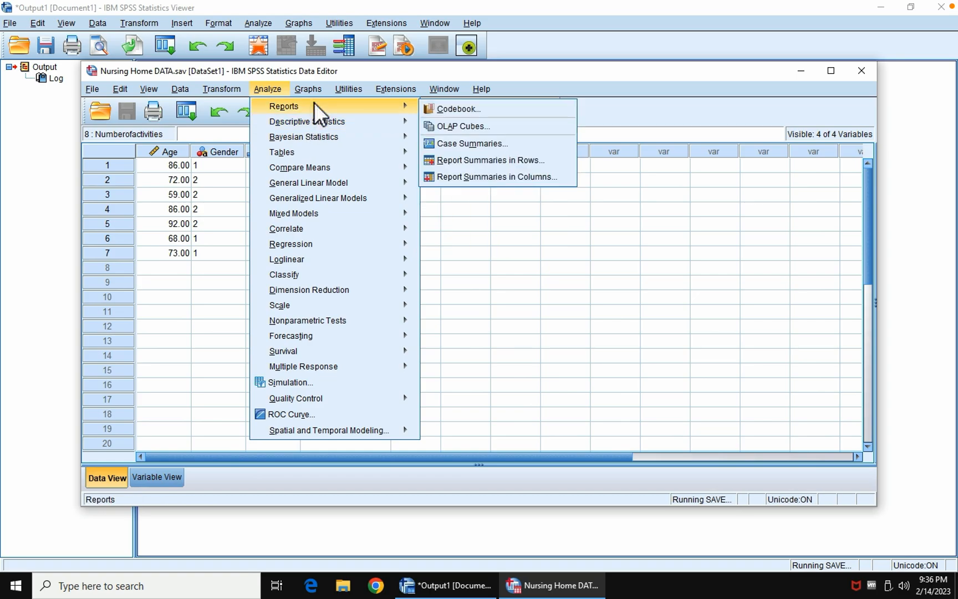
click(443, 146)
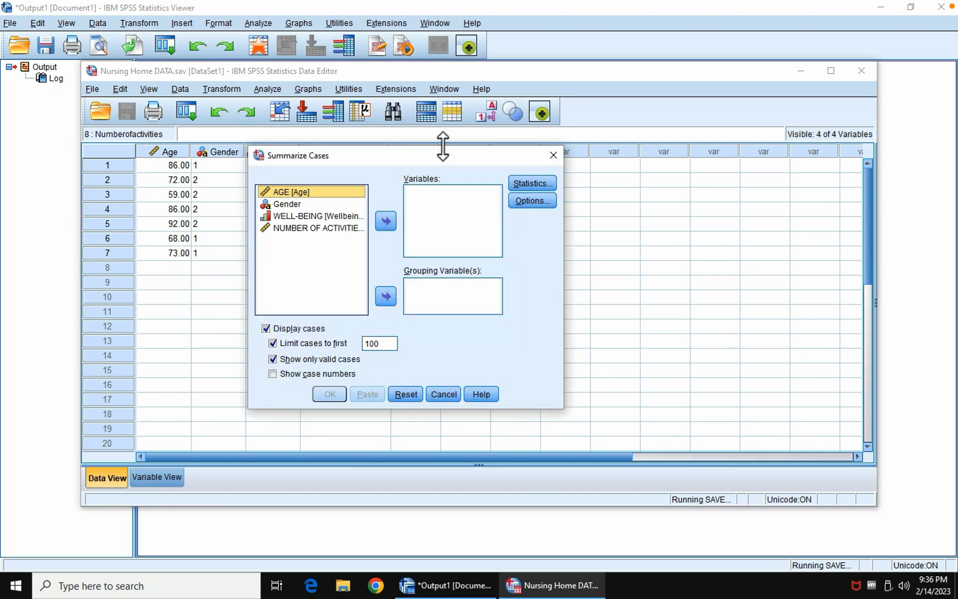
shift+click(322, 228)
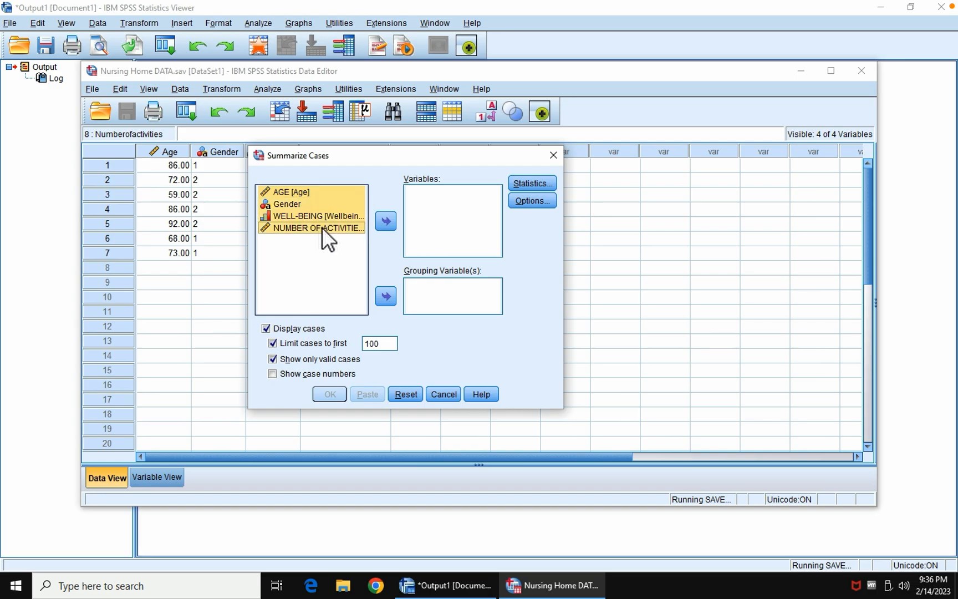
click(386, 222)
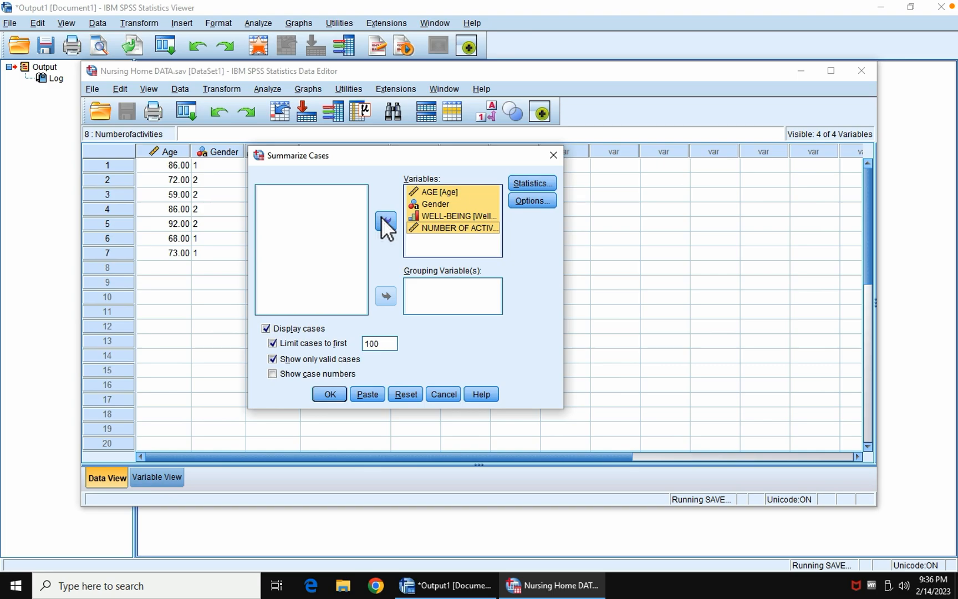
click(534, 202)
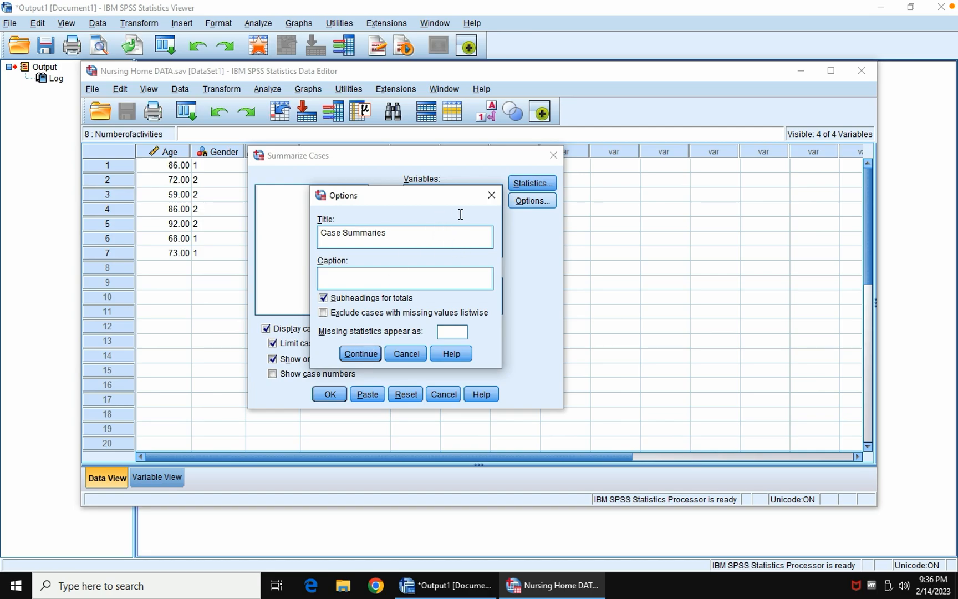
click(496, 194)
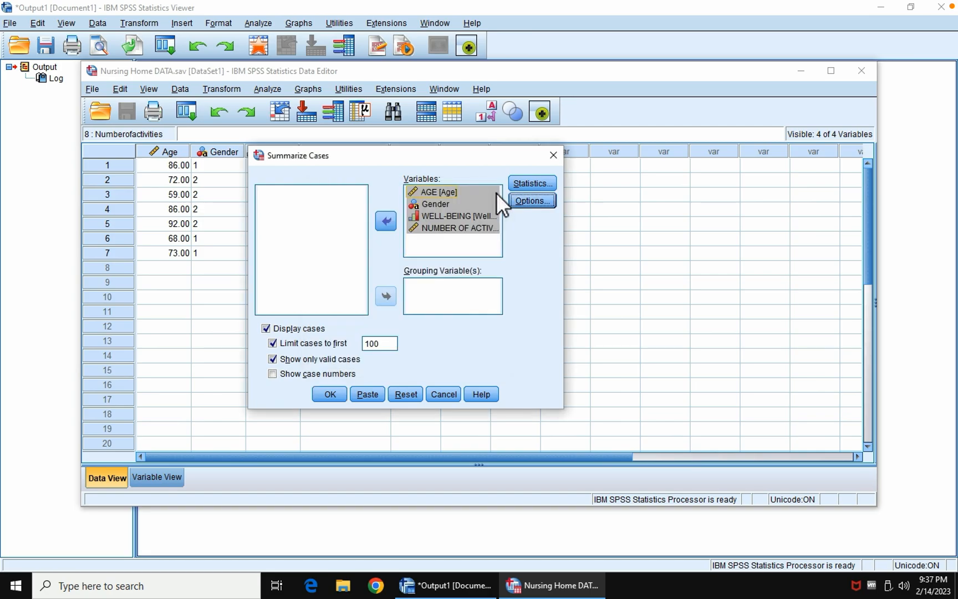
click(330, 395)
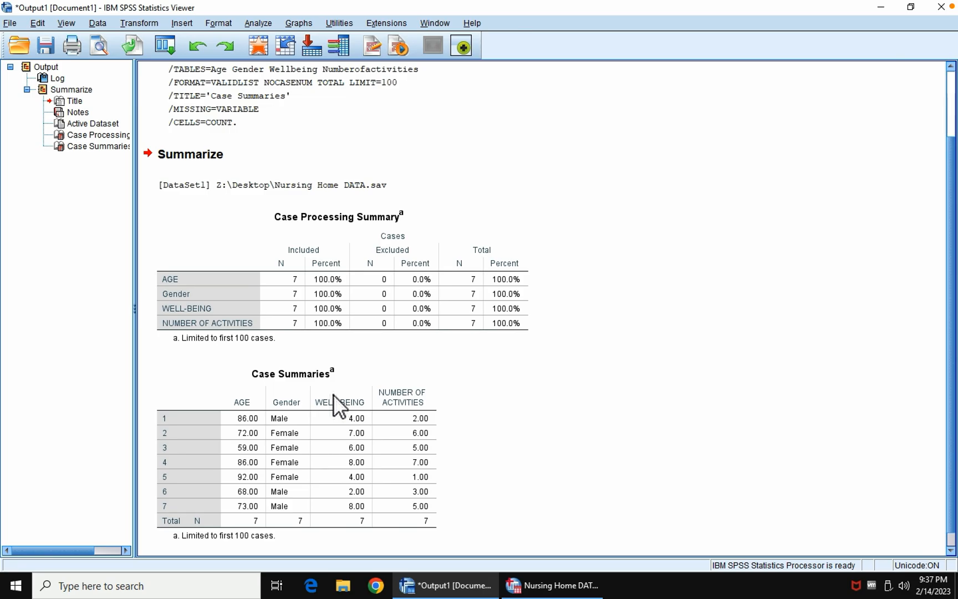
Step: Examine the log syntax, the Case Processing Summary and the Case Summaries table in the output
scroll(333, 395, up, 3)
click(333, 395)
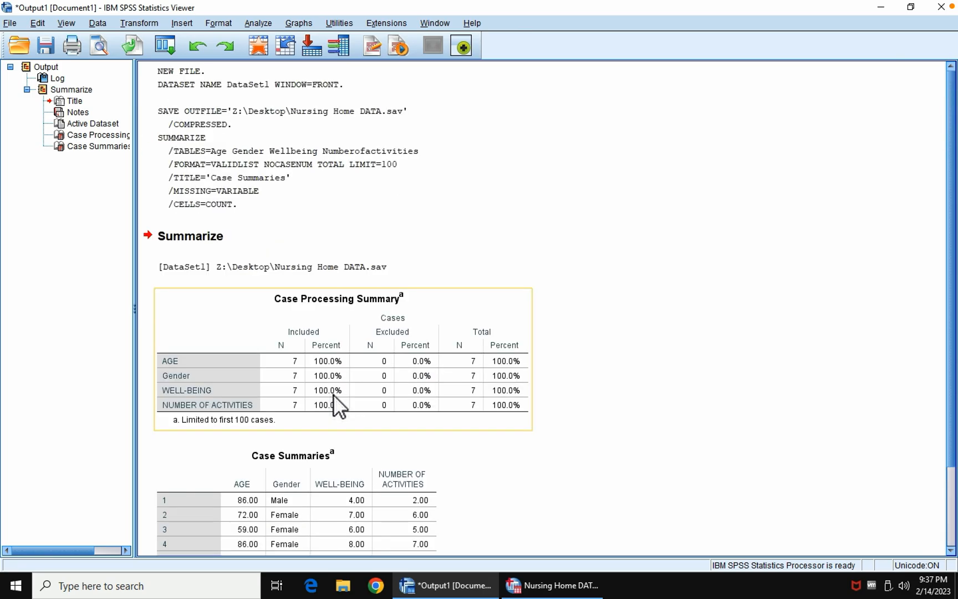
scroll(334, 395, down, 3)
click(333, 395)
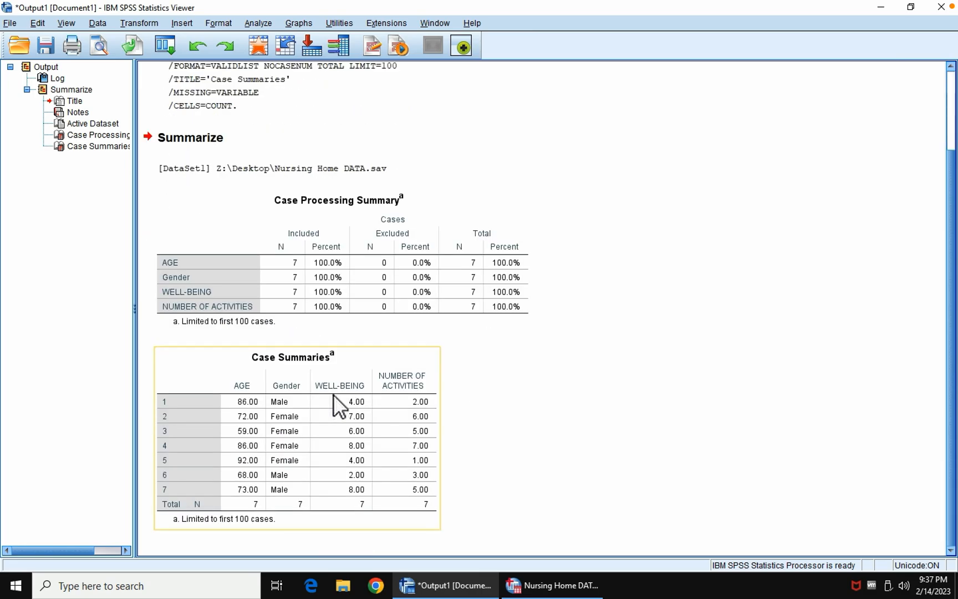
scroll(333, 395, up, 3)
click(333, 394)
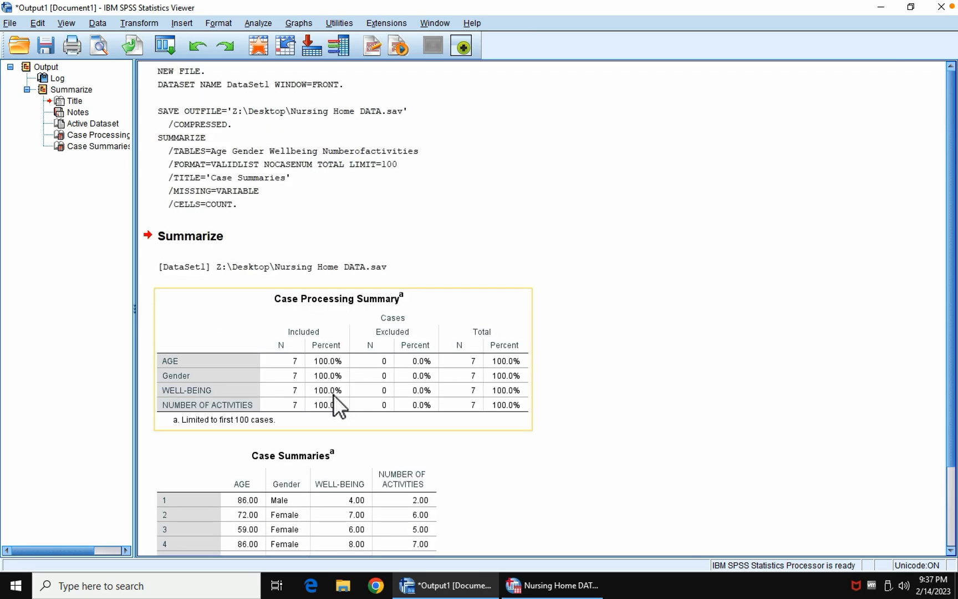
click(292, 76)
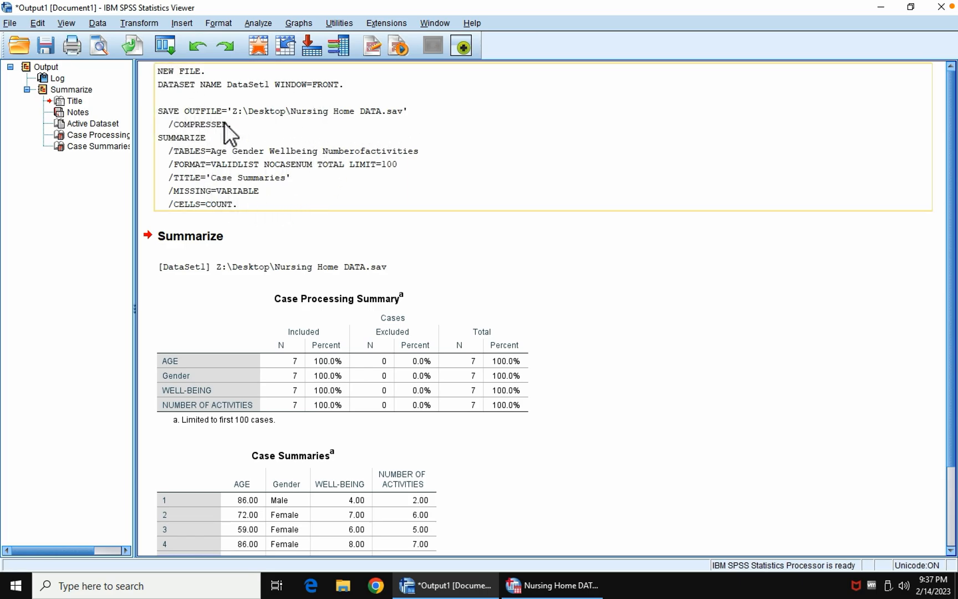
click(373, 253)
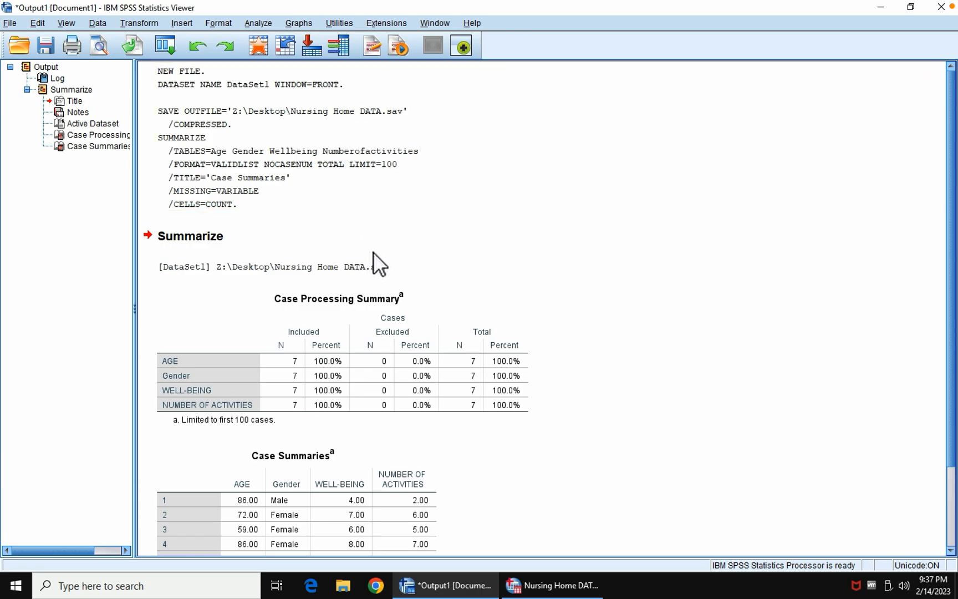
Step: Capture a screenshot of the log syntax from the NEW FILE command to the /CELLS=COUNT line
key(super+shift+4)
drag(149, 66, 428, 217)
key(super)
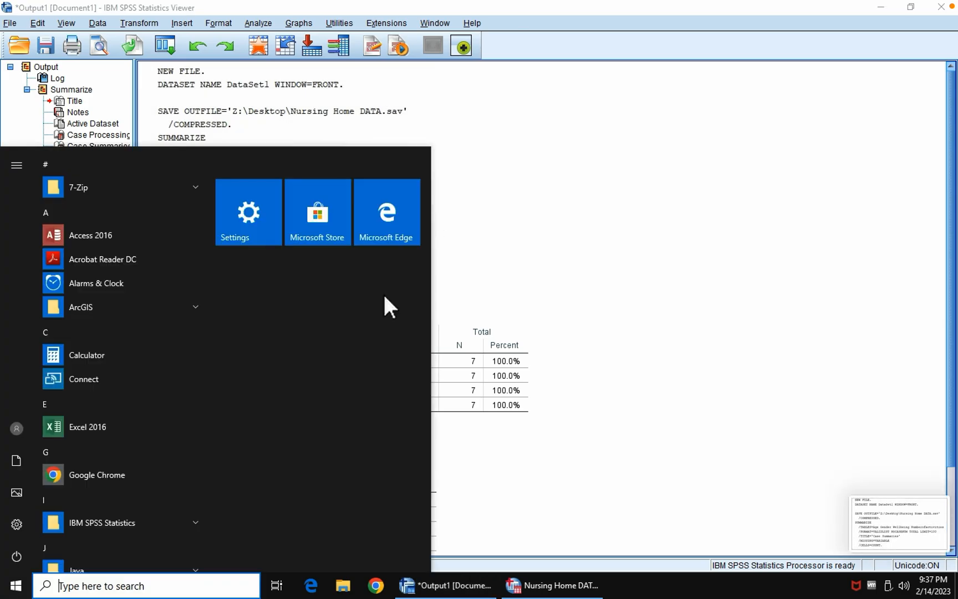
click(546, 296)
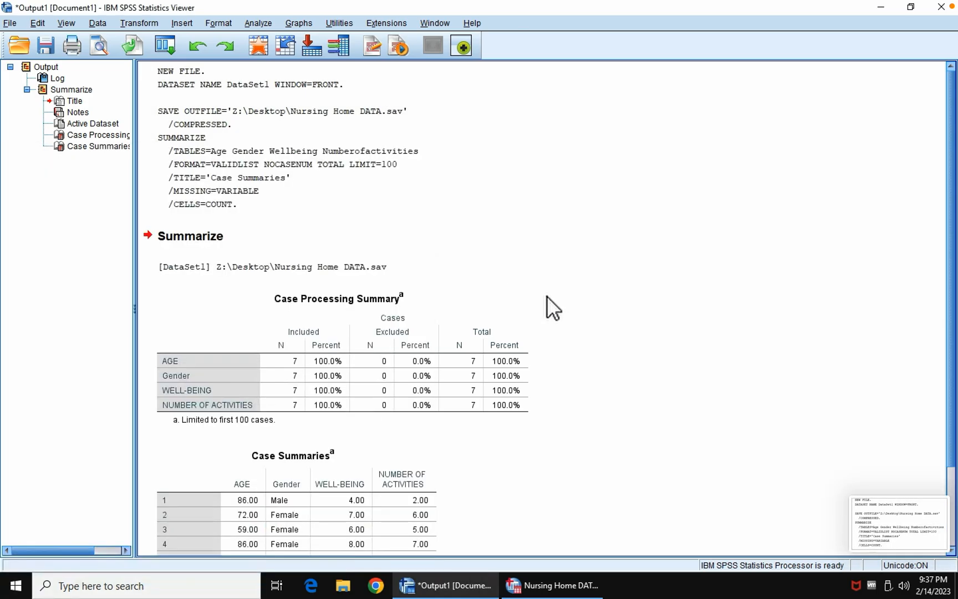
Step: Capture a screenshot of the Case Processing Summary and Case Summaries tables, including the dataset path line above them
scroll(547, 295, down, 3)
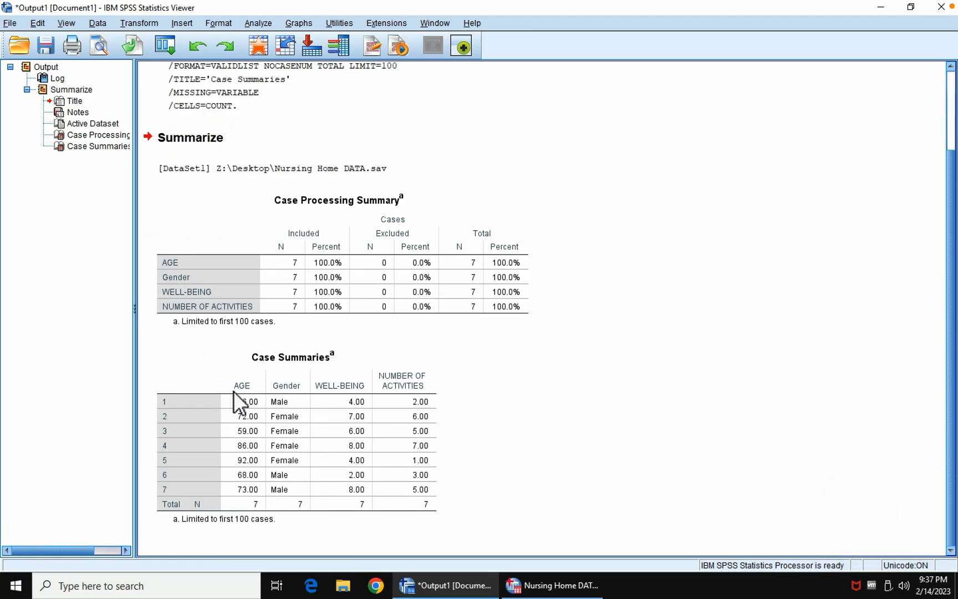
click(290, 386)
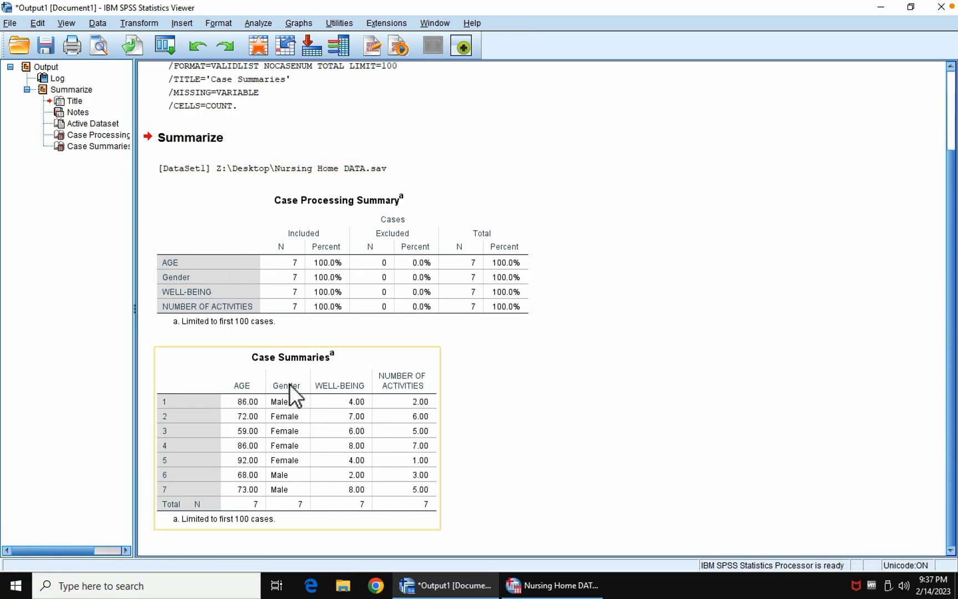
click(561, 414)
key(shift+super+4)
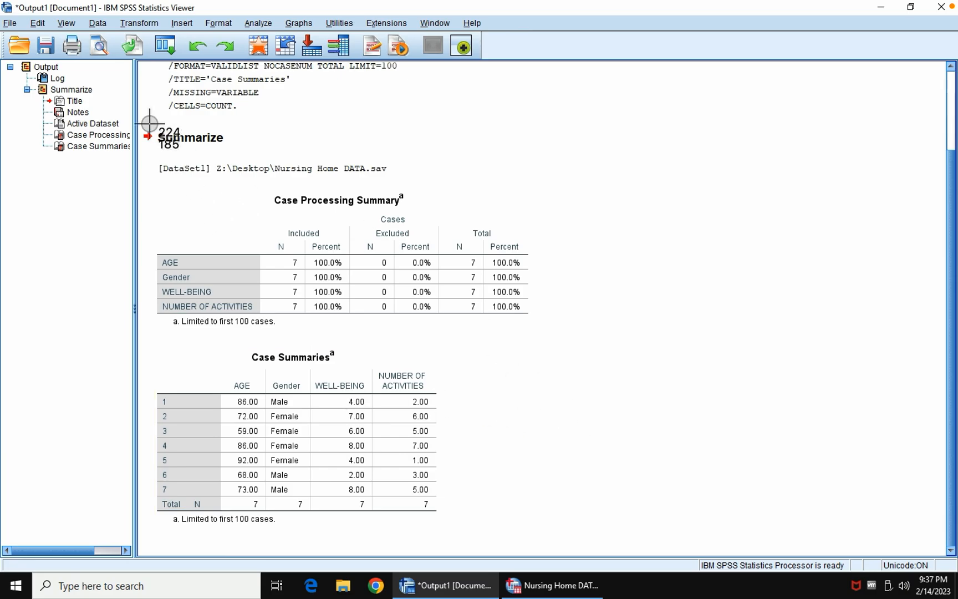
drag(146, 157, 584, 532)
key(super)
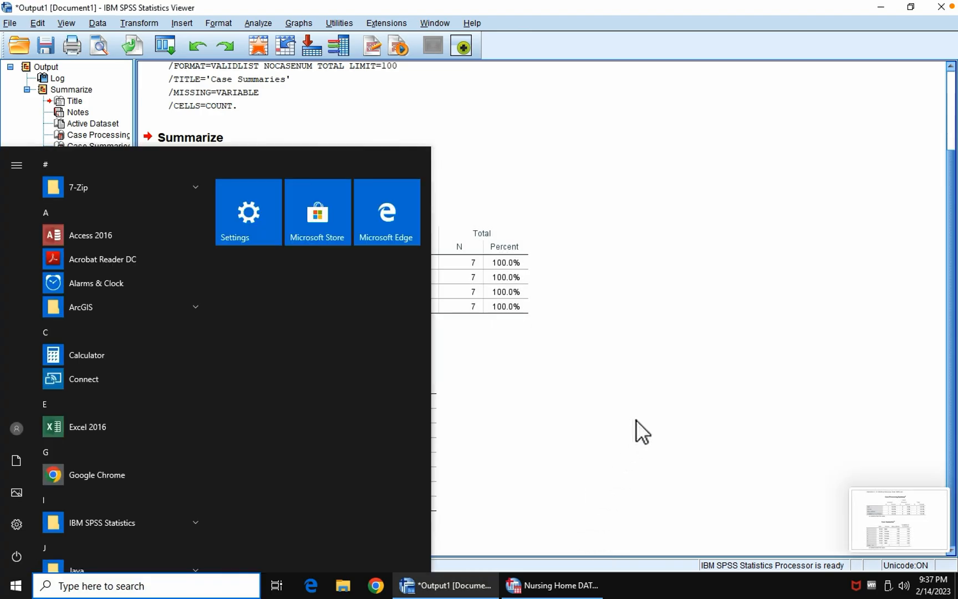
key(super)
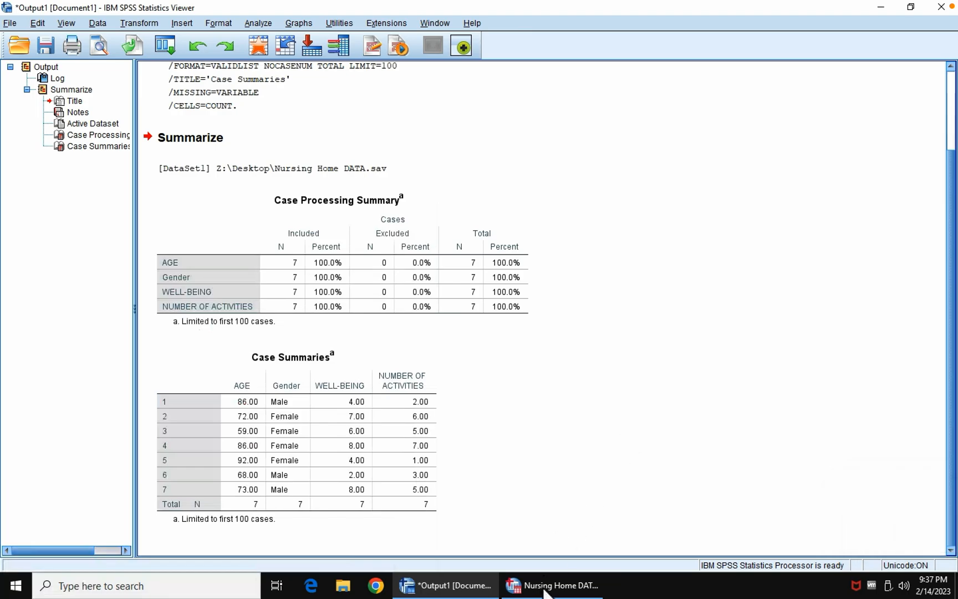
Step: Bring up the Nursing Home DATA data editor and capture a screenshot from its title bar down to the seven data rows
click(545, 590)
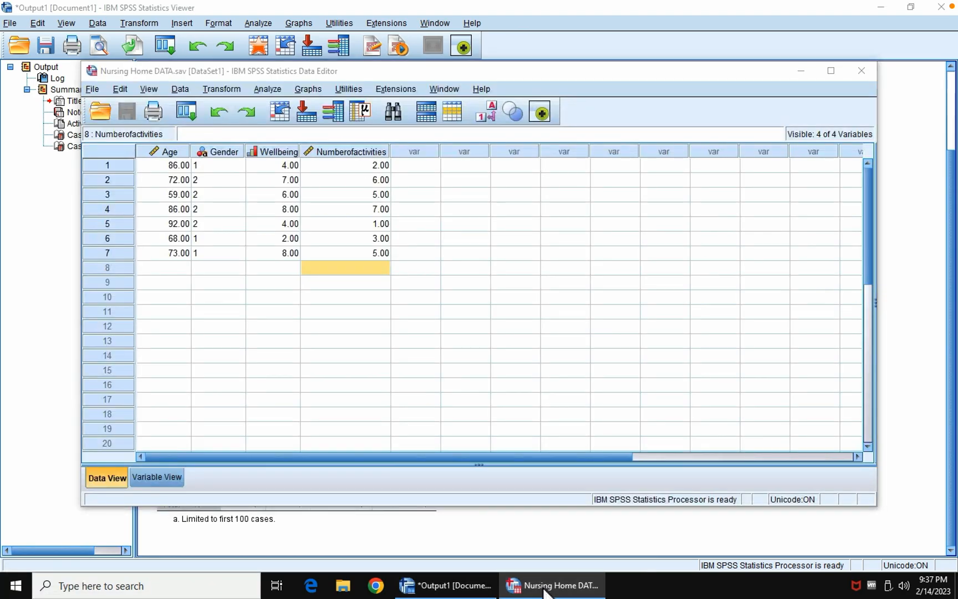
click(545, 589)
click(350, 400)
click(564, 589)
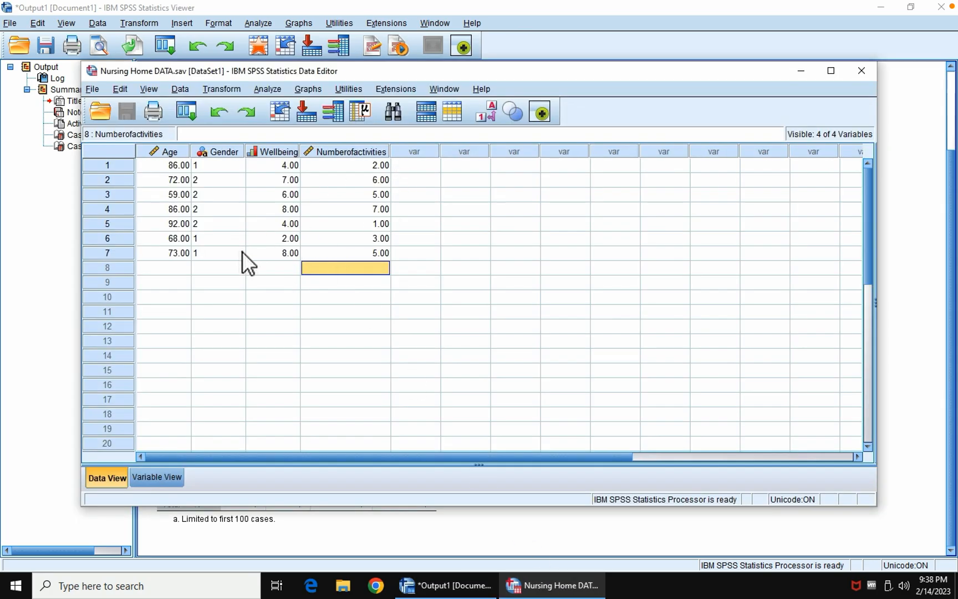
key(Print)
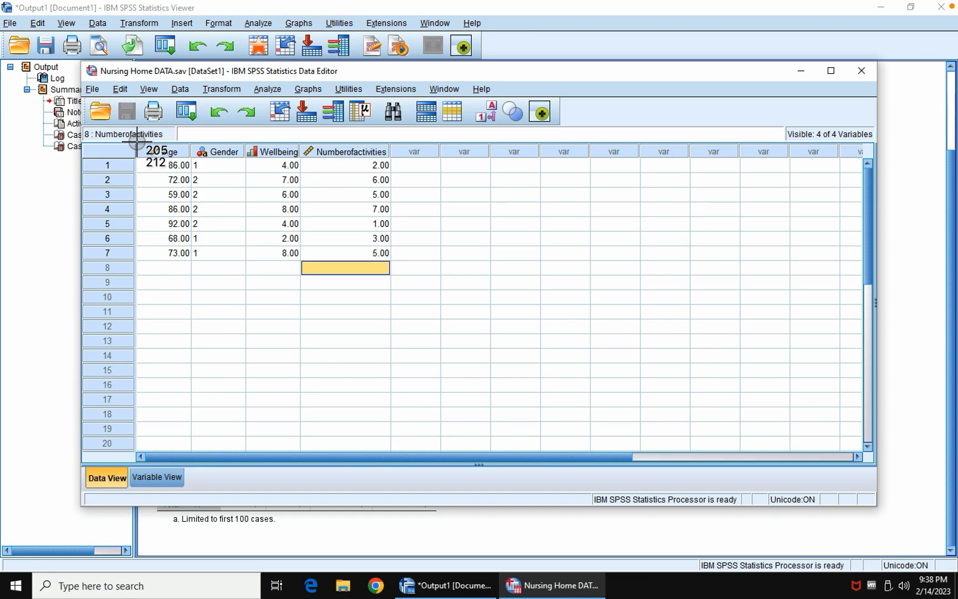
drag(84, 66, 405, 279)
drag(403, 280, 402, 280)
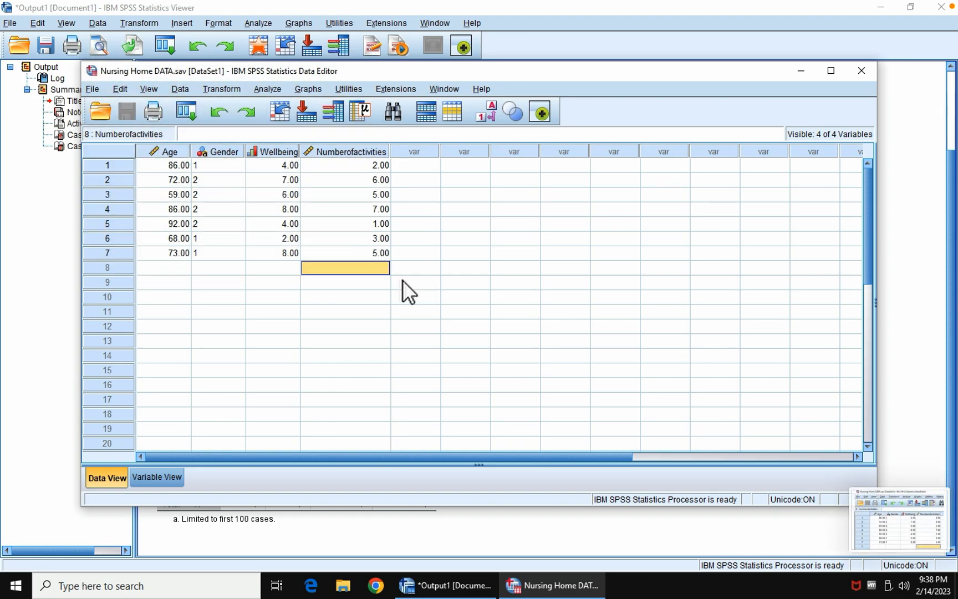
Step: Switch to the CH1 SPSS PROJECT document in Google Docs and check what the answer table asks for
key(super)
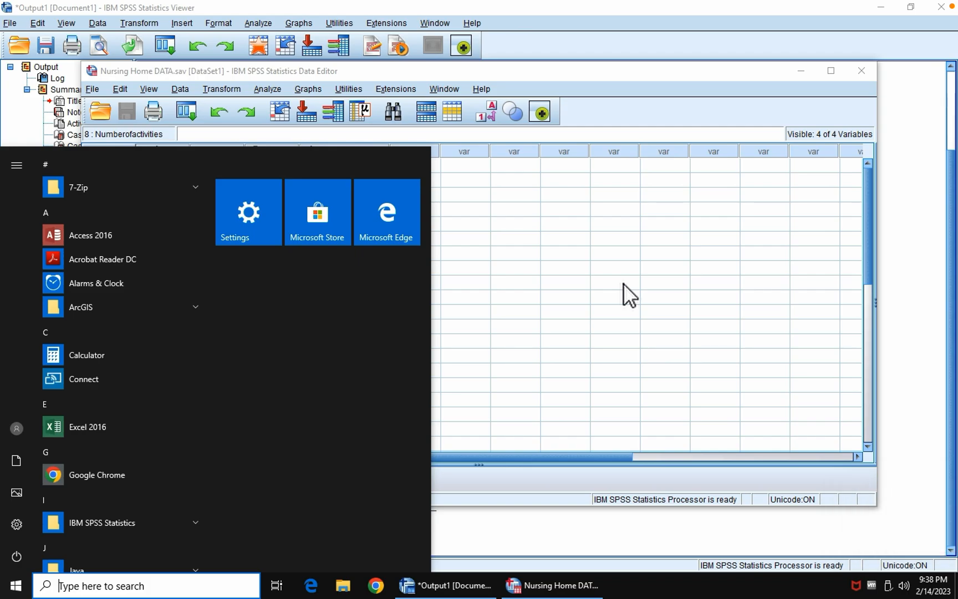
key(ctrl+Up)
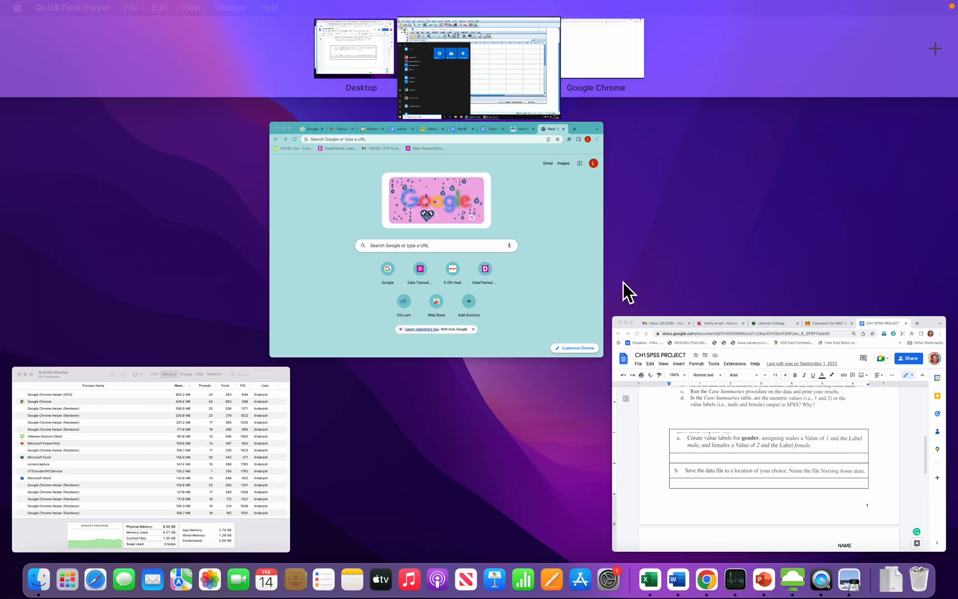
click(658, 453)
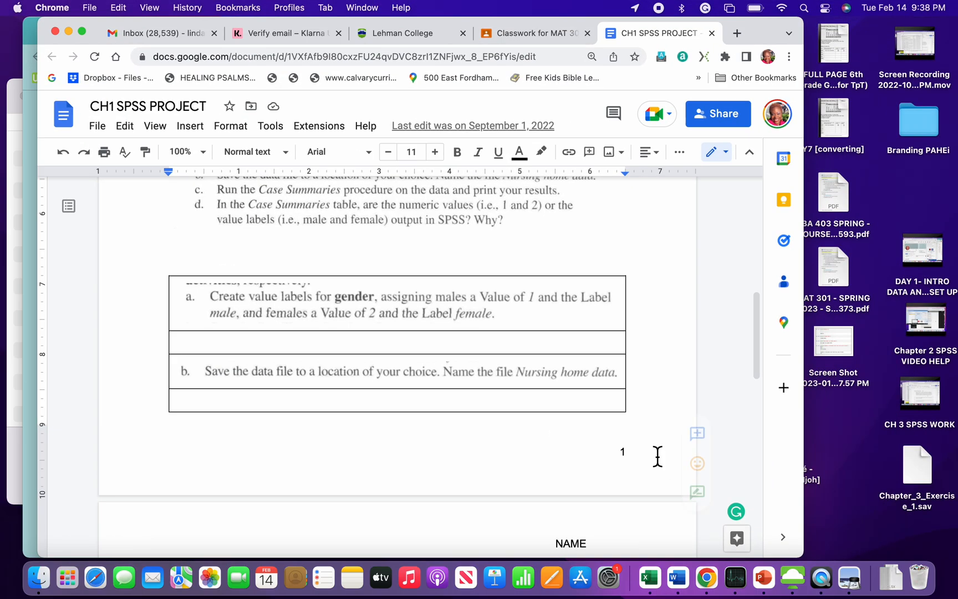
scroll(428, 360, down, 1)
scroll(431, 375, up, 1)
scroll(430, 375, up, 1)
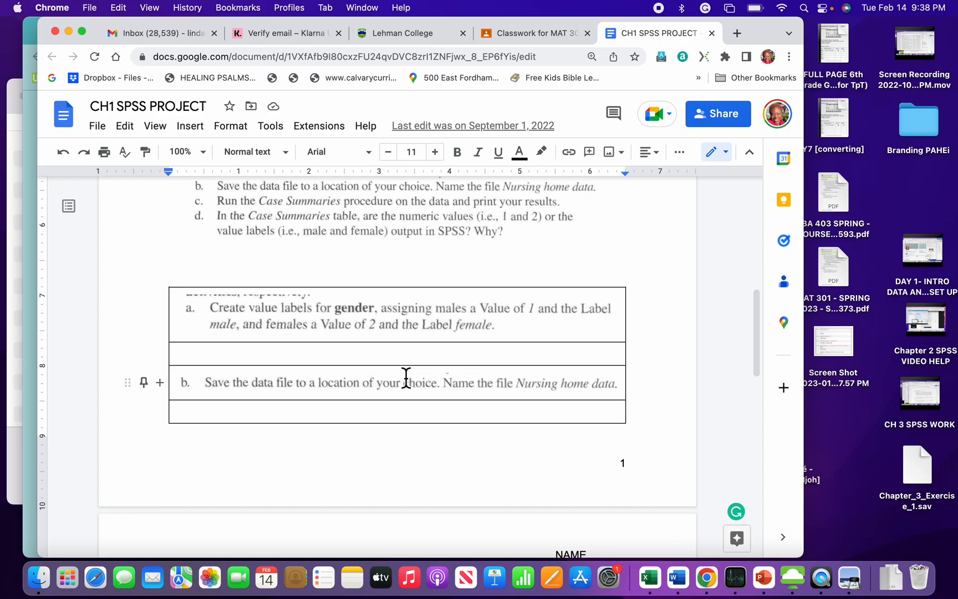
Step: Return to the SPSS data editor and capture a screenshot of the four variable definitions in Variable View
key(ctrl+Up)
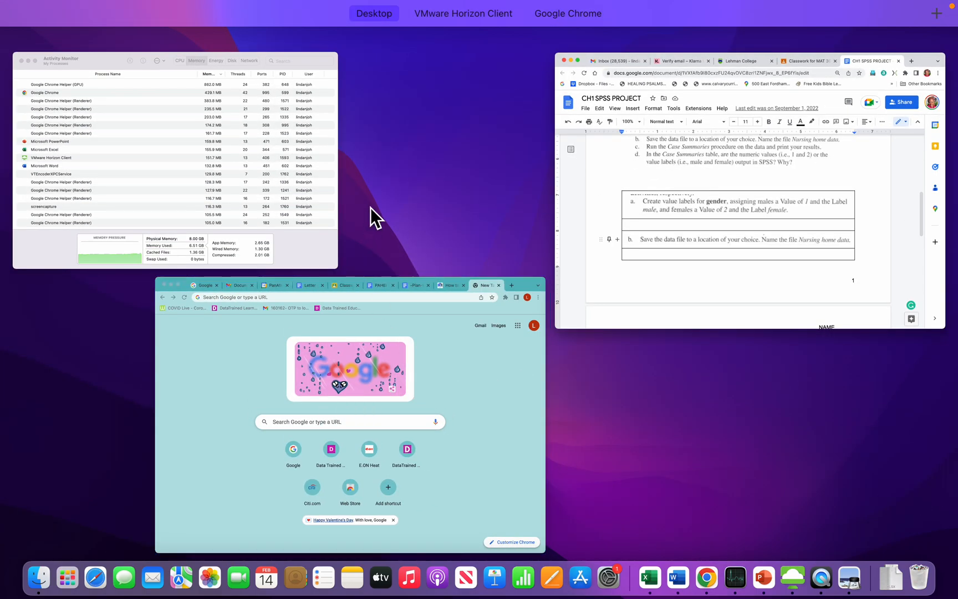
mouse_move(456, 40)
click(449, 58)
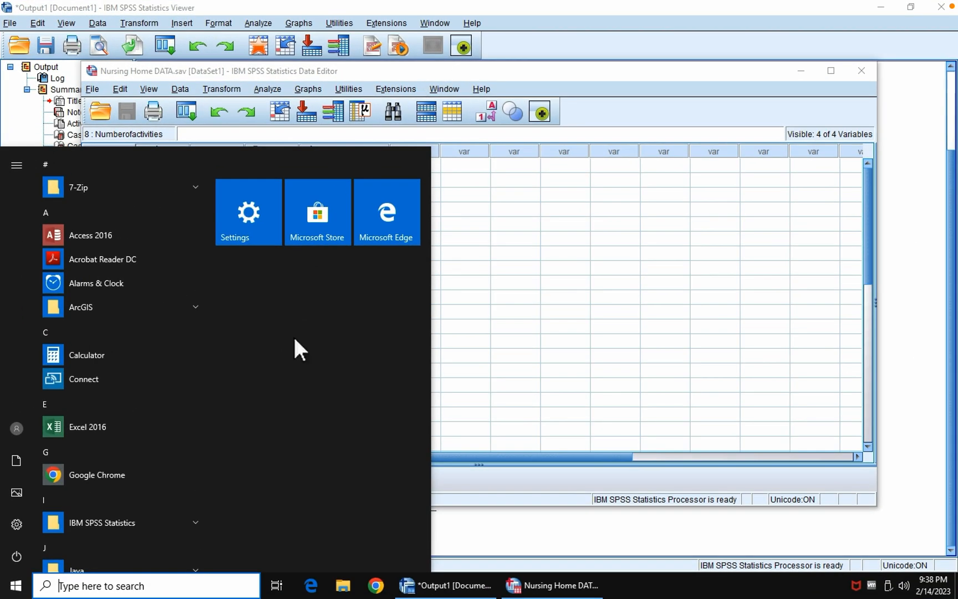
mouse_move(482, 585)
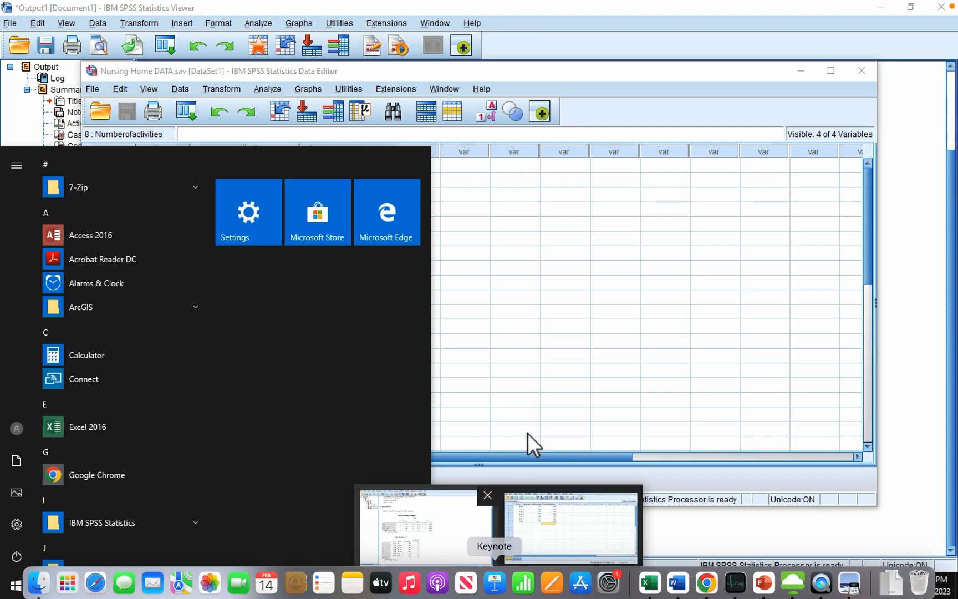
click(551, 529)
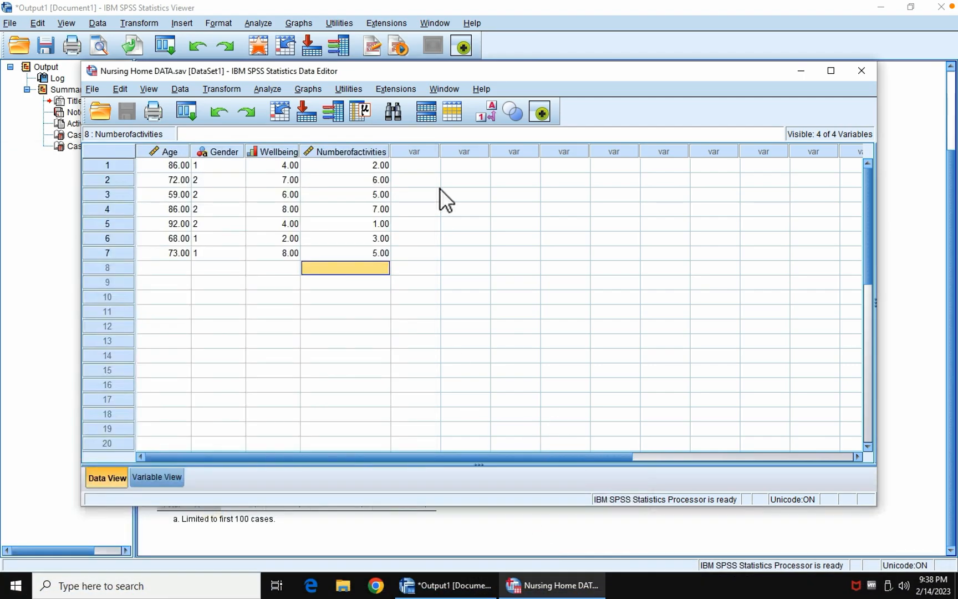
click(155, 480)
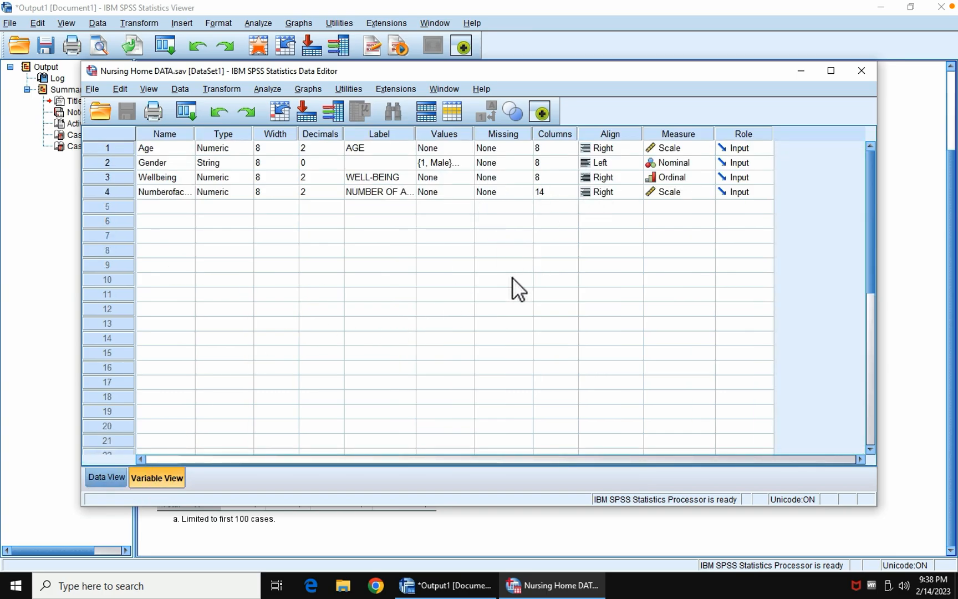
key(super+shift+4)
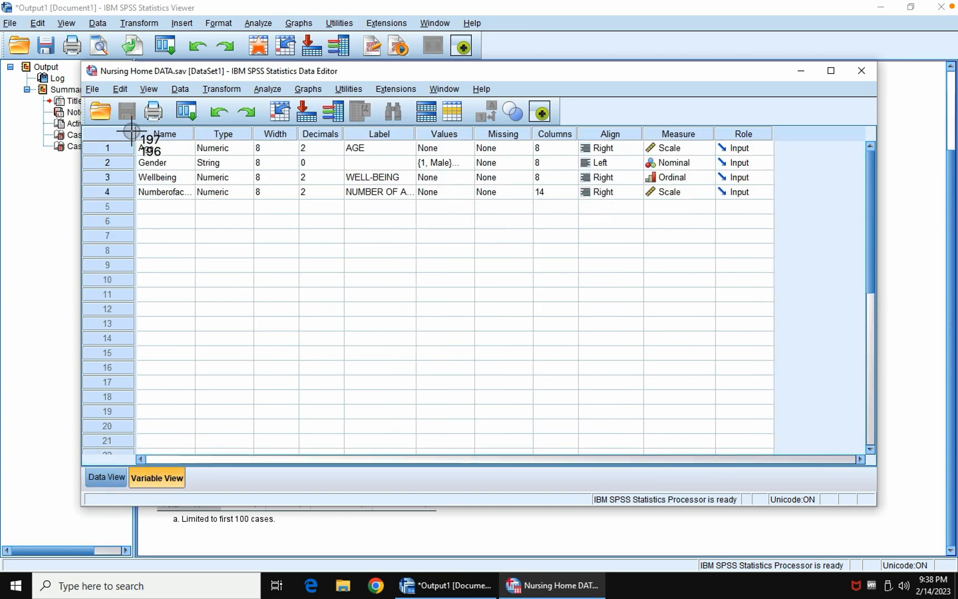
drag(134, 126, 761, 207)
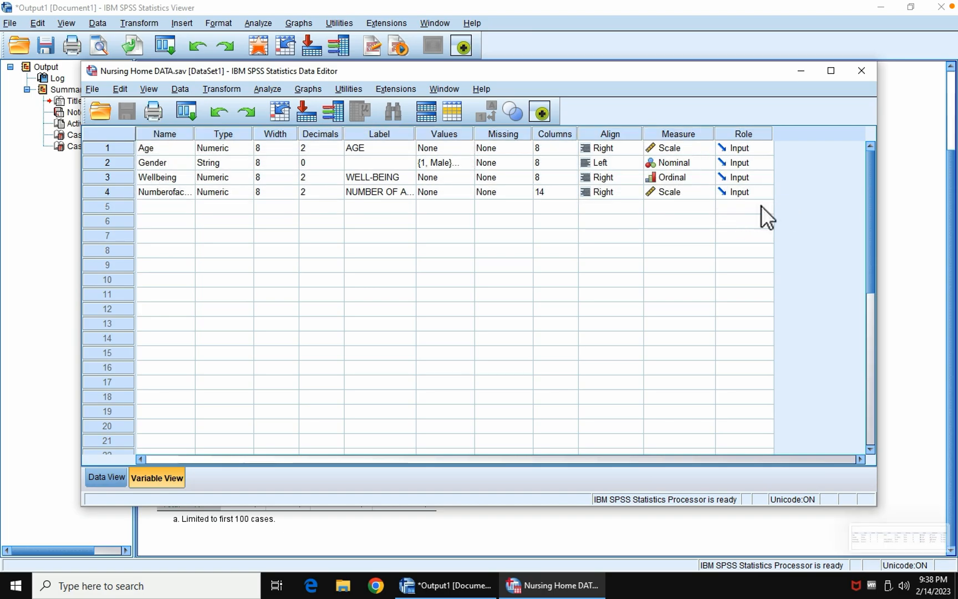
Step: In the CH1 SPSS PROJECT Google Doc, insert the 9.38.52 PM variable definitions screenshot in the answer row under item a
key(super+s)
key(ctrl+Up)
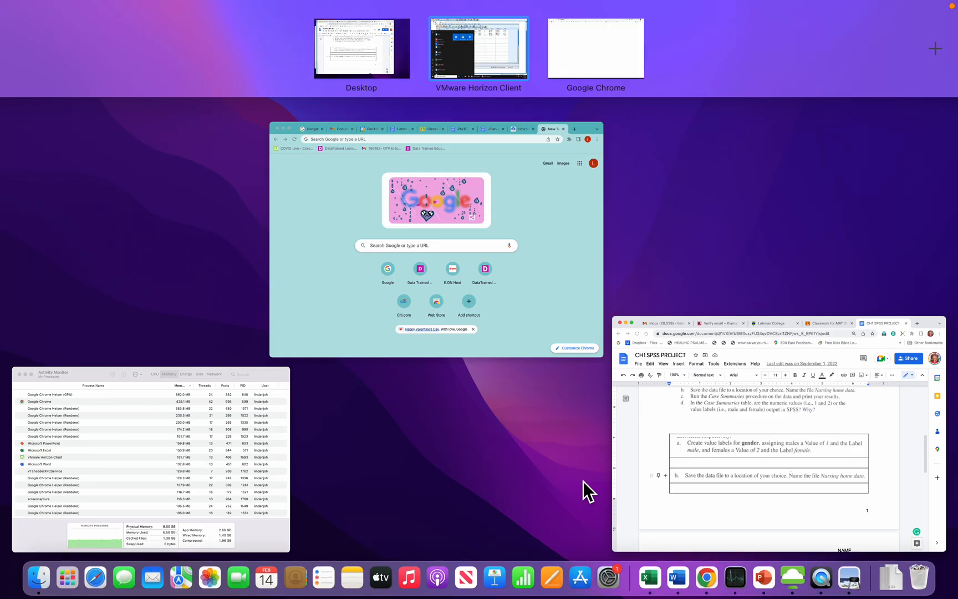
click(734, 466)
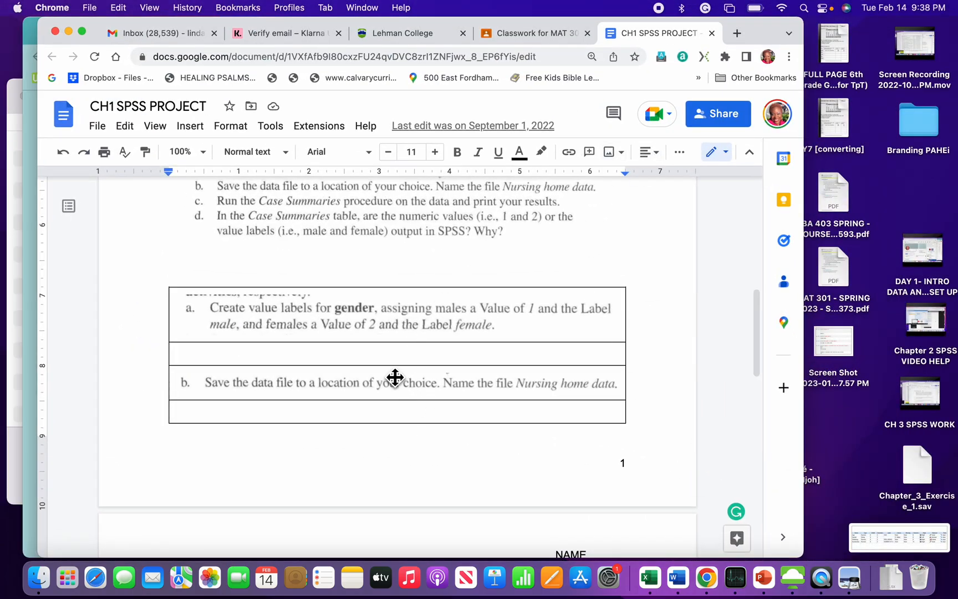
click(333, 362)
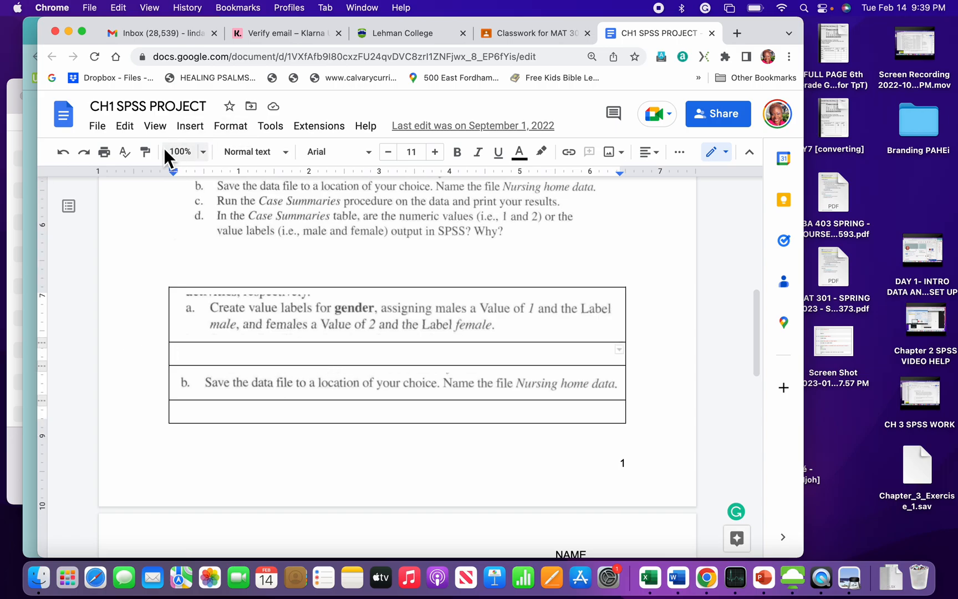
click(192, 127)
mouse_move(238, 155)
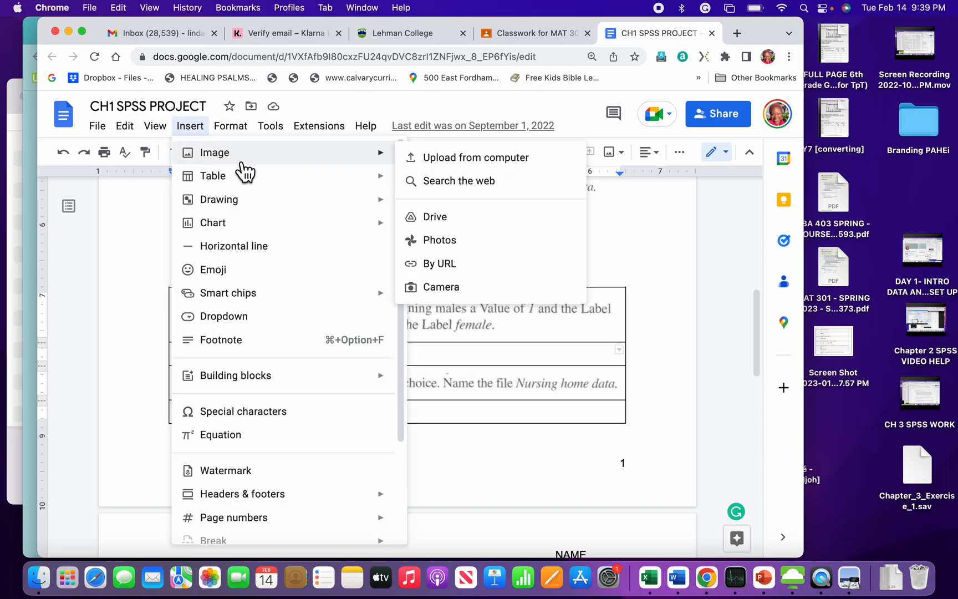
click(445, 161)
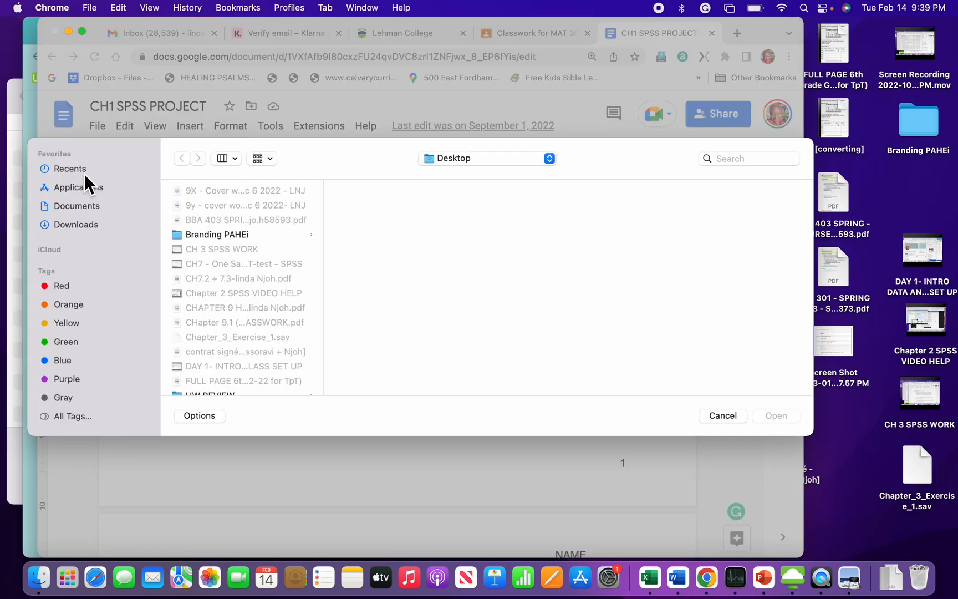
click(84, 173)
click(265, 253)
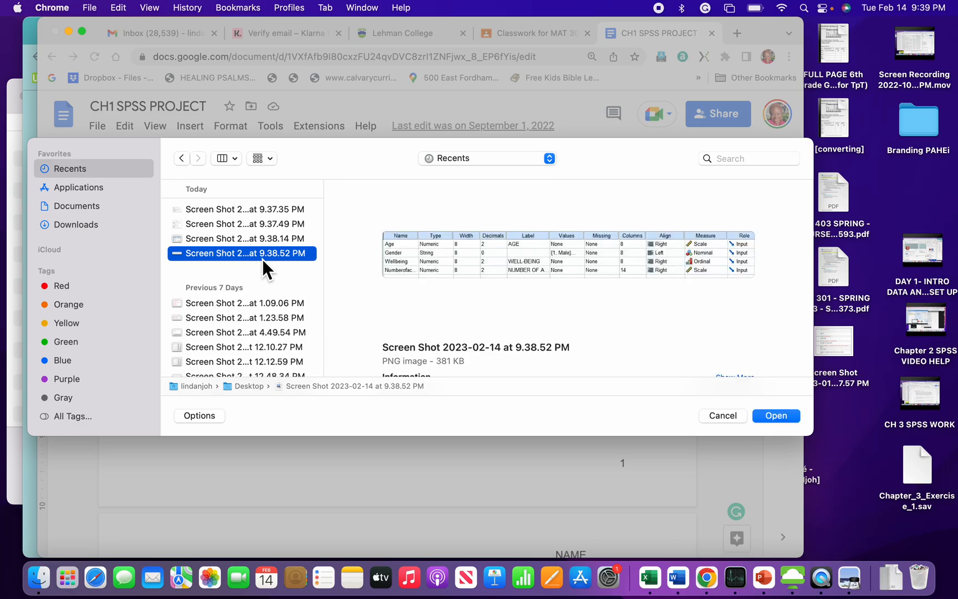
click(775, 416)
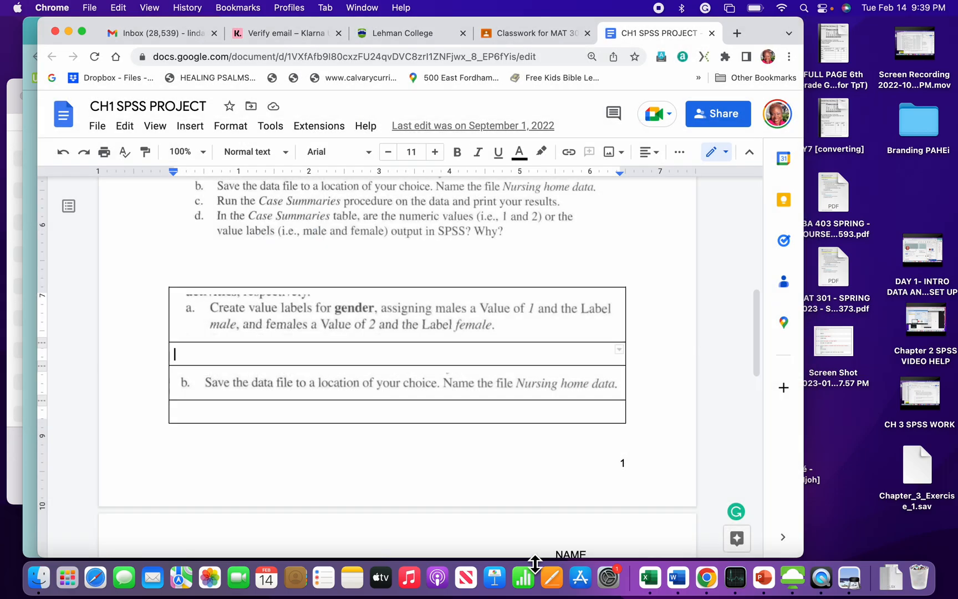
Step: Insert the 9.37.35 PM screenshot of the SAVE OUTFILE and SUMMARIZE syntax in the answer row under item b
scroll(487, 441, down, 5)
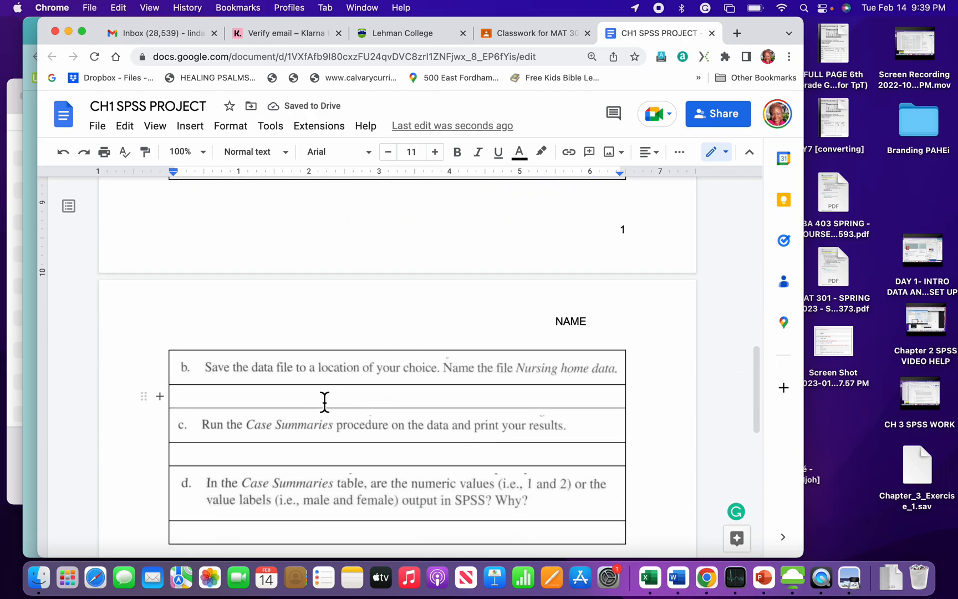
click(318, 404)
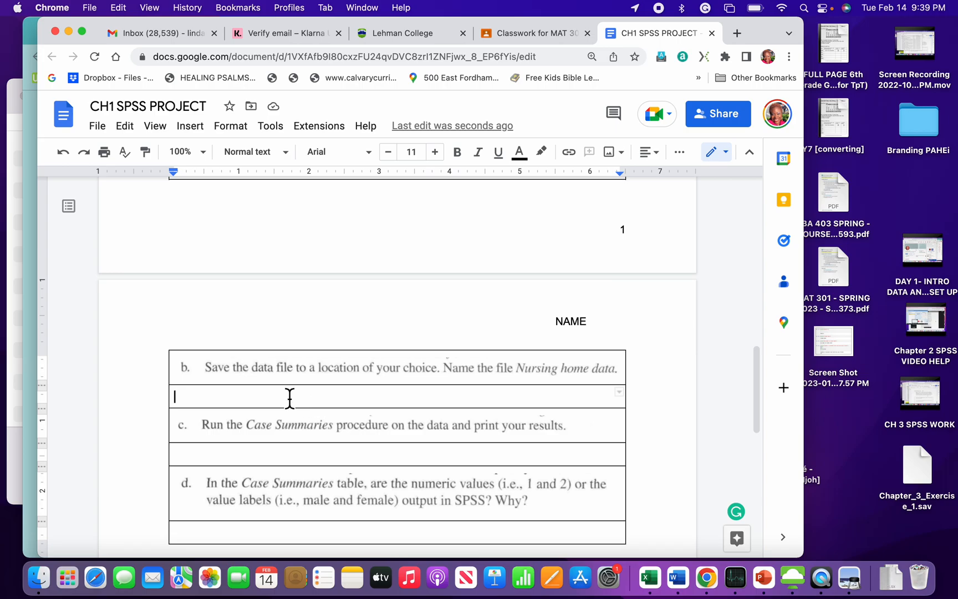
click(198, 132)
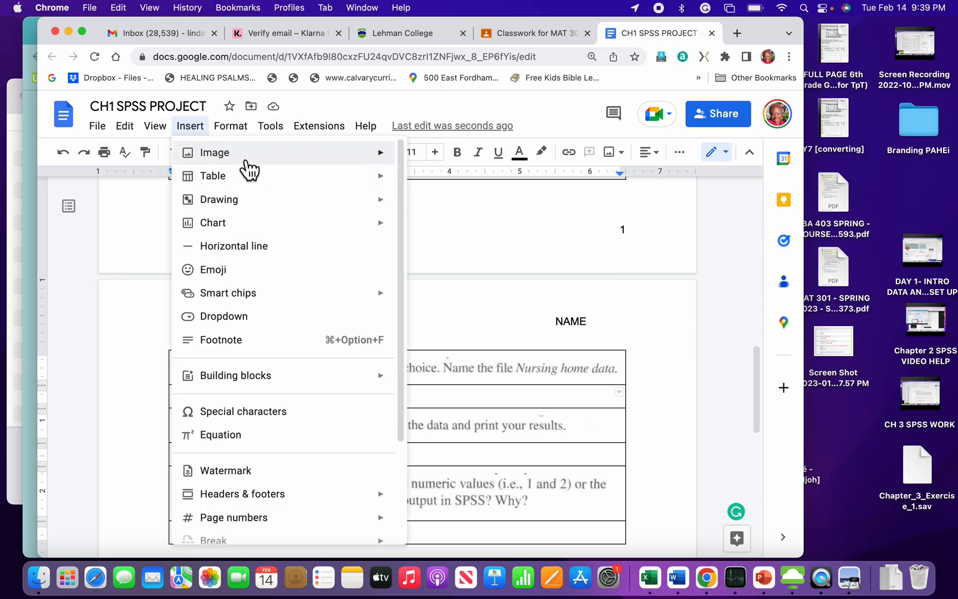
mouse_move(246, 167)
click(455, 165)
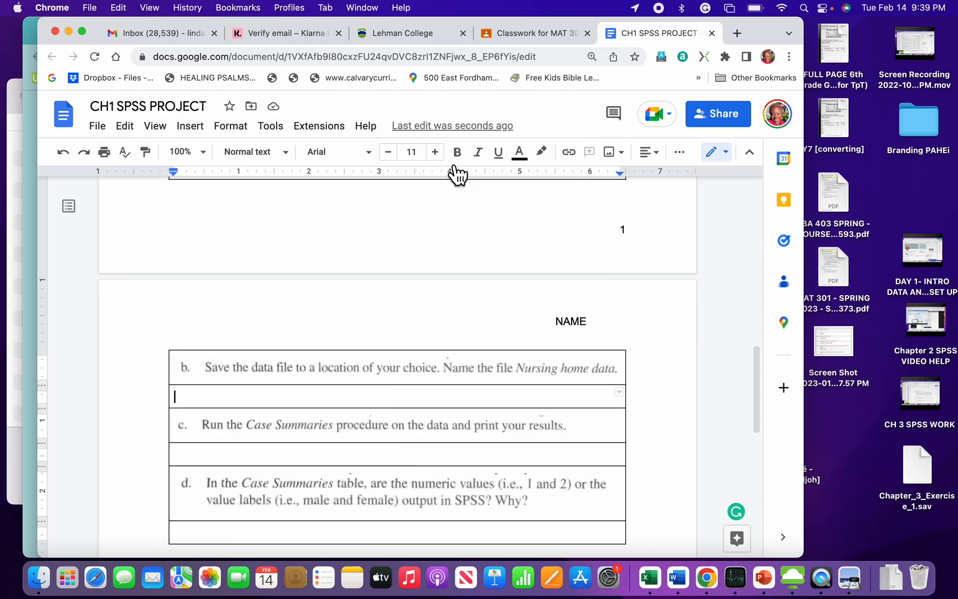
click(97, 168)
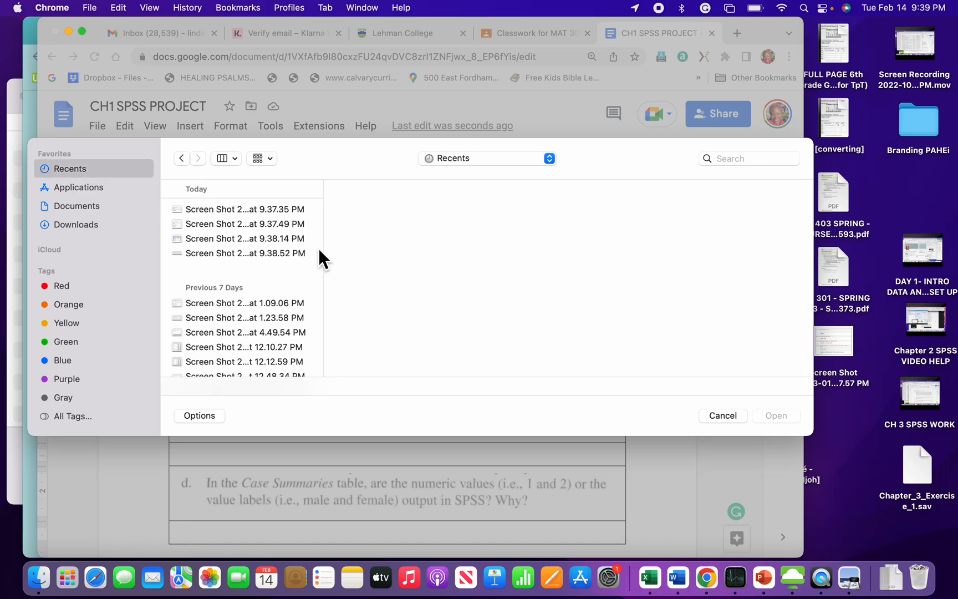
click(283, 239)
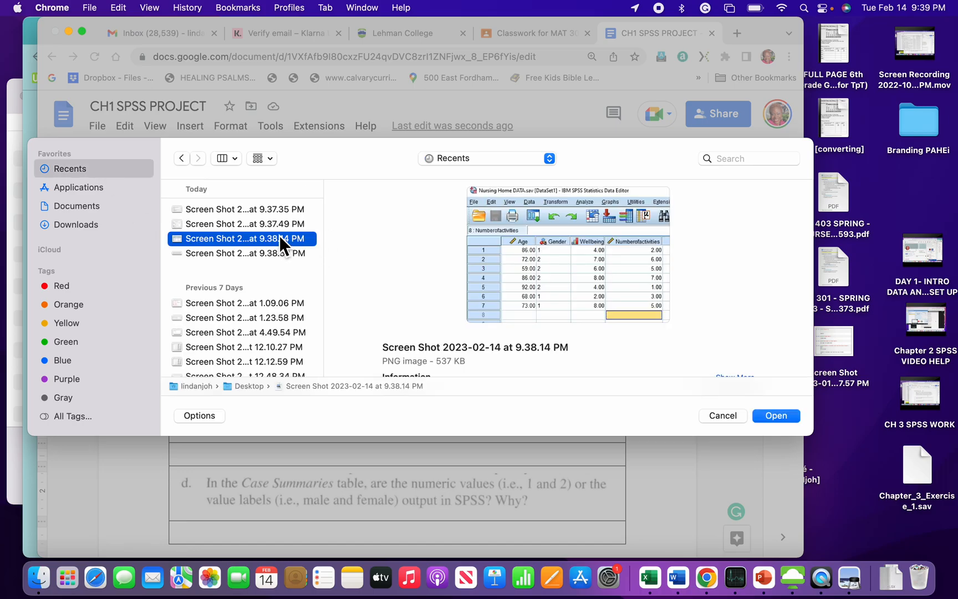
click(274, 227)
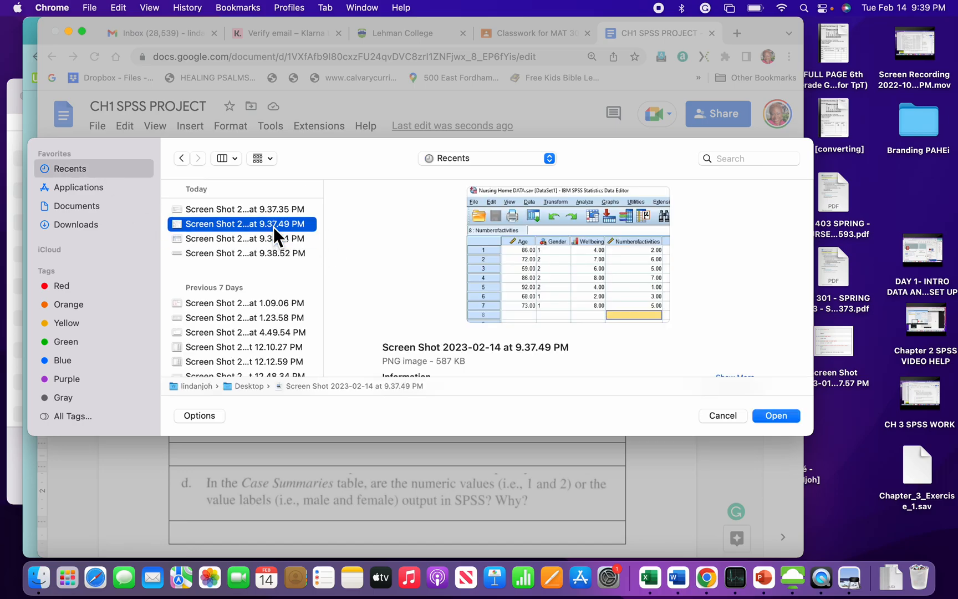
click(268, 211)
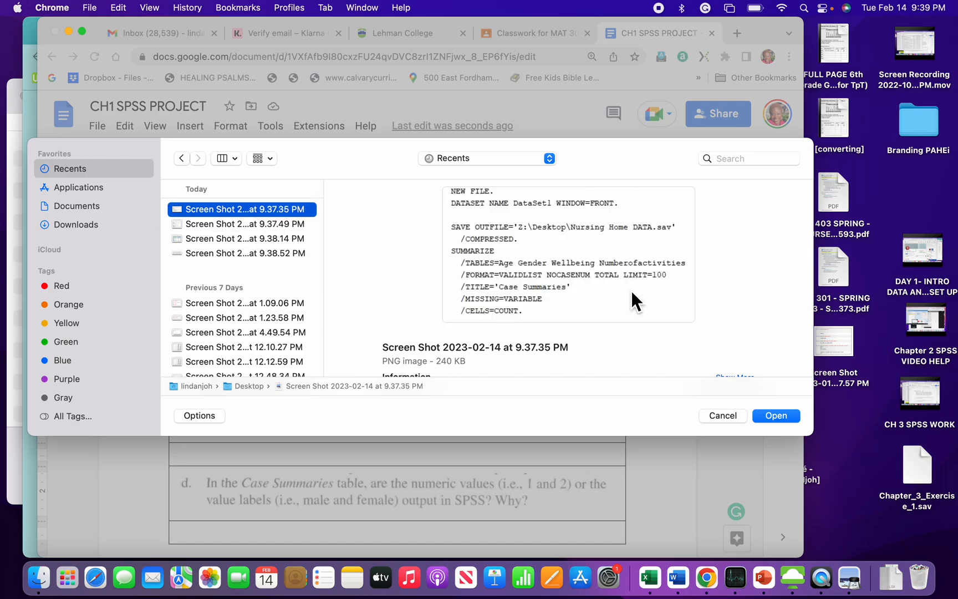
click(787, 420)
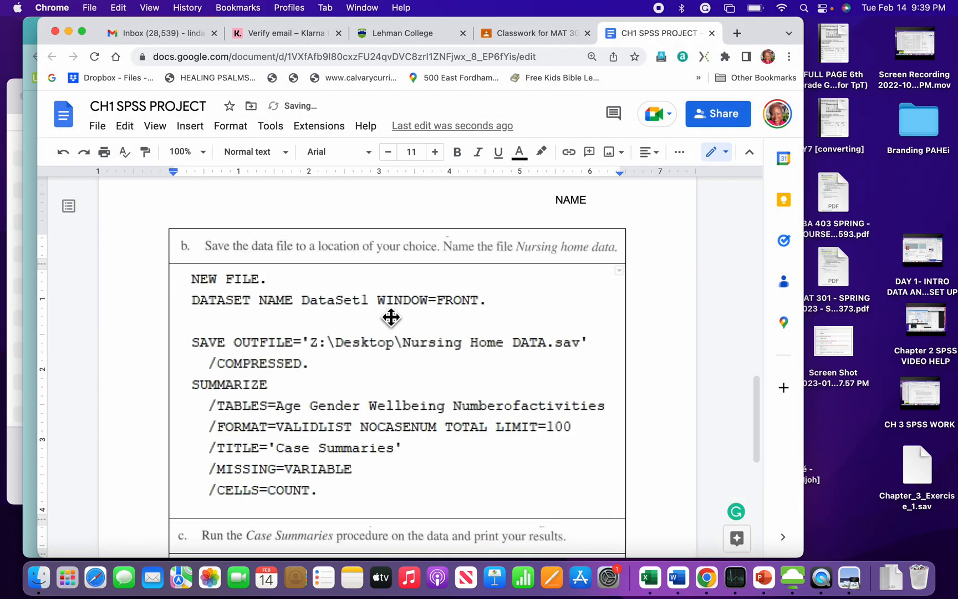
scroll(252, 355, down, 3)
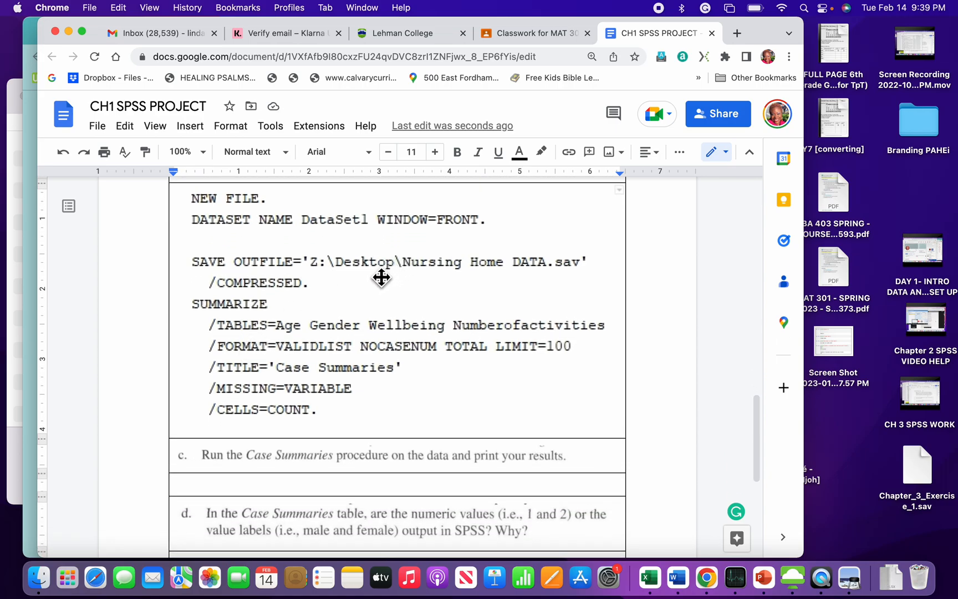
click(545, 261)
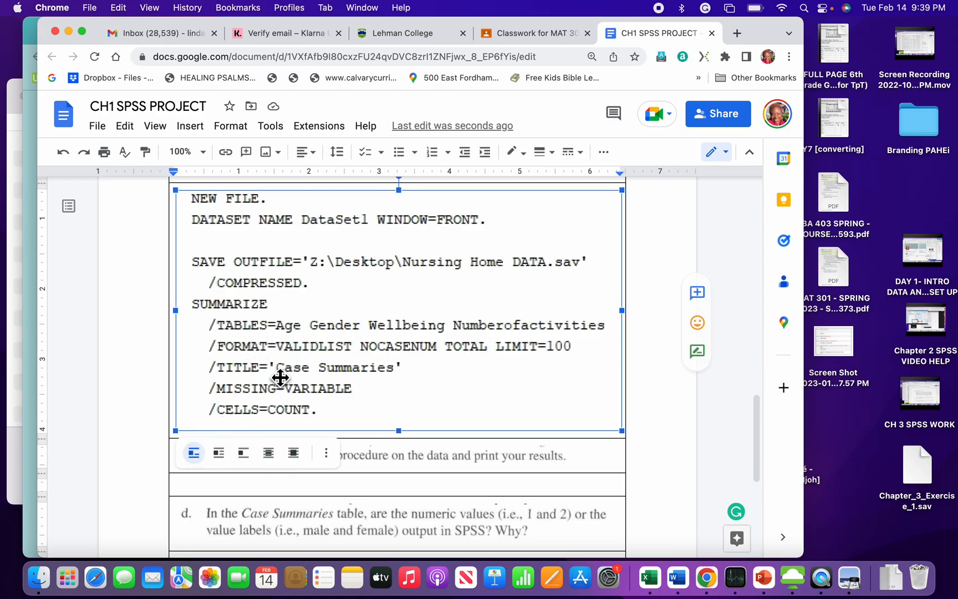
Step: Insert the 9.37.49 PM screenshot of the Case Processing Summary and Case Summaries tables in the answer row under item c
scroll(280, 380, down, 2)
scroll(282, 380, down, 2)
click(349, 397)
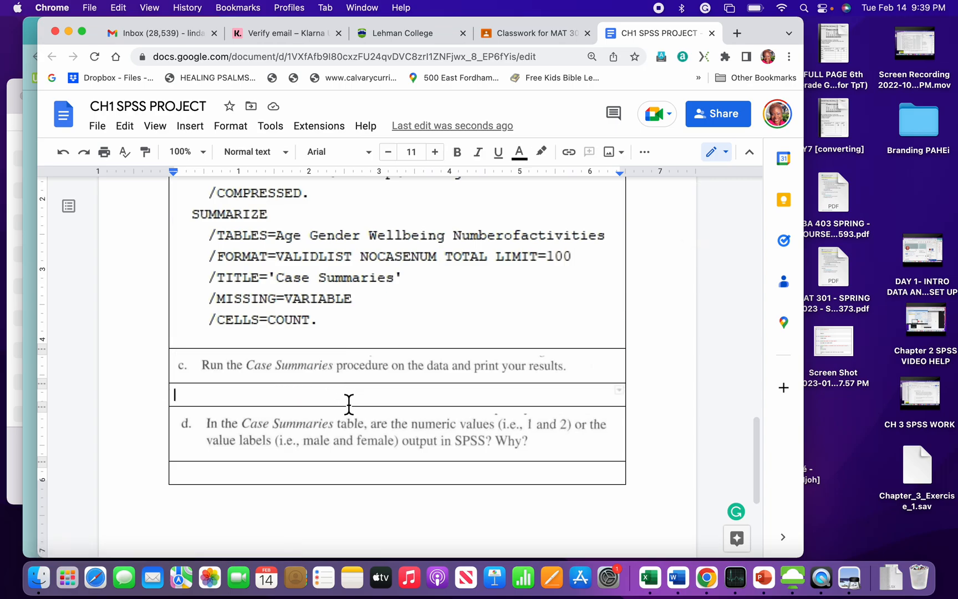
click(190, 126)
mouse_move(250, 164)
click(449, 157)
click(88, 167)
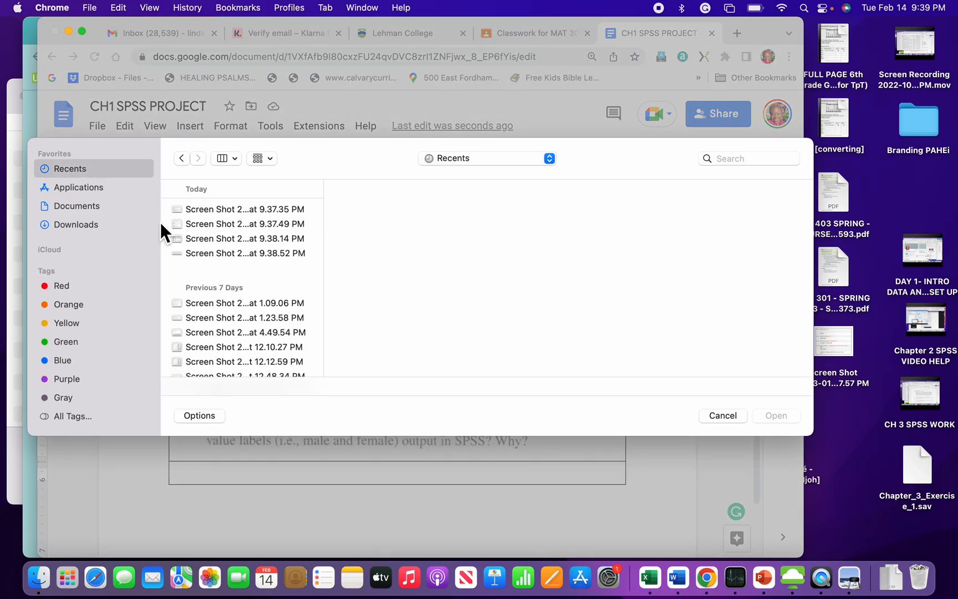
click(240, 242)
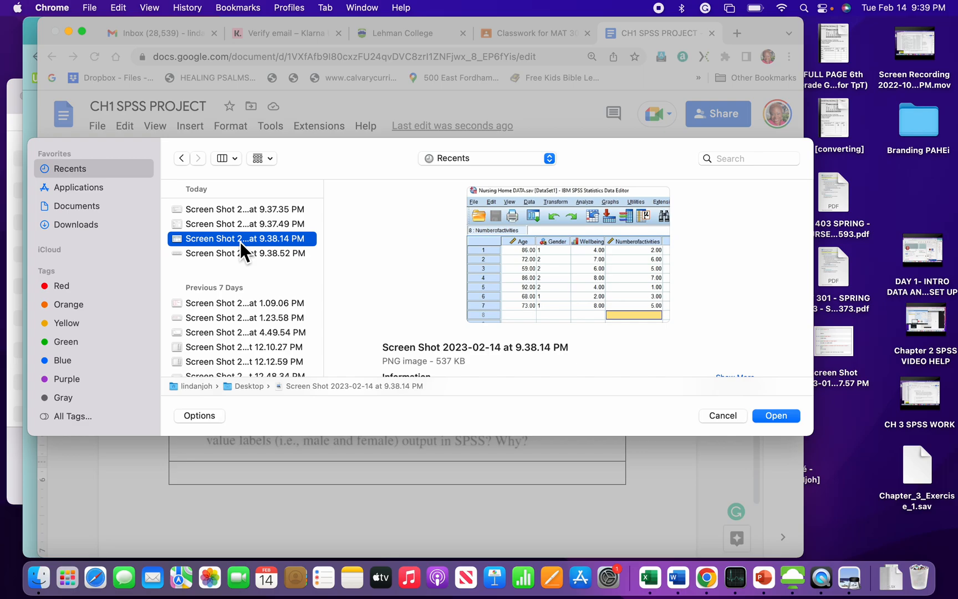
click(243, 230)
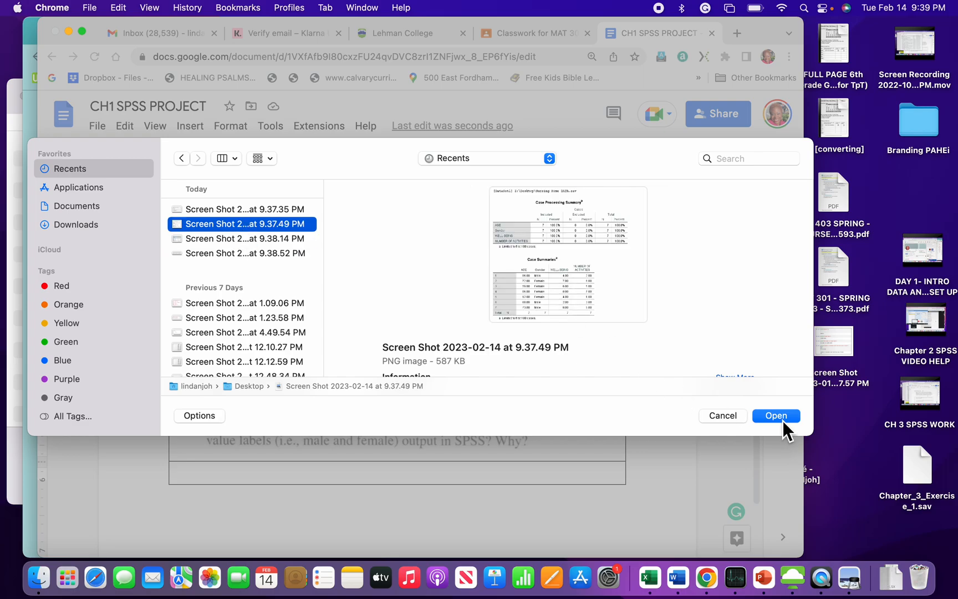
click(777, 416)
Step: Answer item d in its empty row with "Under Gender, the value labels do appear. Because …"
scroll(598, 482, down, 2)
scroll(598, 482, down, 3)
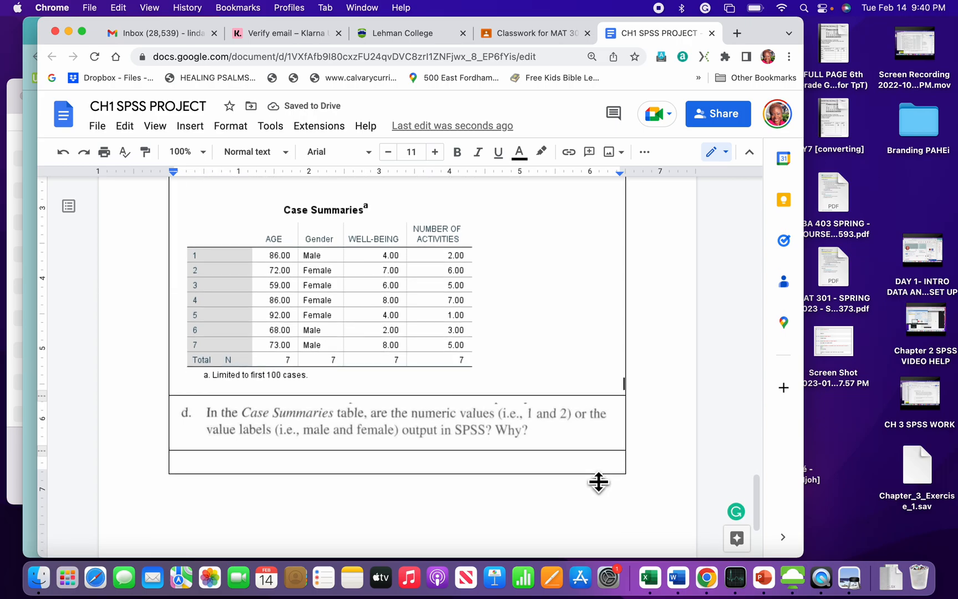
scroll(598, 480, down, 1)
scroll(594, 480, down, 4)
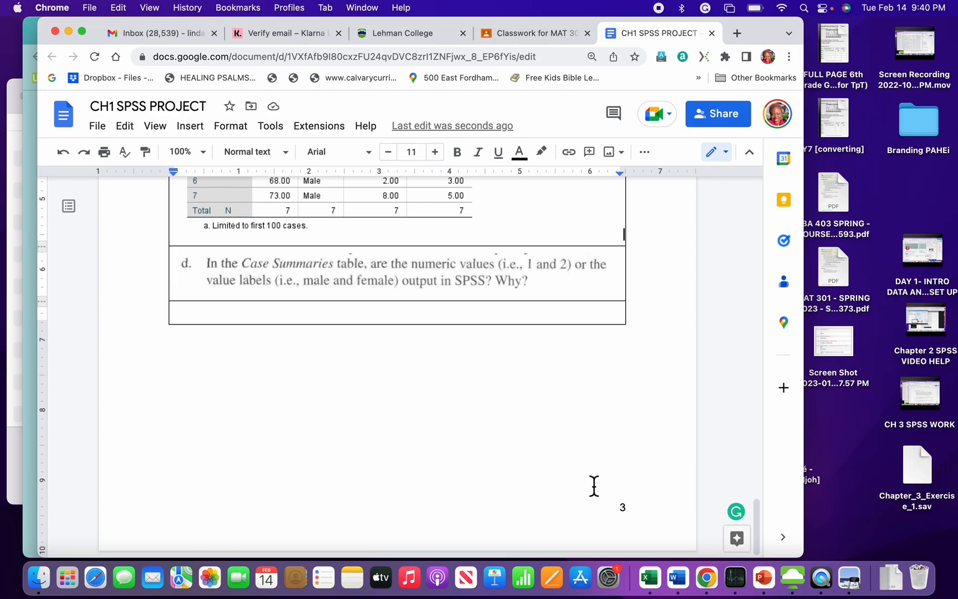
scroll(594, 480, up, 4)
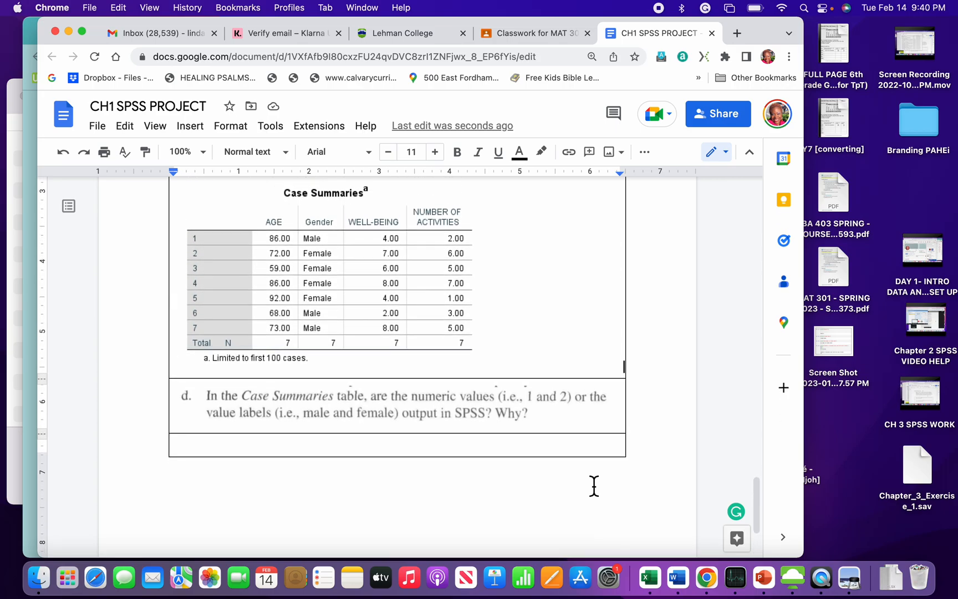
scroll(594, 485, down, 2)
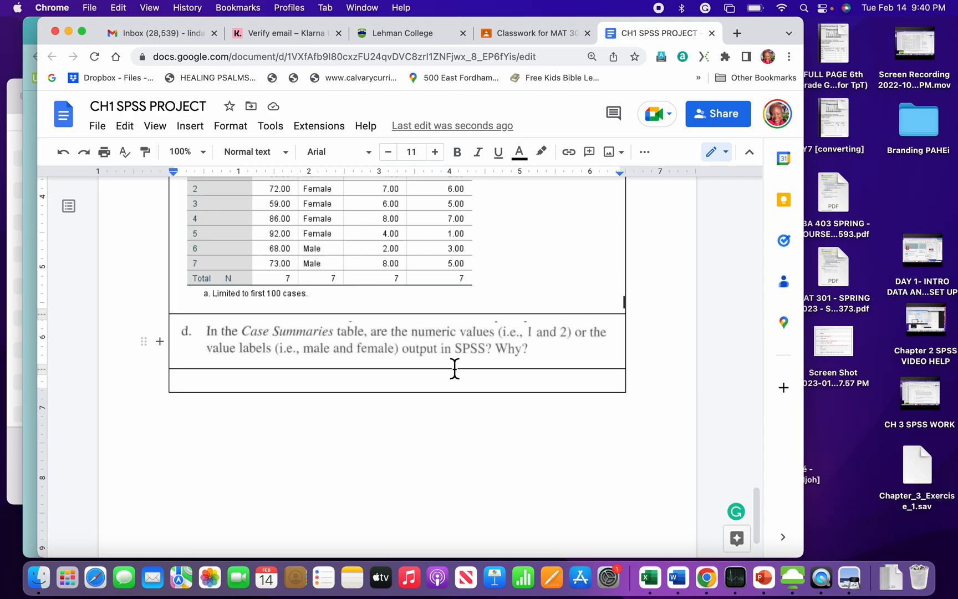
scroll(494, 367, up, 3)
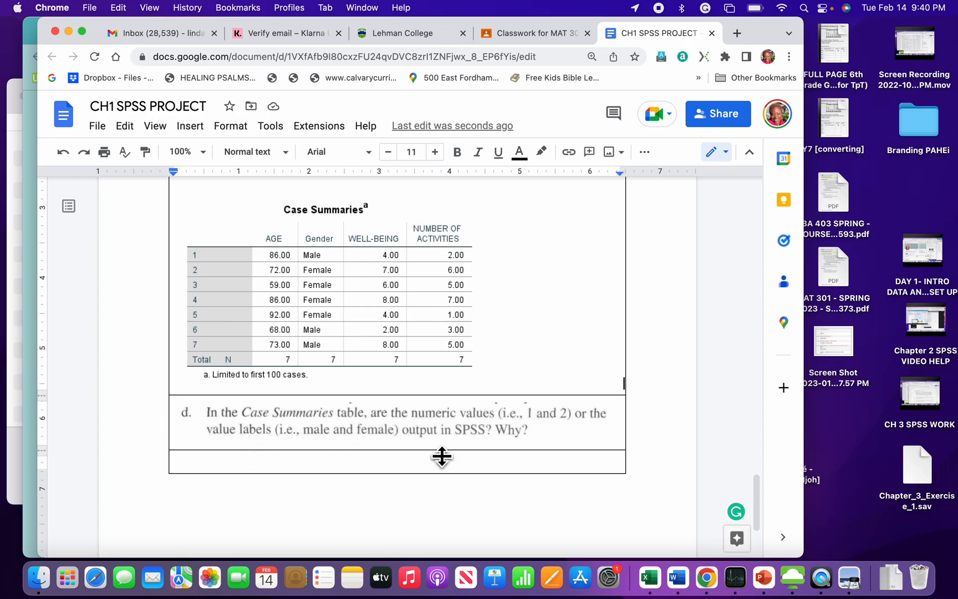
click(331, 463)
text(Under Gender, the valu)
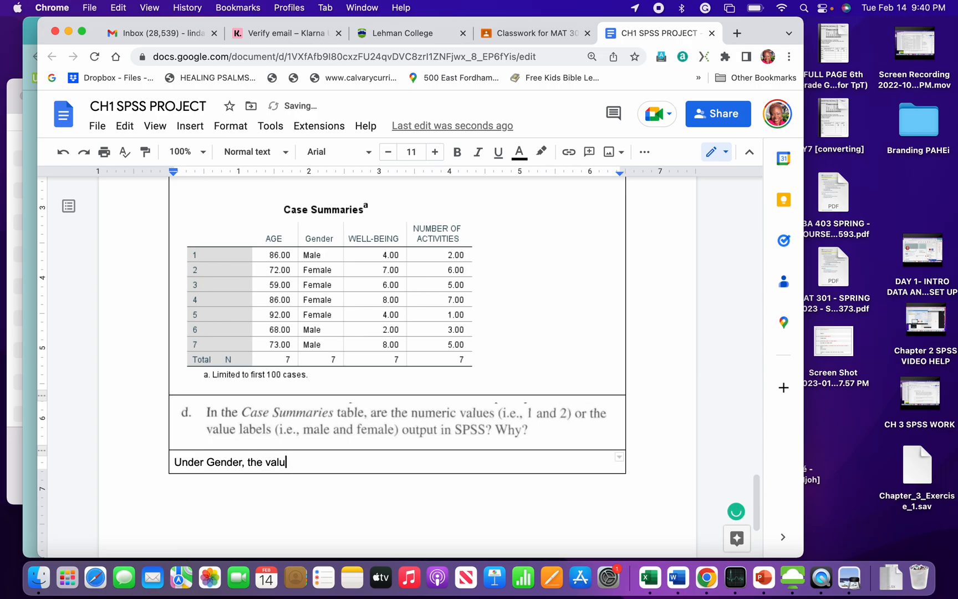
text(e labels do appear.)
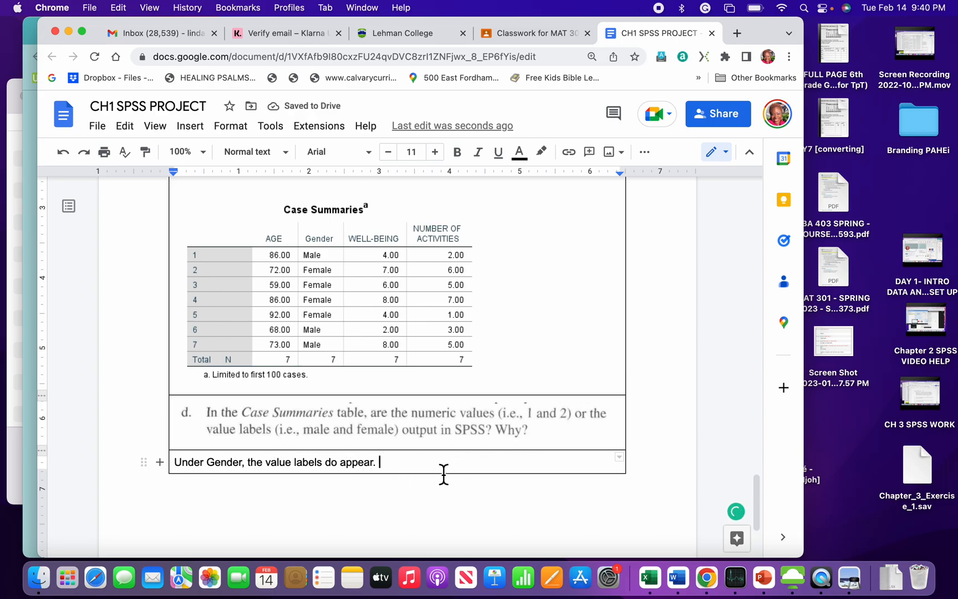
text(Becasue)
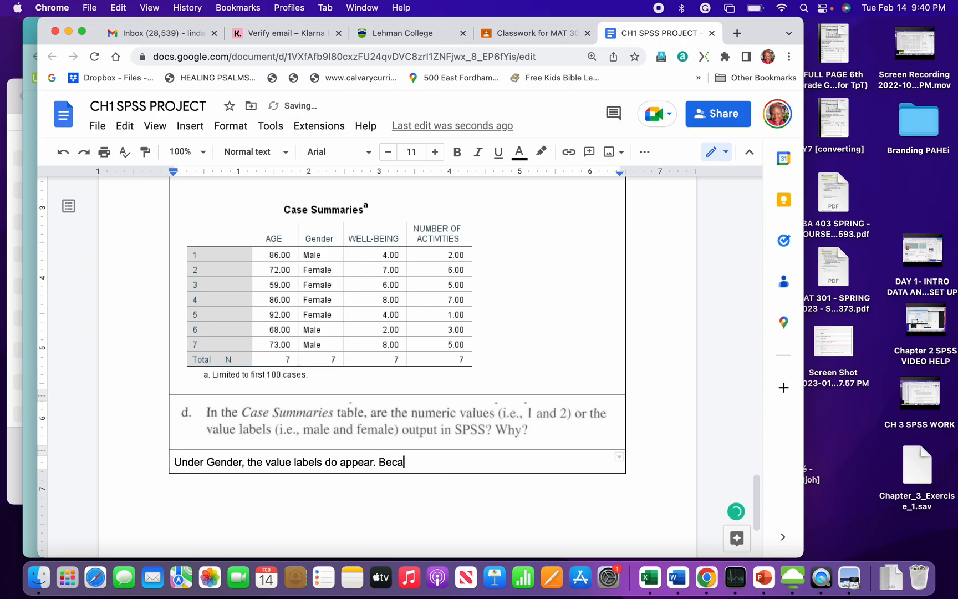
key(BackSpace)
key(BackSpace)
key(BackSpace)
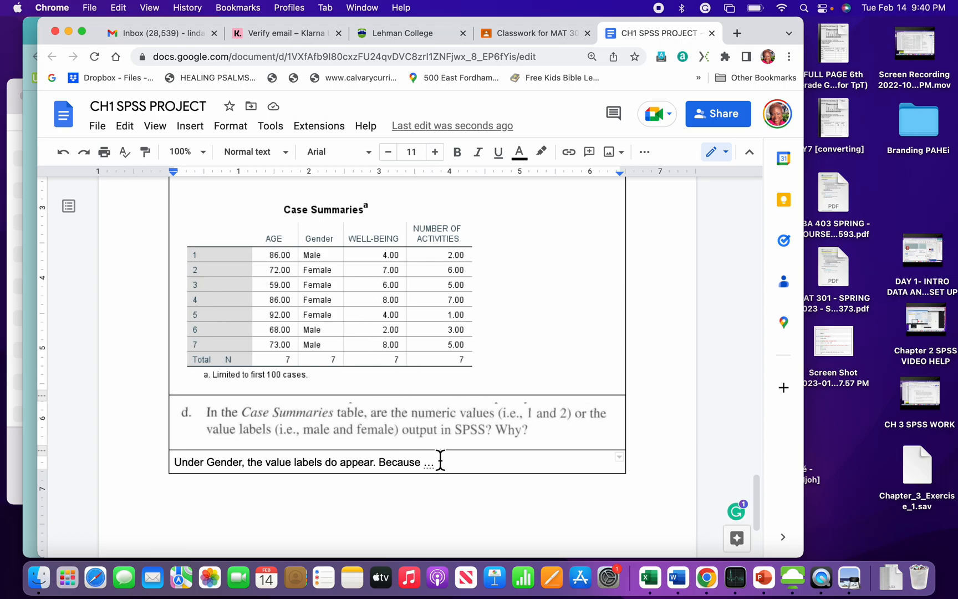
Step: Review the whole project document, checking the name header, the instructions and the answers filled in under items a to d
scroll(477, 349, up, 5)
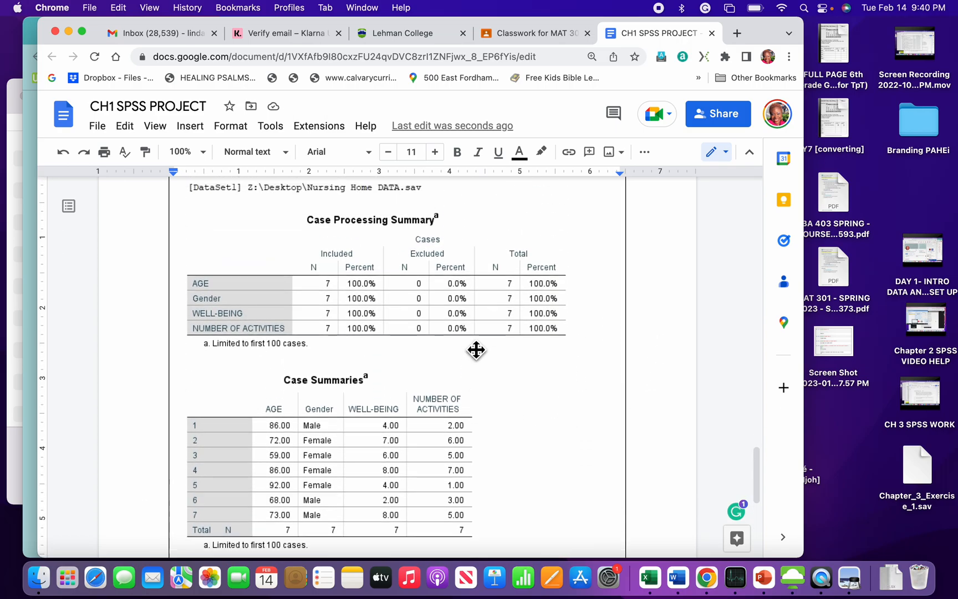
scroll(476, 349, up, 5)
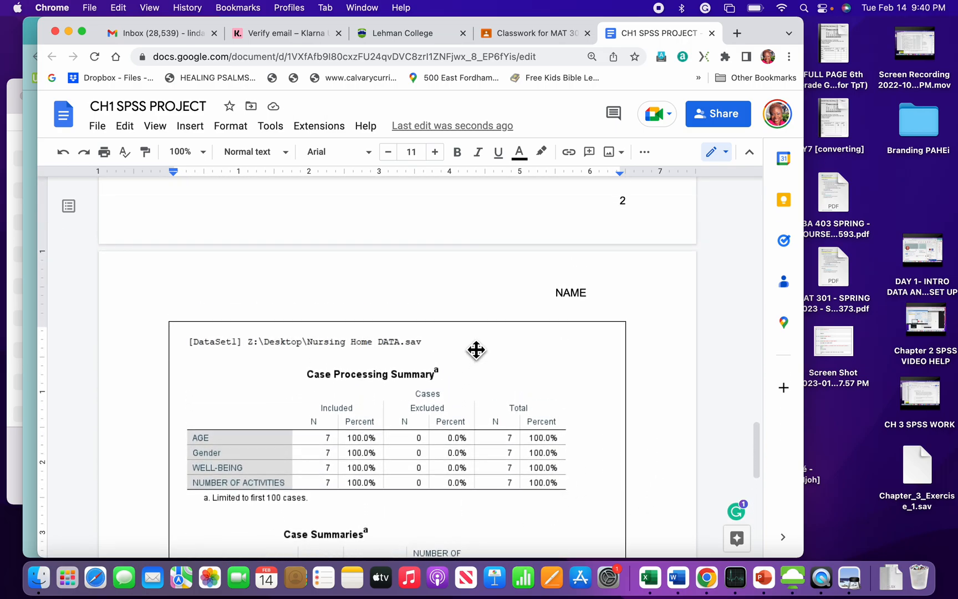
scroll(477, 348, up, 10)
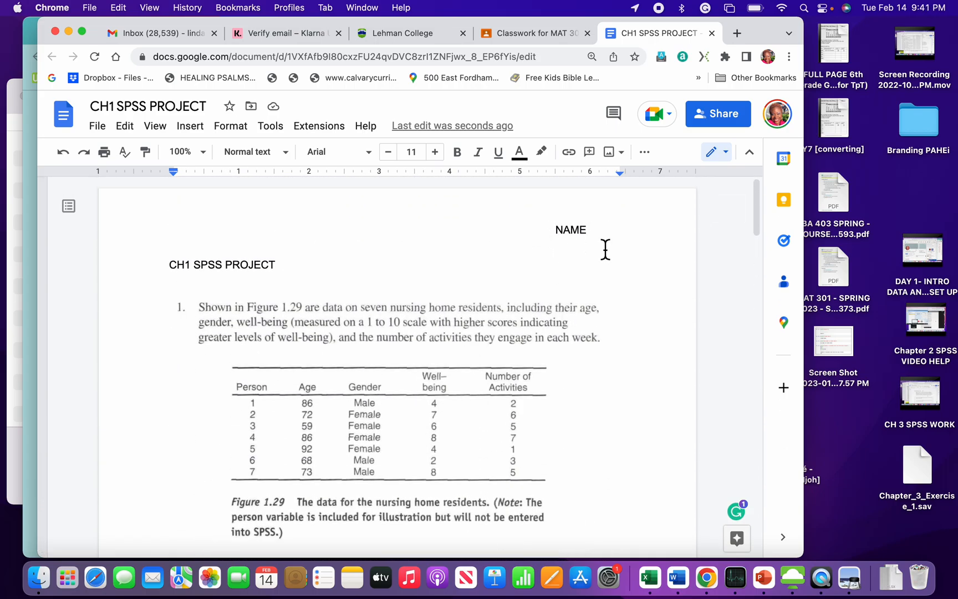
scroll(407, 447, down, 10)
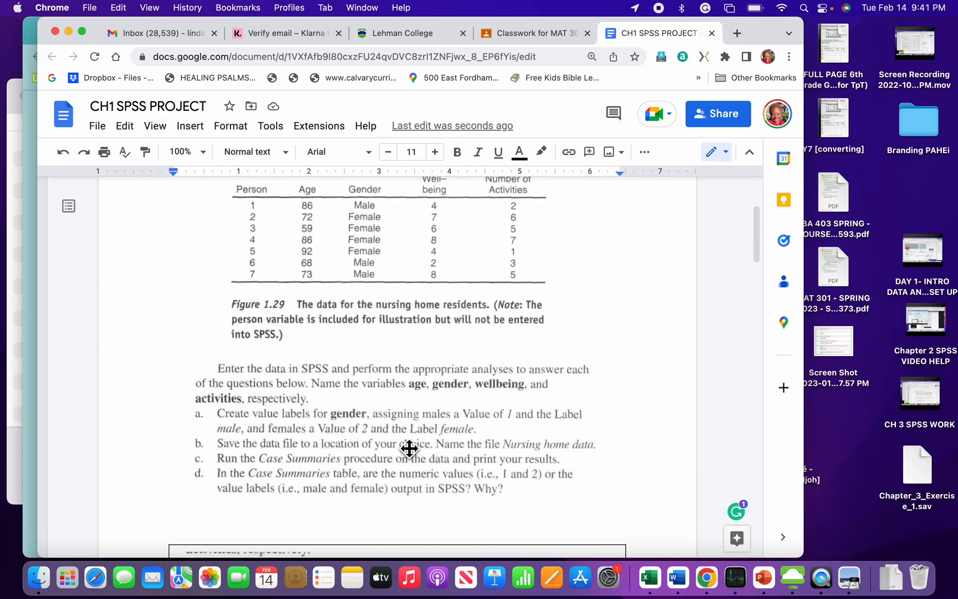
scroll(383, 434, down, 8)
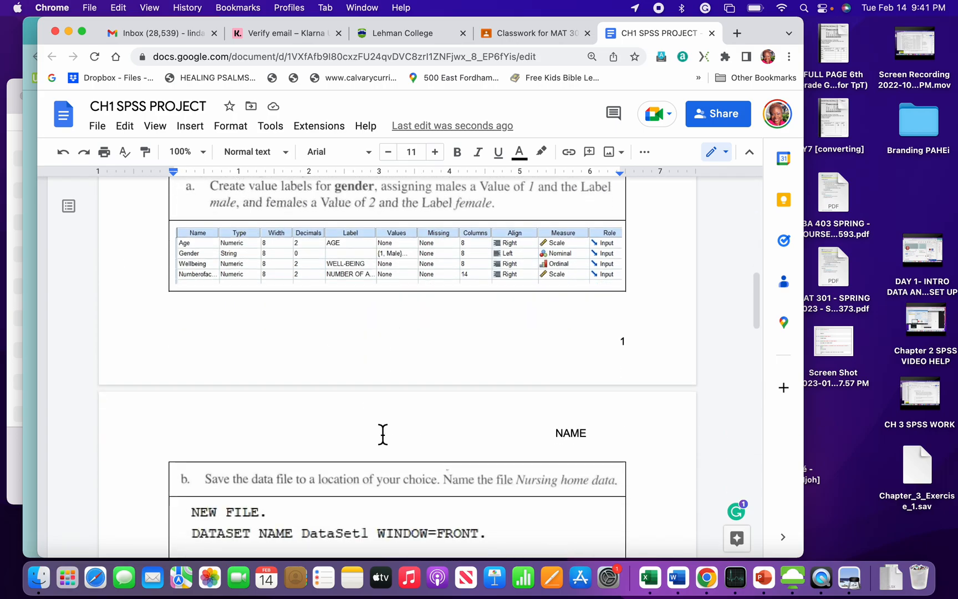
scroll(383, 434, down, 15)
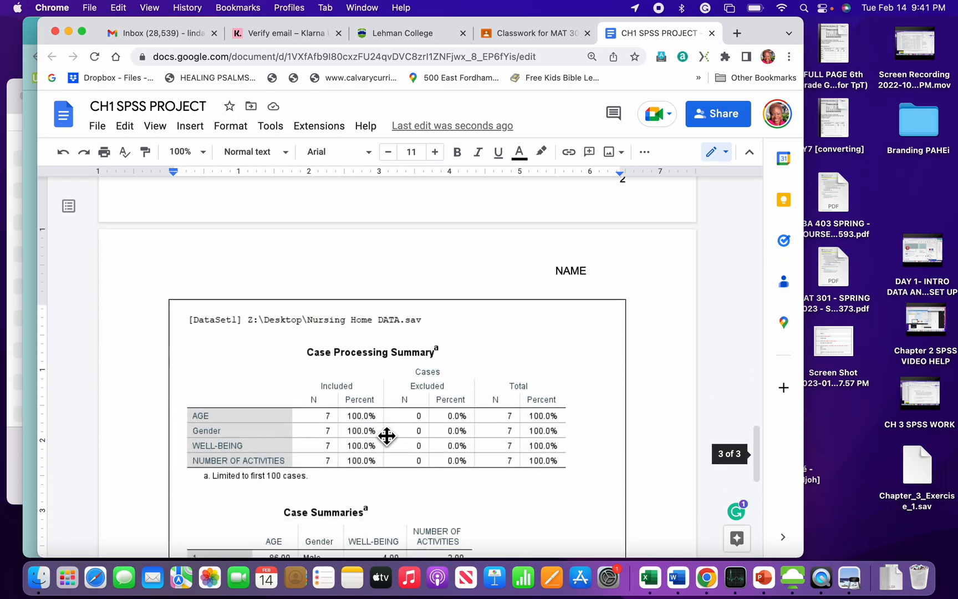
scroll(386, 435, down, 3)
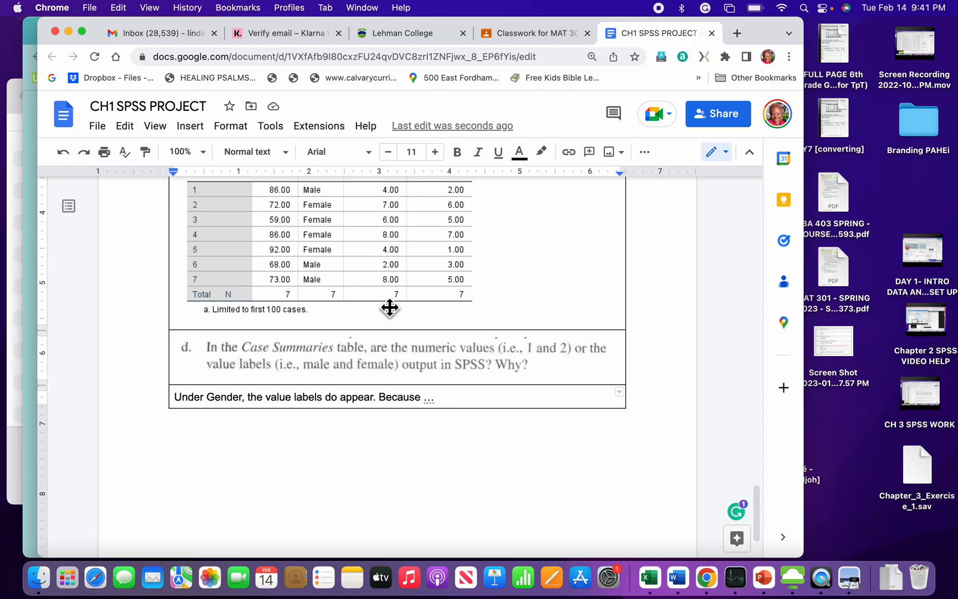
scroll(391, 308, up, 2)
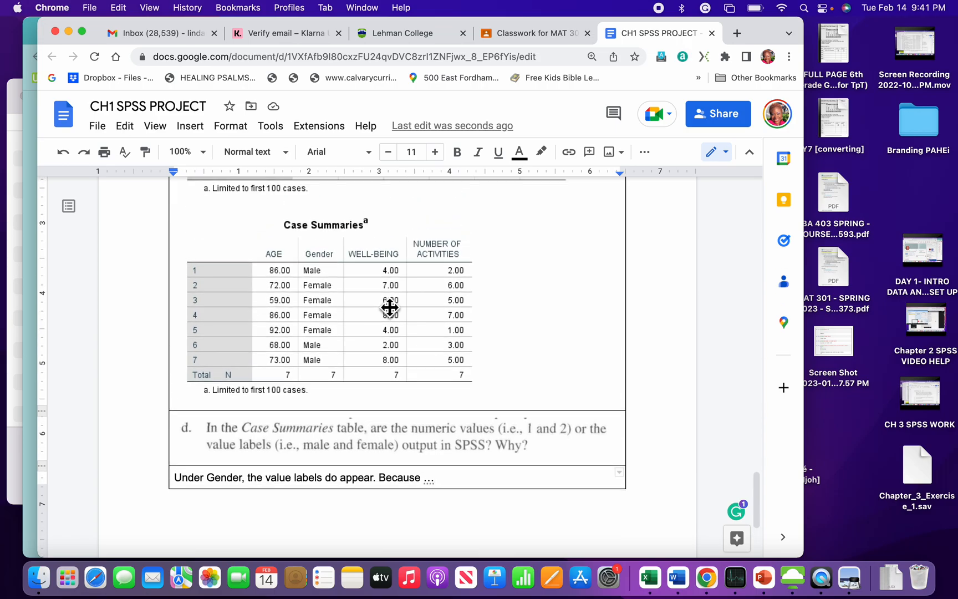
scroll(390, 309, up, 6)
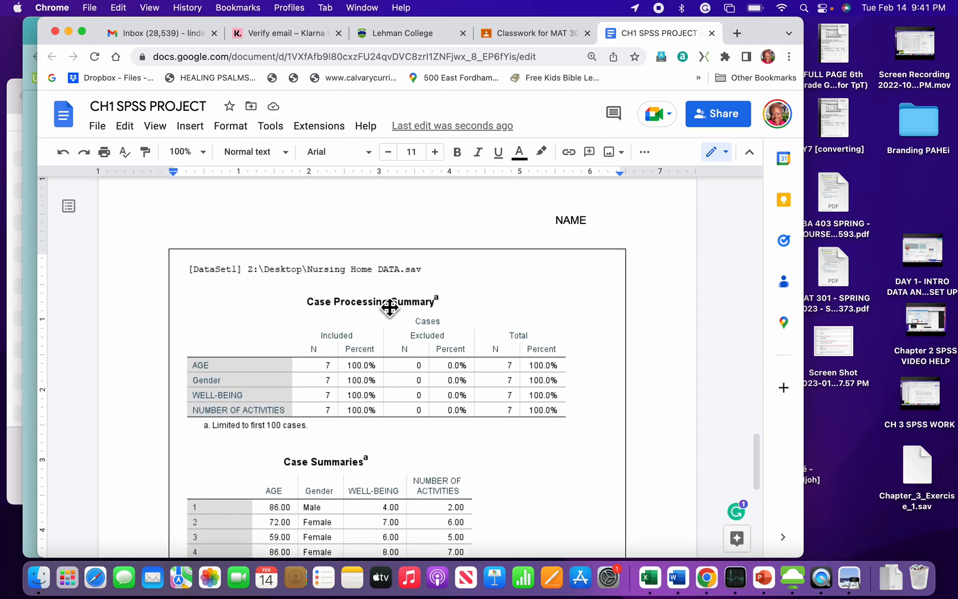
scroll(390, 308, down, 9)
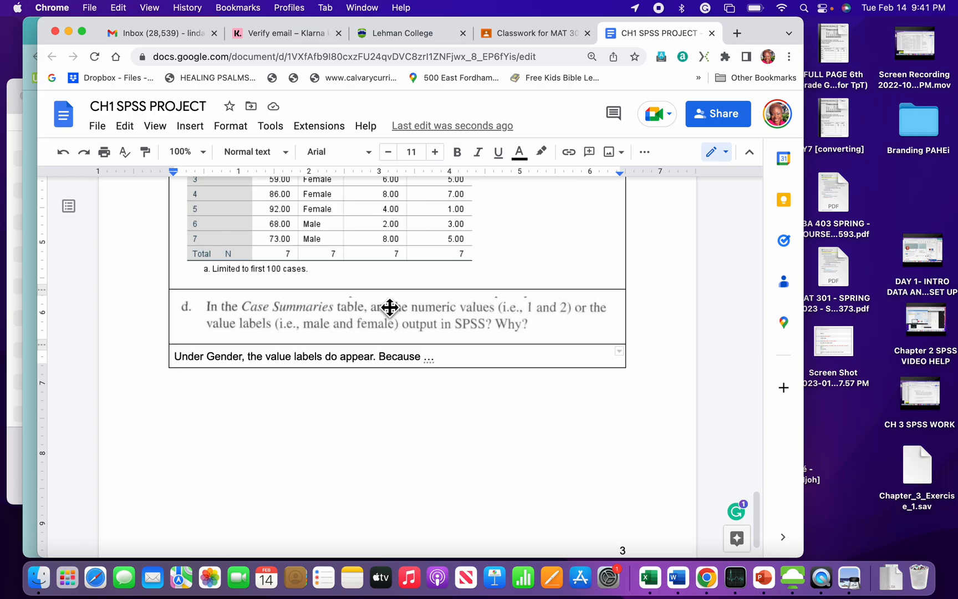
scroll(391, 308, up, 3)
scroll(390, 307, down, 1)
scroll(390, 307, up, 8)
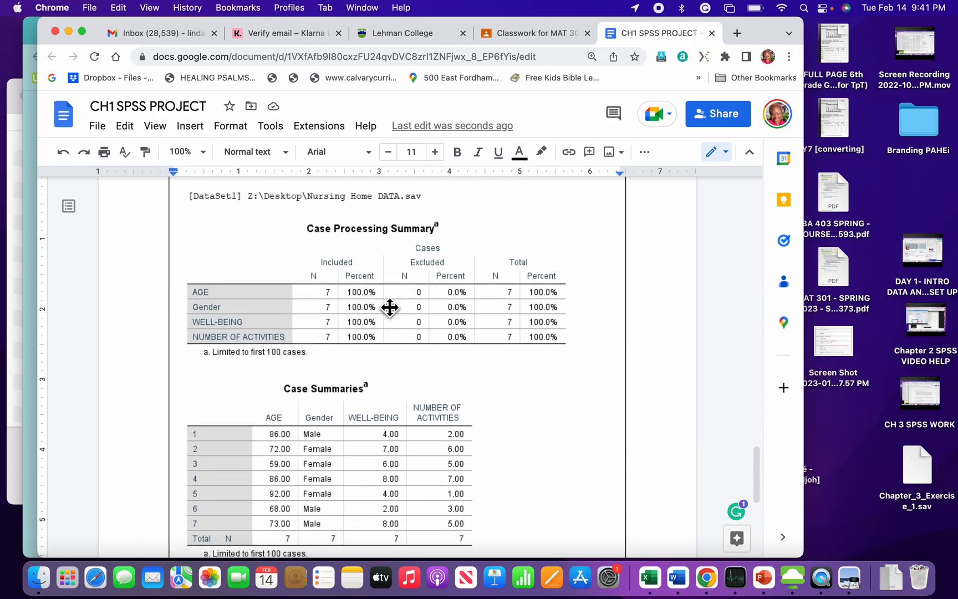
scroll(386, 305, down, 5)
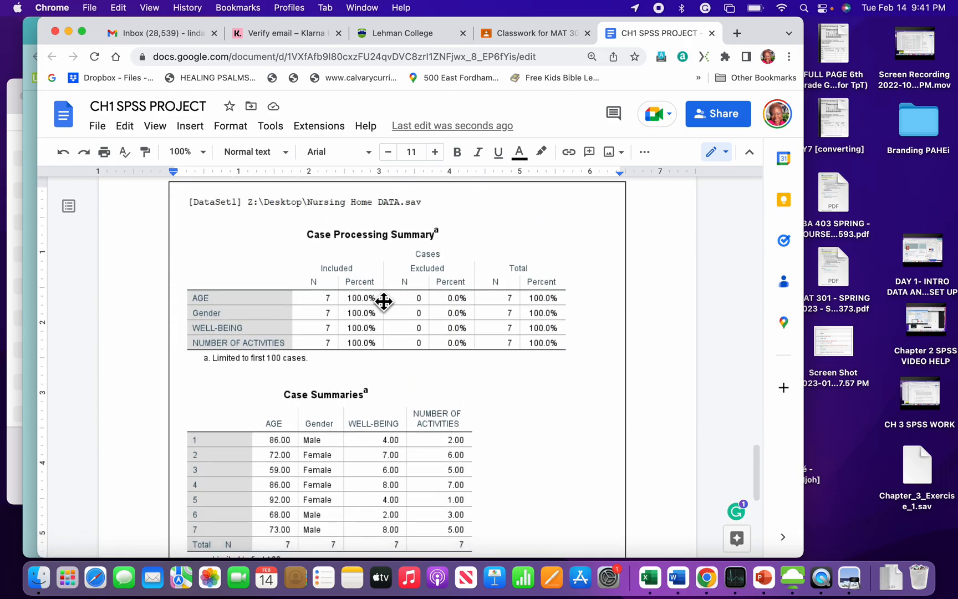